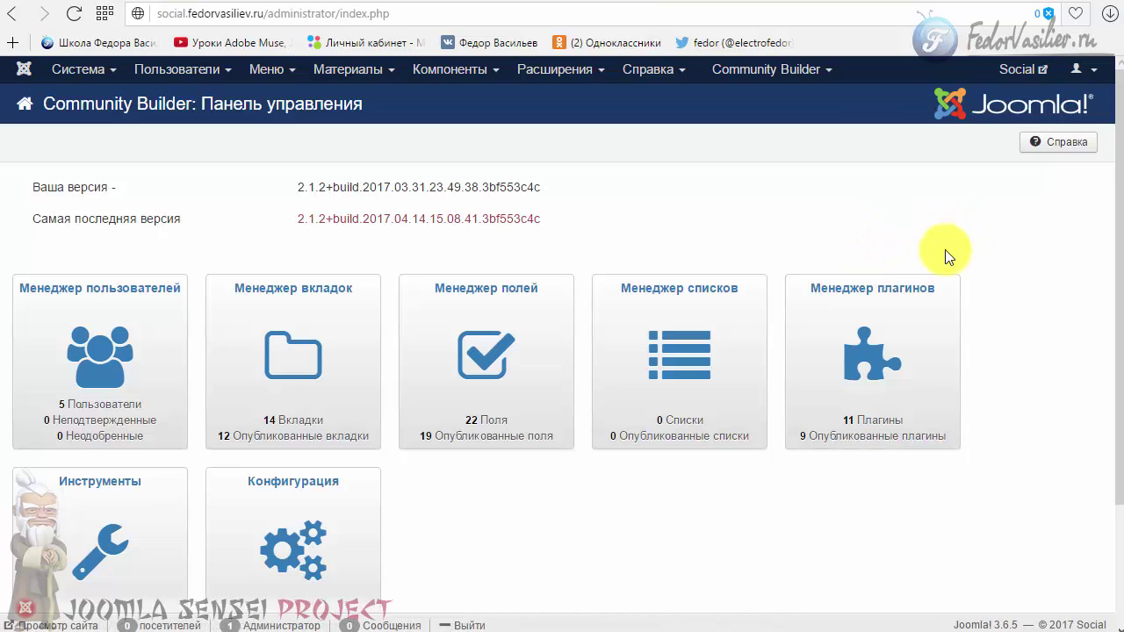
Step: Open the Community Builder configuration and show its moderation settings (Модерация)
{"action": "left_click", "coordinate": [309, 531]}
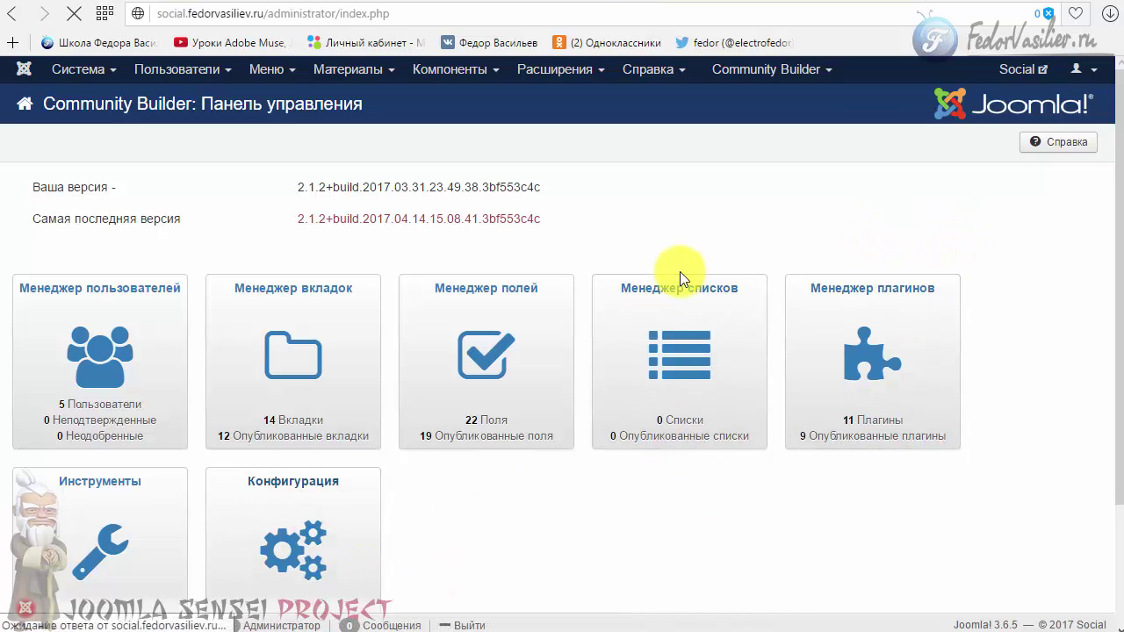
{"action": "left_click", "coordinate": [400, 286]}
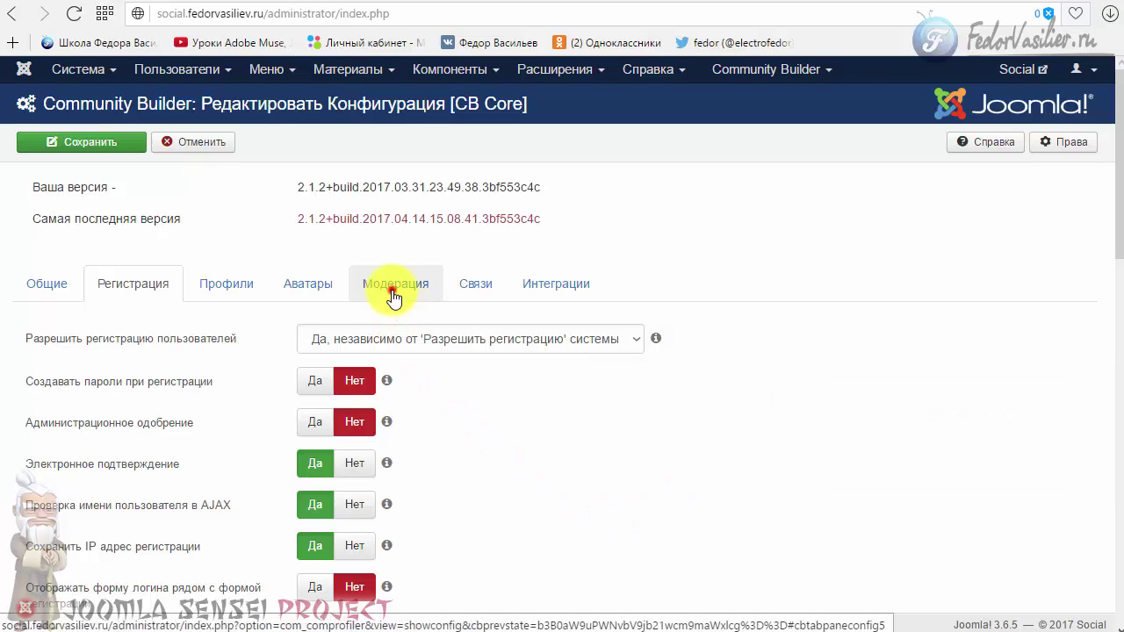
{"action": "left_click", "coordinate": [396, 286]}
{"action": "scroll", "coordinate": [494, 406], "scroll_direction": "down", "scroll_amount": 3}
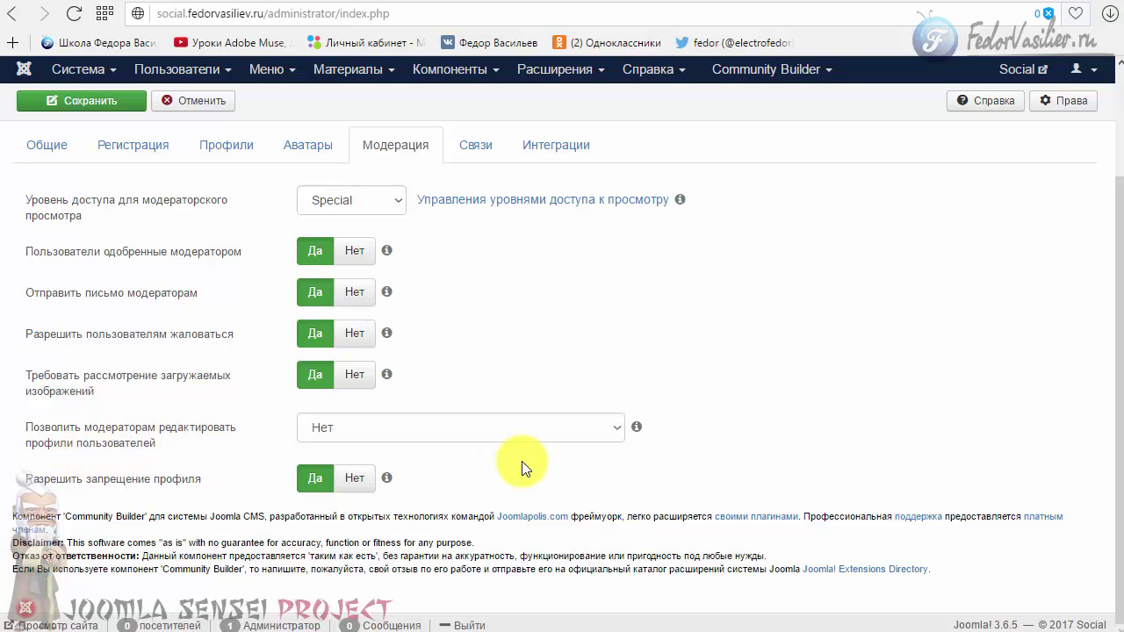
Step: Examine the setting that allows moderators to edit user profiles (Позволить модераторам редактировать профили пользователей)
{"action": "left_click", "coordinate": [442, 430]}
{"action": "left_click", "coordinate": [442, 430]}
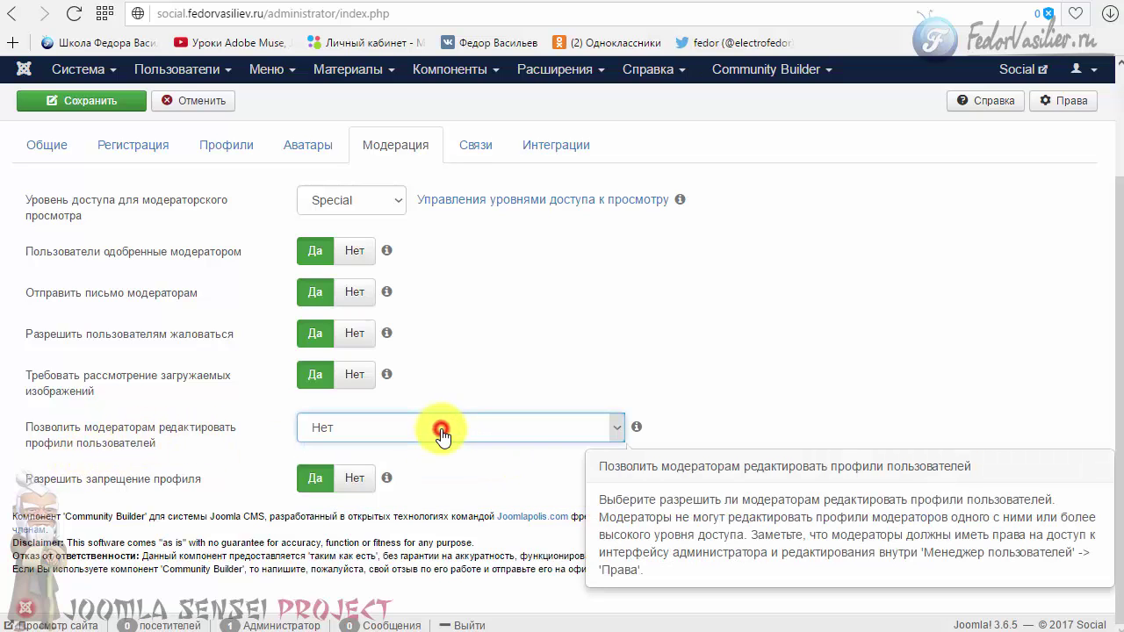
{"action": "left_click", "coordinate": [440, 431]}
{"action": "left_click", "coordinate": [430, 362]}
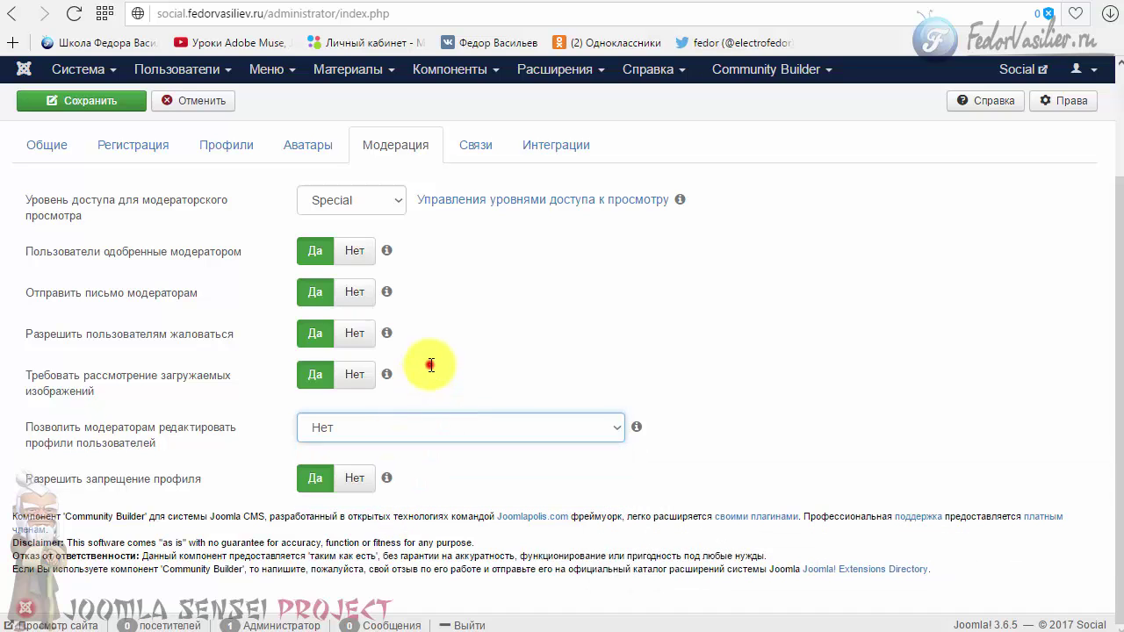
{"action": "left_click", "coordinate": [340, 432]}
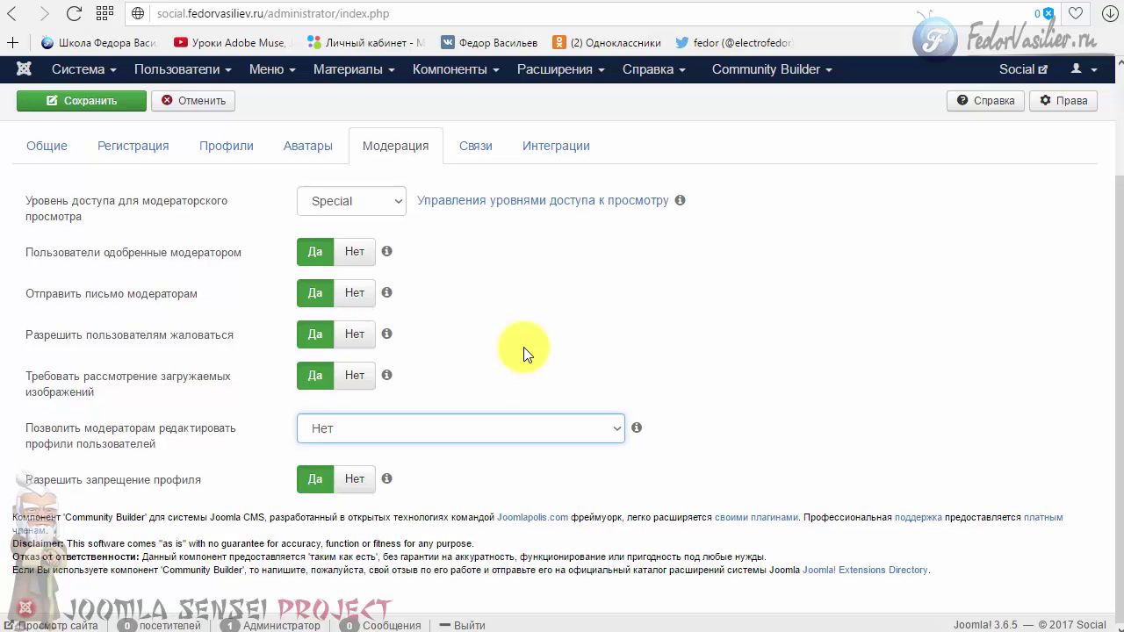
Step: Review the available access levels for moderator viewing, leaving Special selected
{"action": "scroll", "coordinate": [523, 347], "scroll_direction": "up", "scroll_amount": 2}
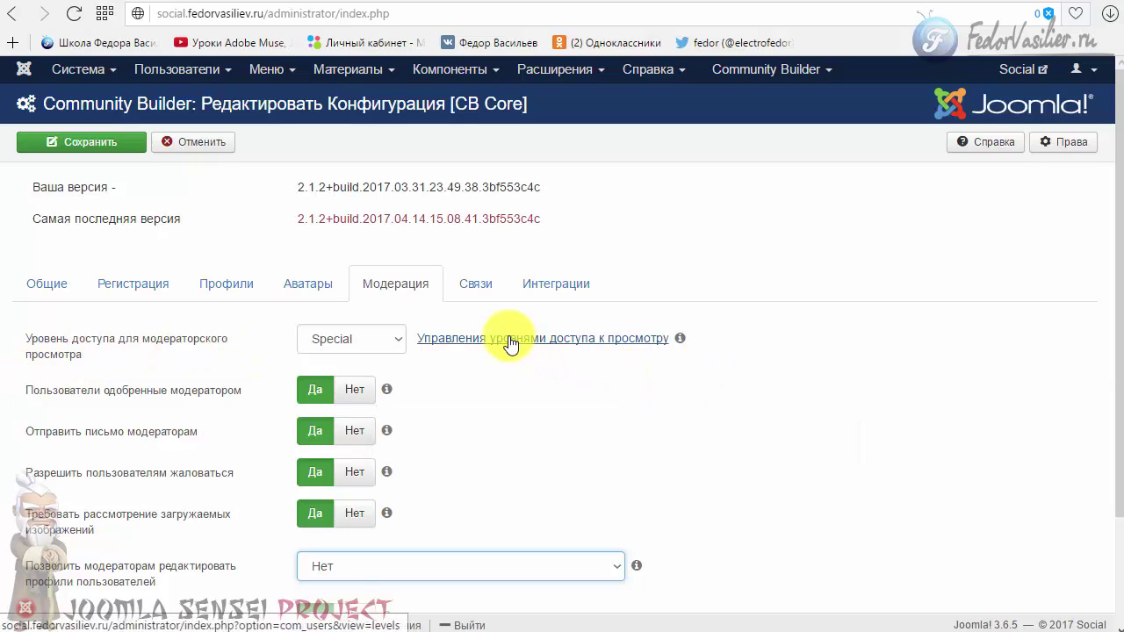
{"action": "left_click", "coordinate": [360, 342]}
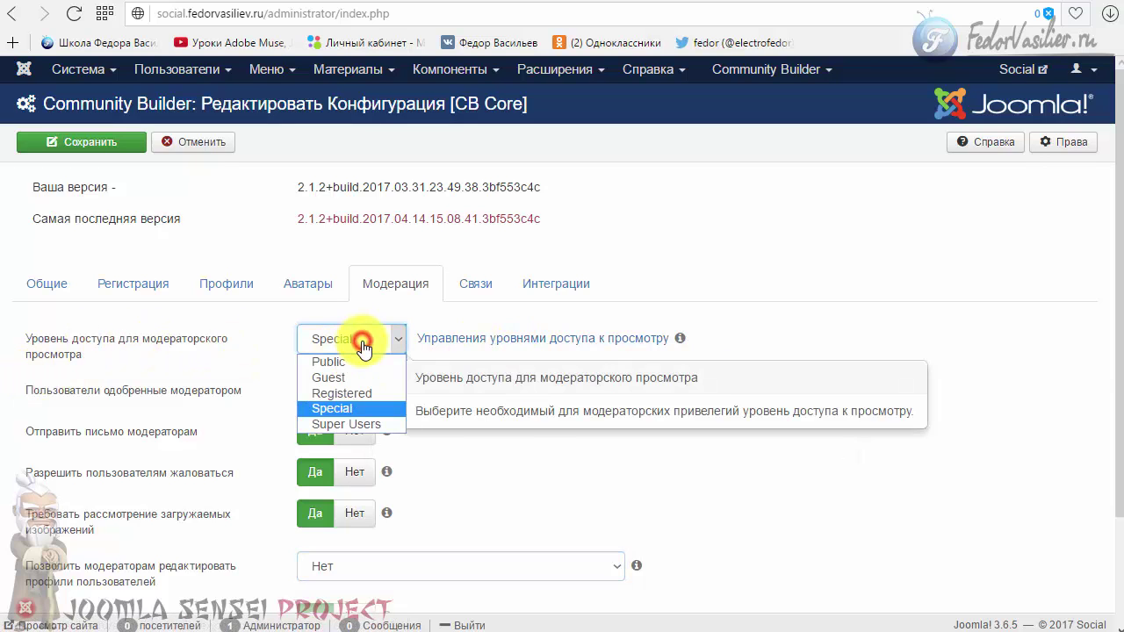
{"action": "left_click", "coordinate": [493, 389]}
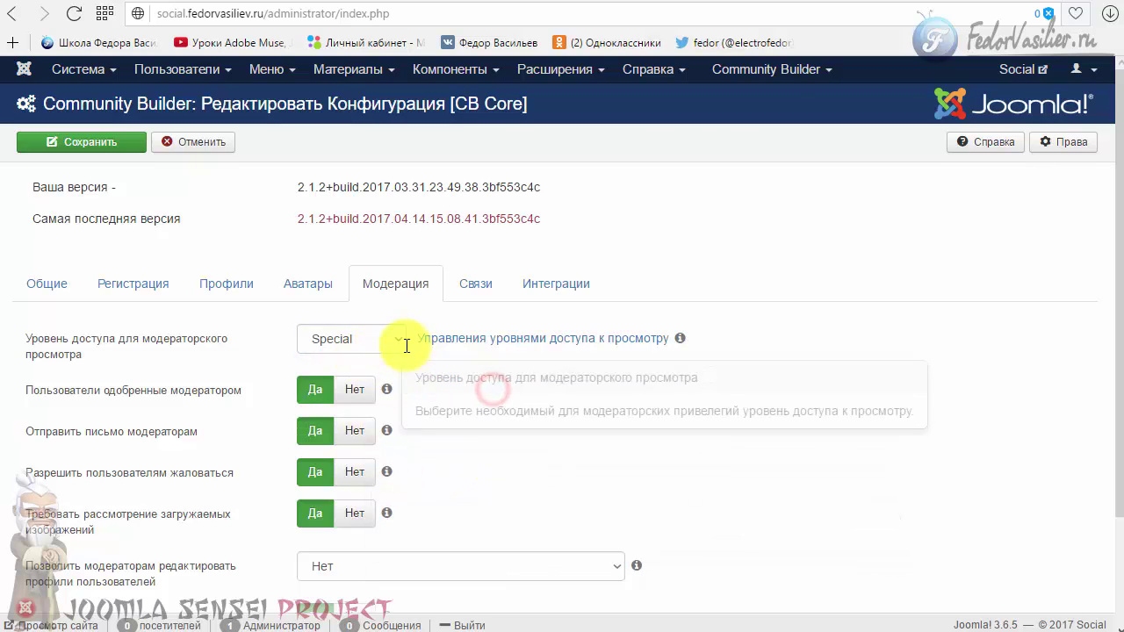
Step: Open the view access level management, examine which user groups belong to the Special level, and return to the configuration
{"action": "left_click", "coordinate": [480, 345]}
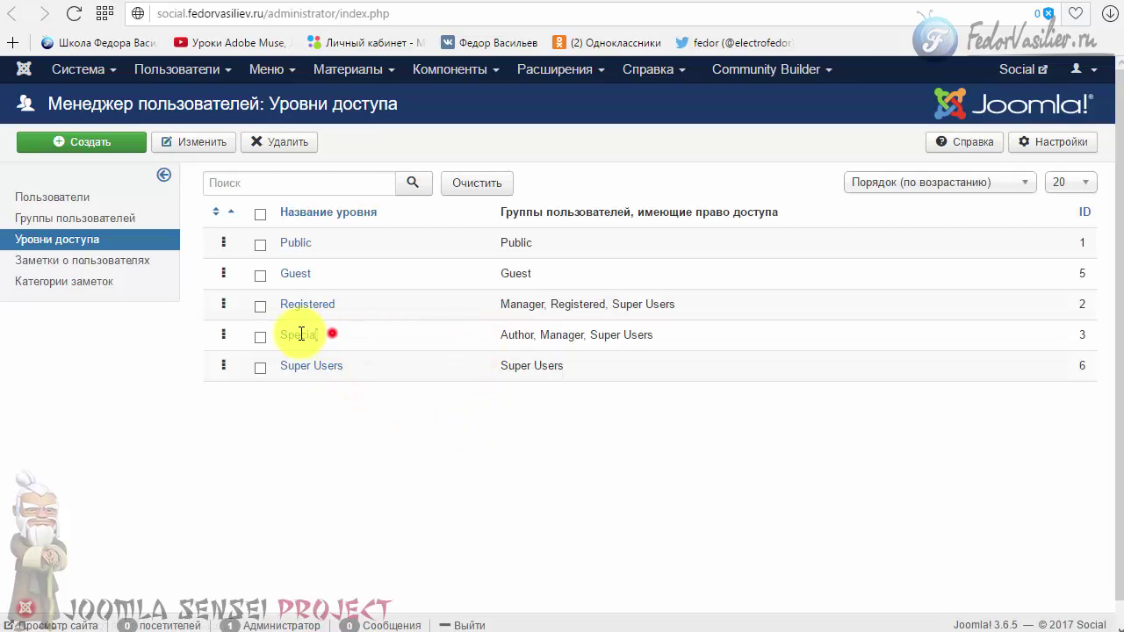
{"action": "double_click", "coordinate": [299, 334]}
{"action": "left_click", "coordinate": [427, 395]}
{"action": "left_click_drag", "start_coordinate": [494, 334], "coordinate": [665, 381]}
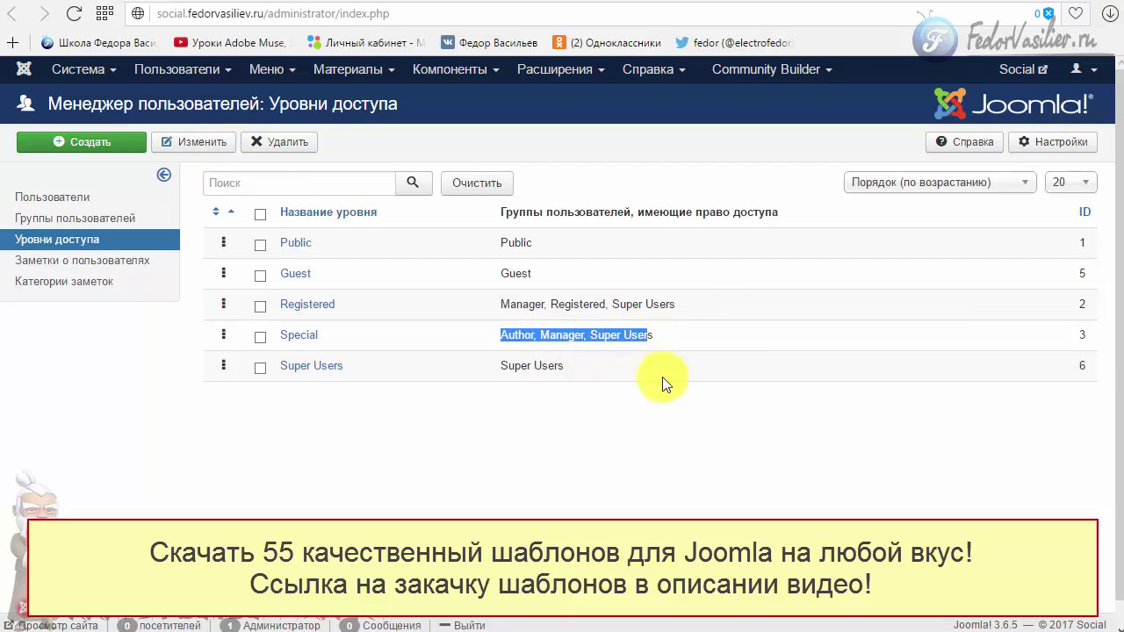
{"action": "left_click", "coordinate": [572, 366]}
{"action": "left_click", "coordinate": [750, 8]}
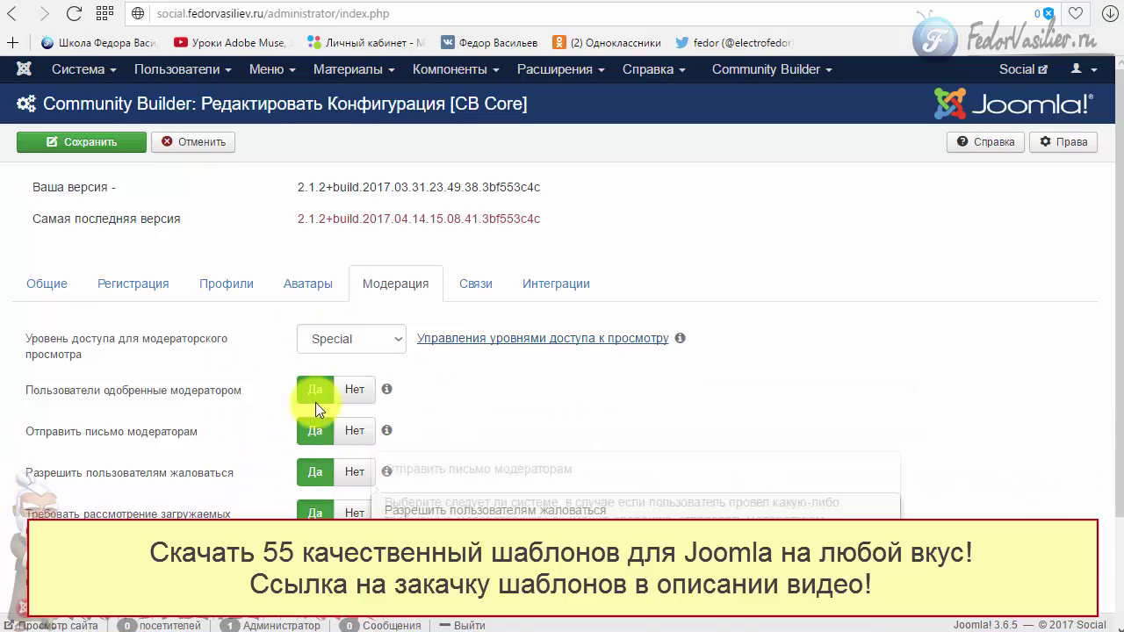
Step: Leave the configuration without saving and open the Community Builder user manager (Менеджер пользователей)
{"action": "left_click", "coordinate": [213, 143]}
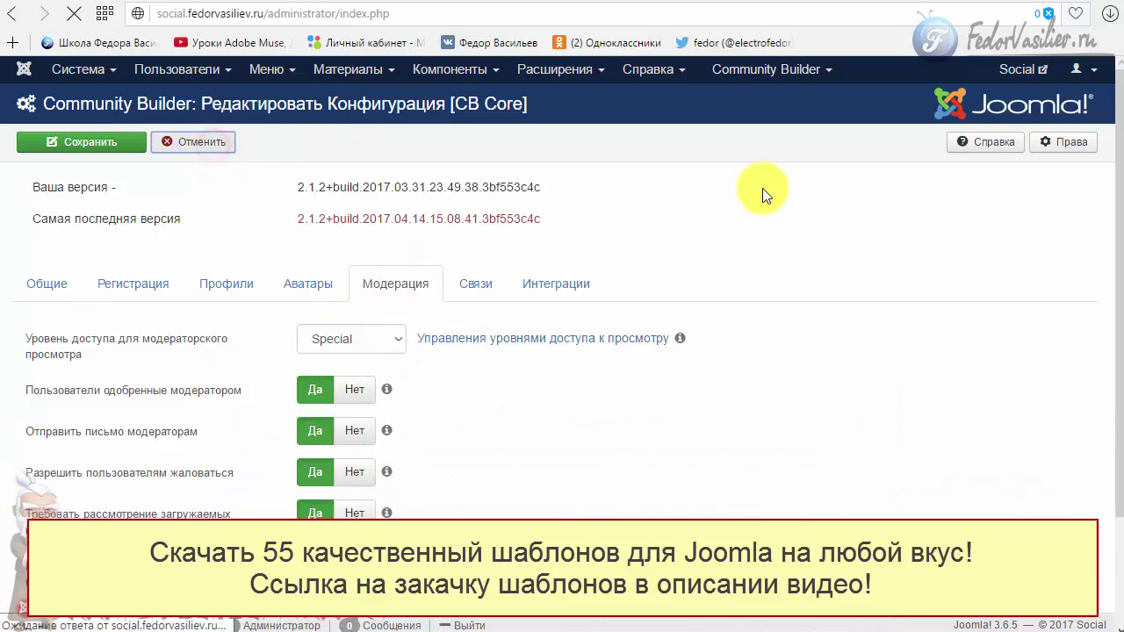
{"action": "left_click", "coordinate": [46, 409]}
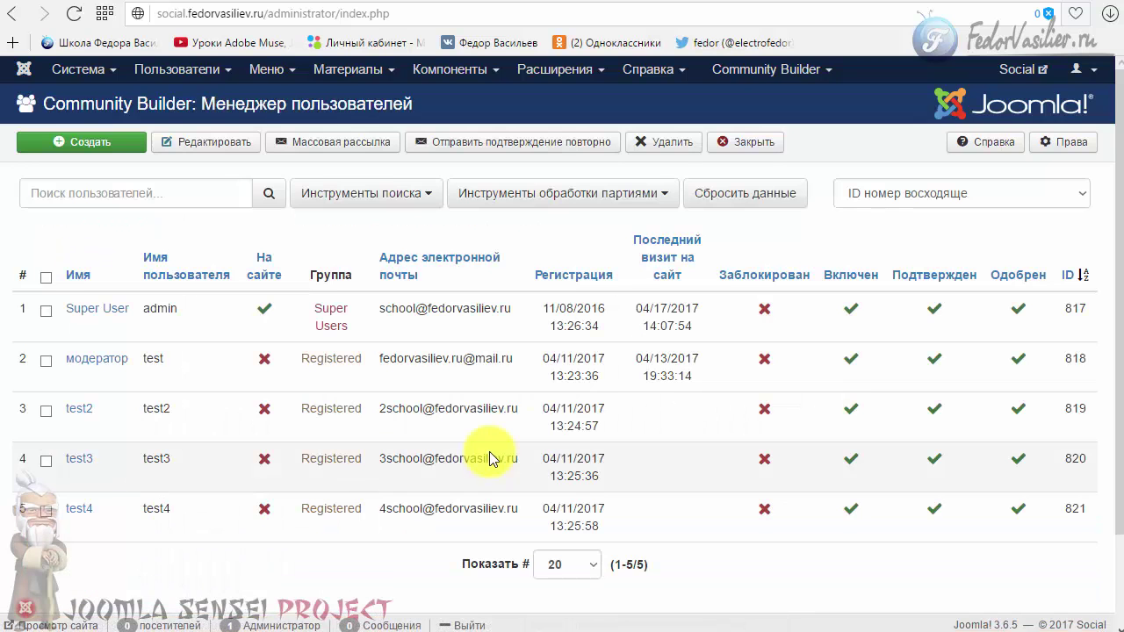
{"action": "scroll", "coordinate": [263, 452], "scroll_direction": "down", "scroll_amount": 1}
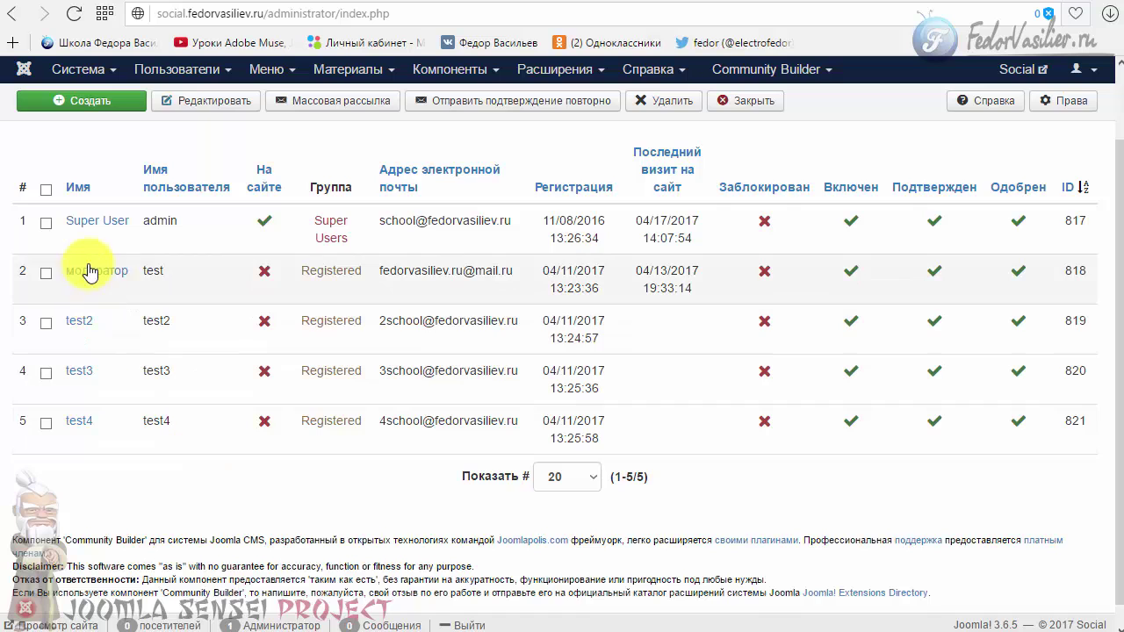
Step: Examine the Super User and модератор accounts in the user list, including the moderator's e-mail address
{"action": "left_click_drag", "start_coordinate": [134, 220], "coordinate": [81, 219]}
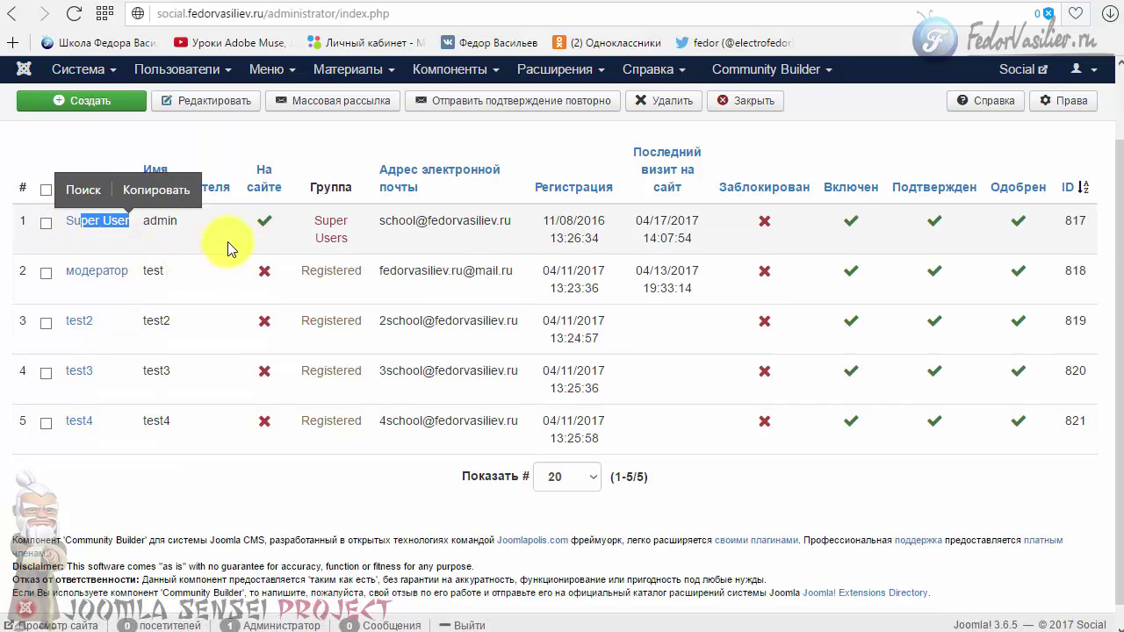
{"action": "left_click", "coordinate": [198, 233]}
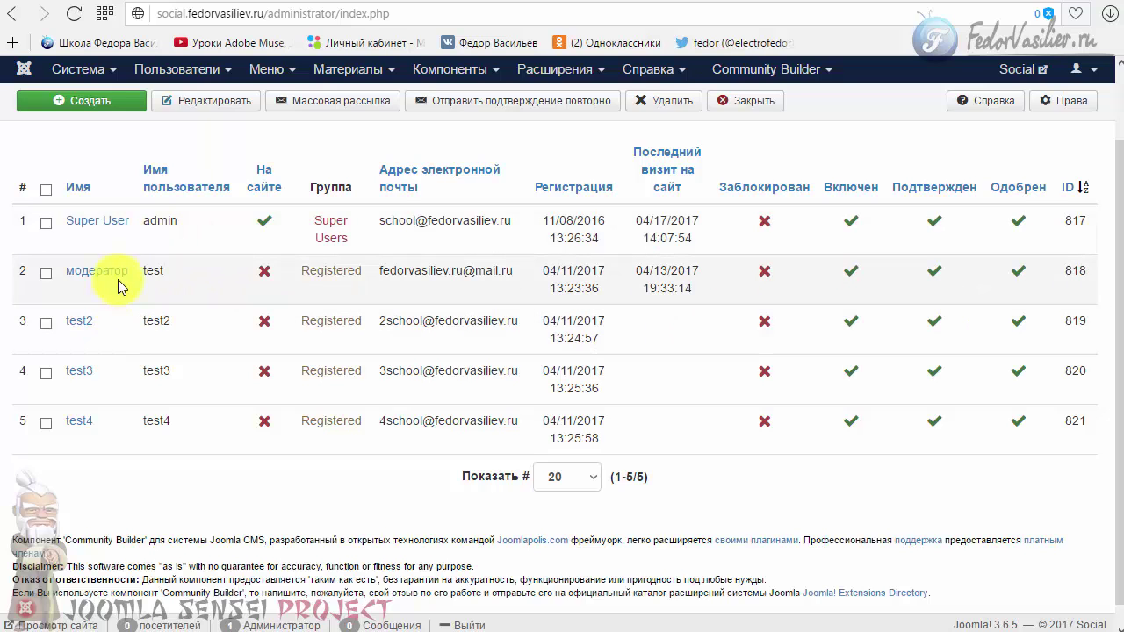
{"action": "left_click_drag", "start_coordinate": [133, 271], "coordinate": [76, 270]}
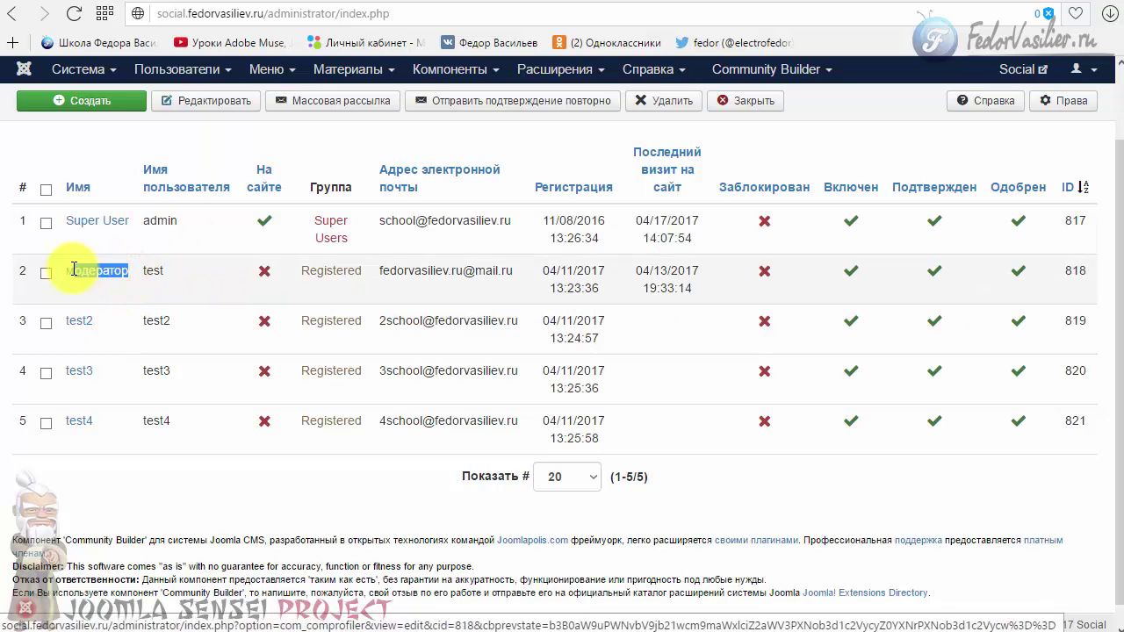
{"action": "left_click", "coordinate": [201, 287]}
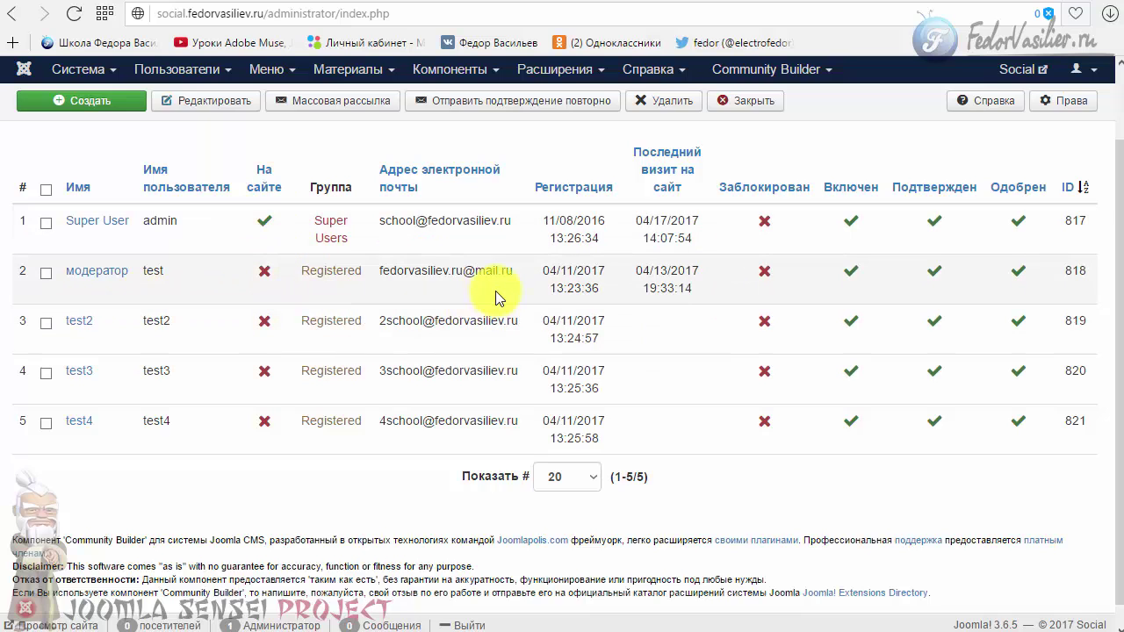
{"action": "left_click_drag", "start_coordinate": [506, 274], "coordinate": [382, 276]}
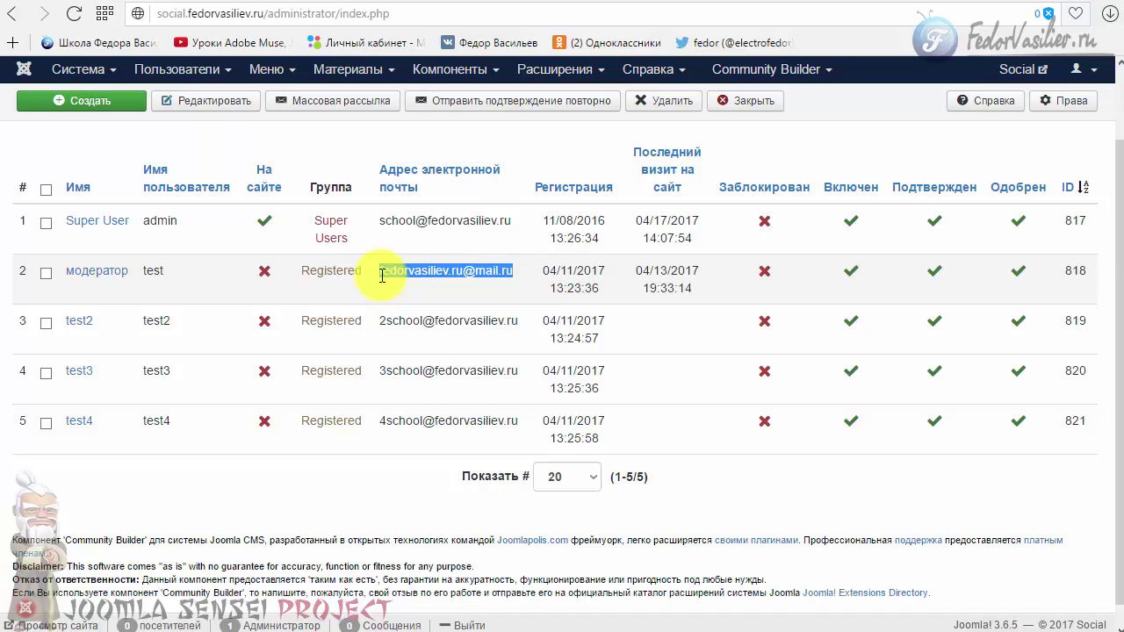
{"action": "left_click", "coordinate": [392, 290]}
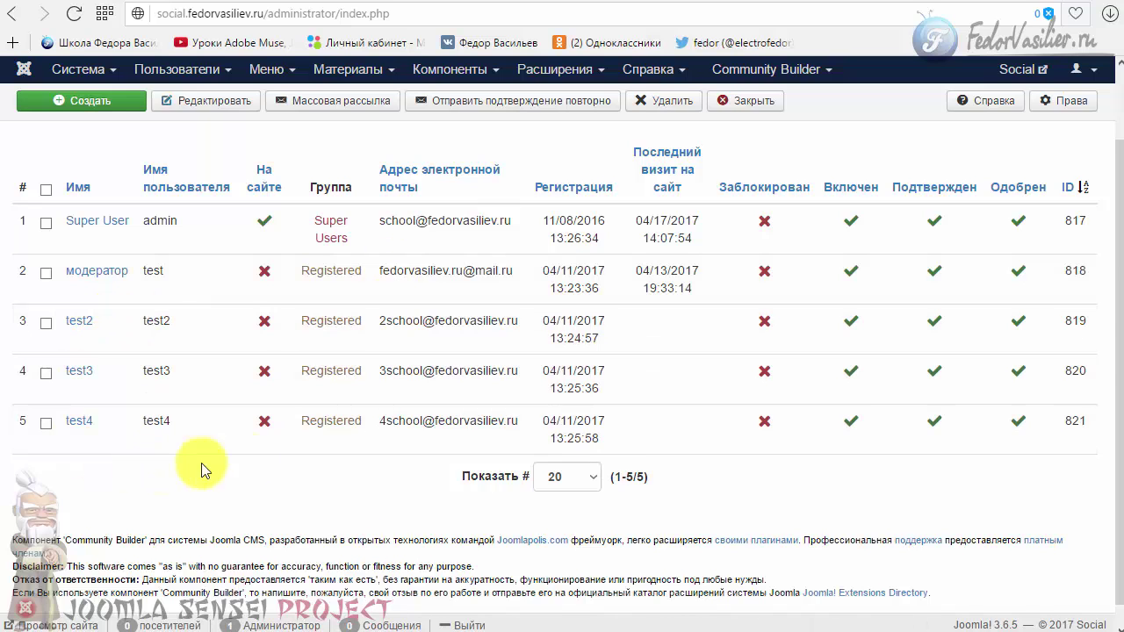
{"action": "scroll", "coordinate": [460, 350], "scroll_direction": "up", "scroll_amount": 1}
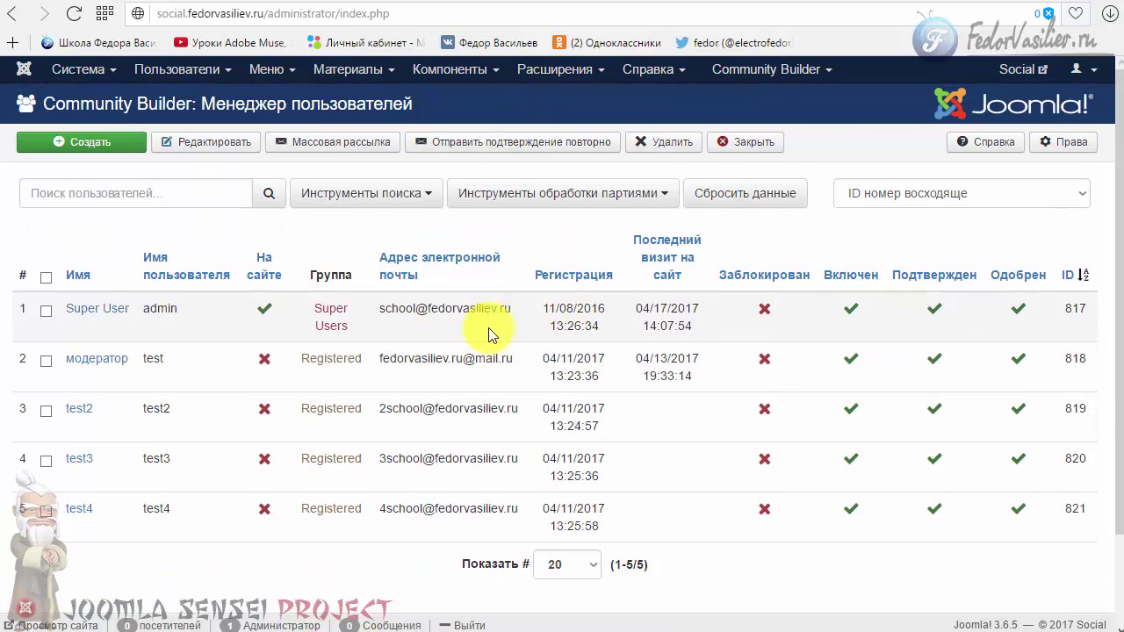
Step: Open the CB Workflows module for editing from the site module manager
{"action": "left_click", "coordinate": [546, 79]}
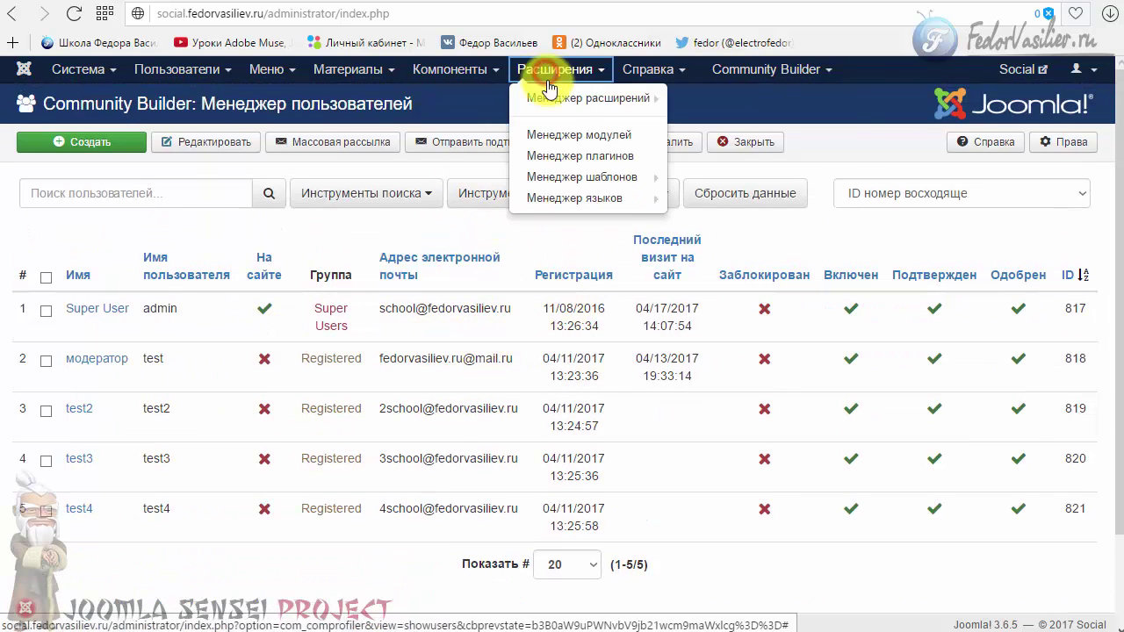
{"action": "left_click", "coordinate": [563, 136]}
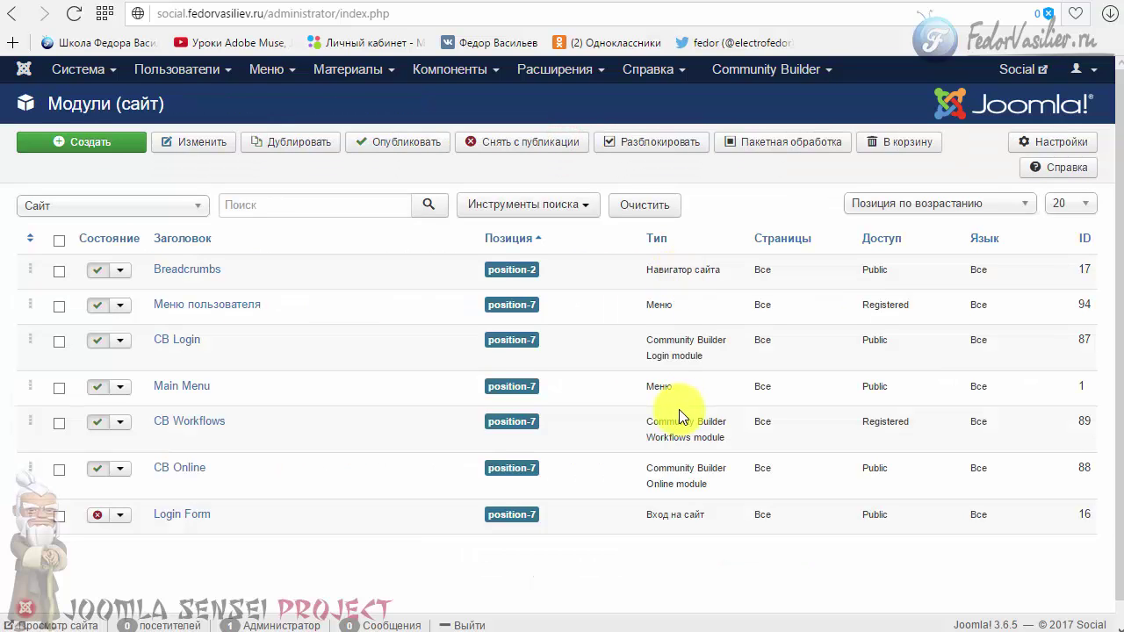
{"action": "left_click_drag", "start_coordinate": [155, 421], "coordinate": [226, 422]}
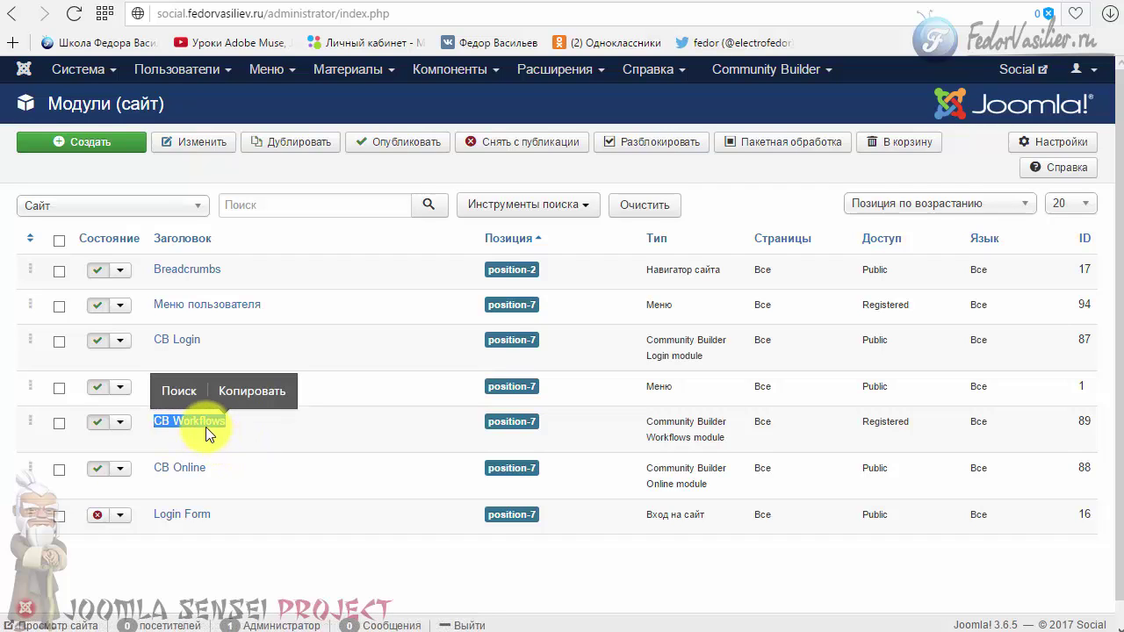
{"action": "left_click", "coordinate": [317, 424]}
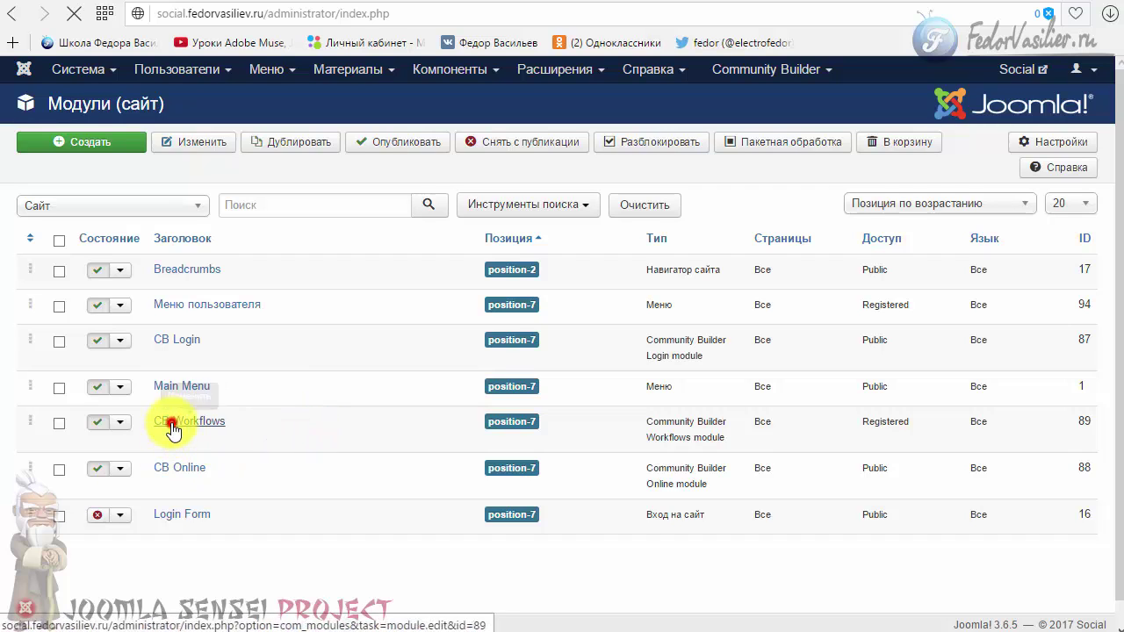
{"action": "left_click", "coordinate": [169, 427]}
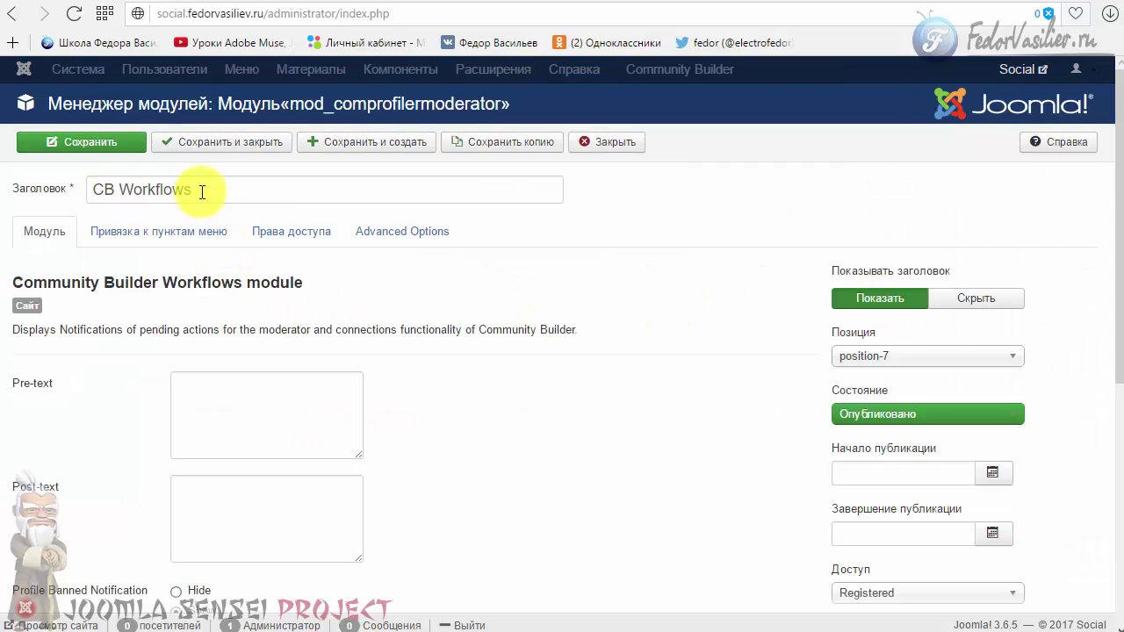
Step: Examine the CB Workflows module's title, description and notification settings
{"action": "left_click_drag", "start_coordinate": [211, 189], "coordinate": [91, 188]}
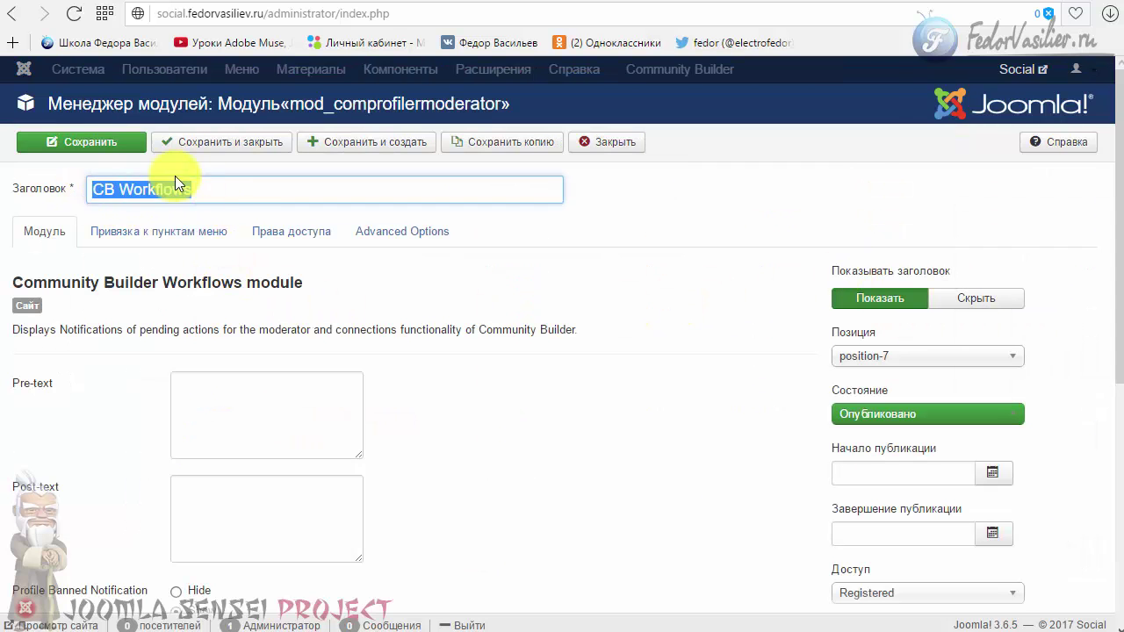
{"action": "left_click", "coordinate": [741, 319]}
{"action": "scroll", "coordinate": [790, 290], "scroll_direction": "down", "scroll_amount": 1}
{"action": "mouse_move", "coordinate": [851, 251]}
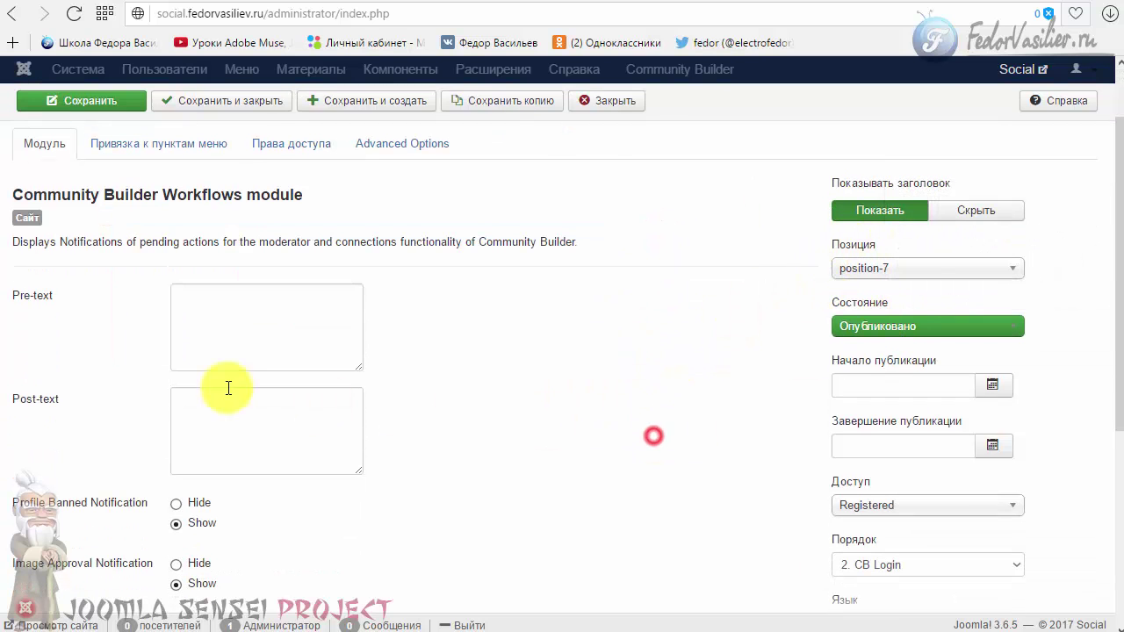
{"action": "scroll", "coordinate": [233, 369], "scroll_direction": "up", "scroll_amount": 1}
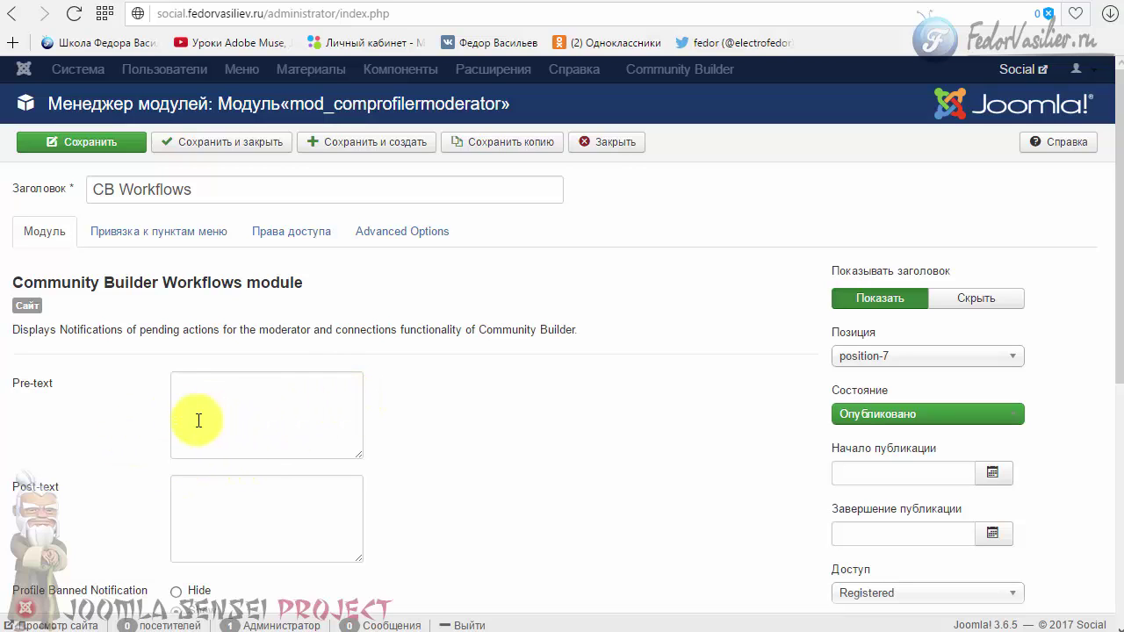
{"action": "scroll", "coordinate": [243, 394], "scroll_direction": "down", "scroll_amount": 2}
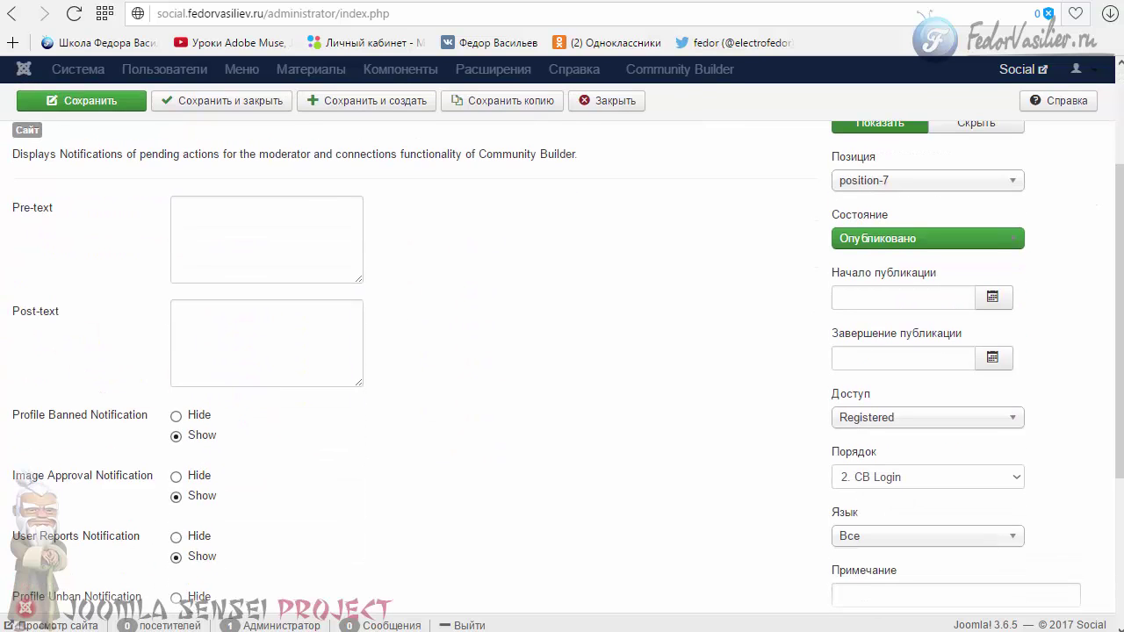
Step: Inspect the module's Pre-text and Post-text fields in relation to its title and notifications
{"action": "left_click", "coordinate": [323, 260]}
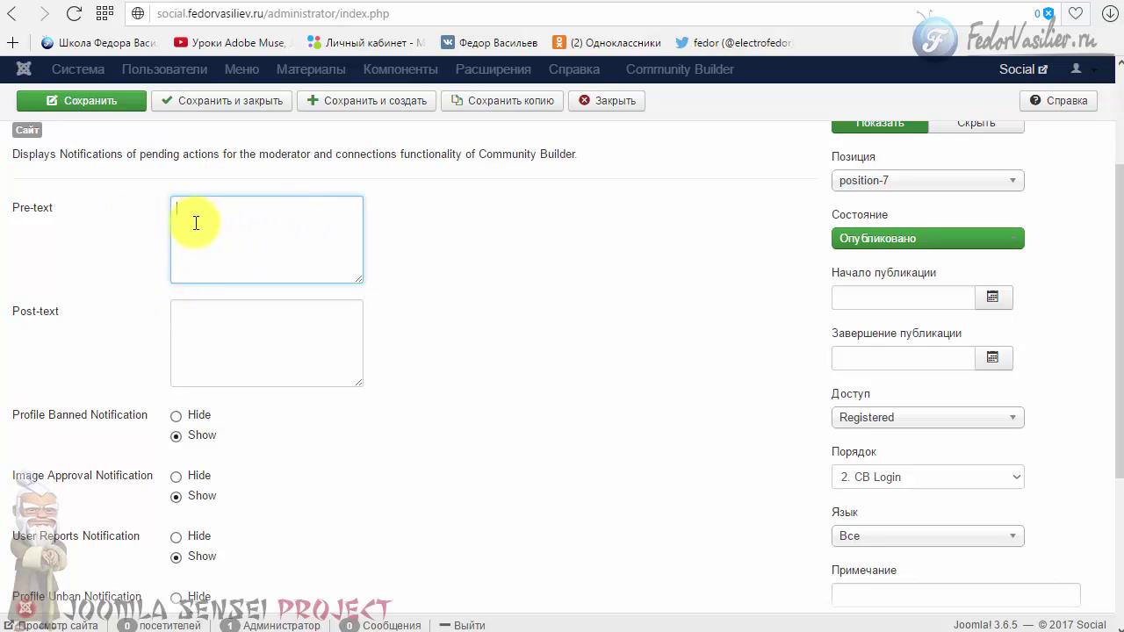
{"action": "scroll", "coordinate": [228, 180], "scroll_direction": "up", "scroll_amount": 2}
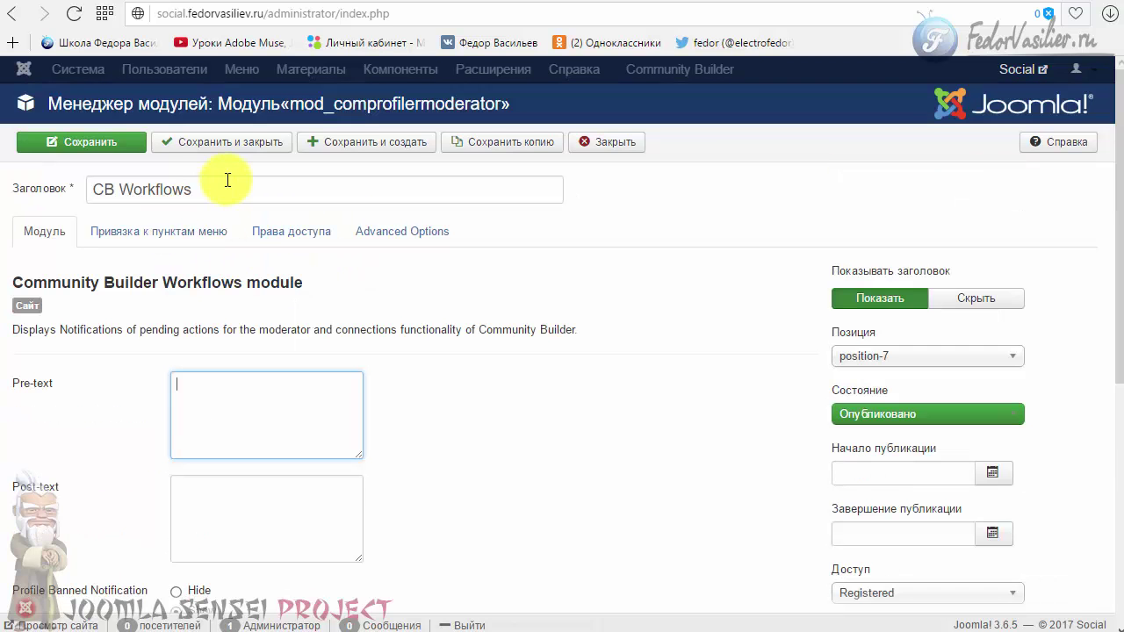
{"action": "left_click_drag", "start_coordinate": [213, 188], "coordinate": [93, 188]}
{"action": "left_click", "coordinate": [193, 421]}
{"action": "scroll", "coordinate": [193, 426], "scroll_direction": "down", "scroll_amount": 2}
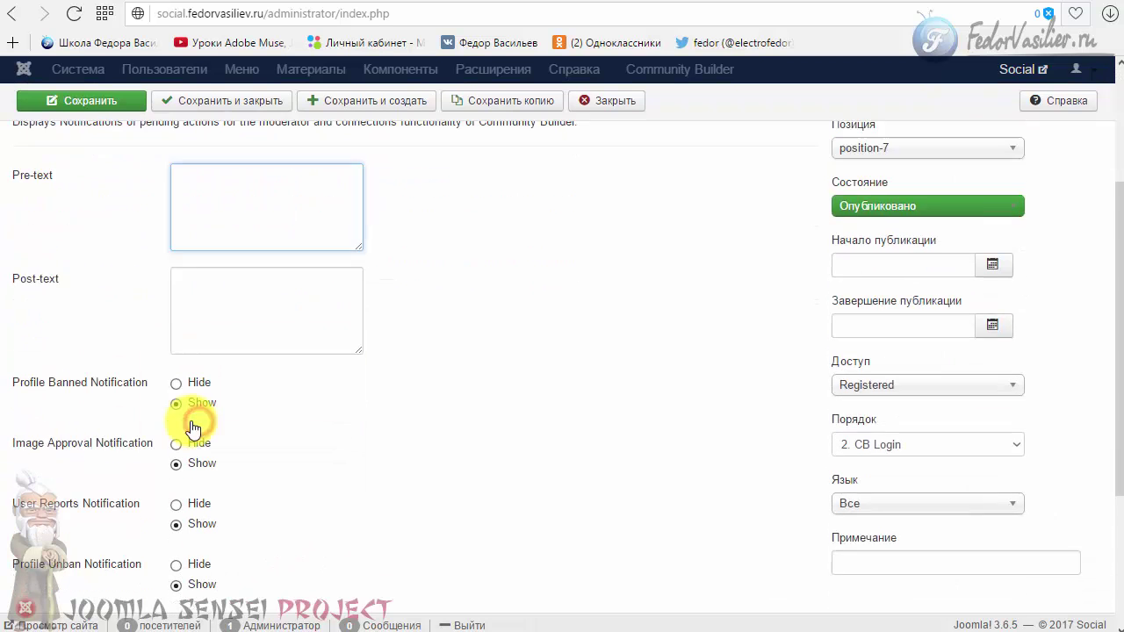
{"action": "left_click", "coordinate": [202, 246]}
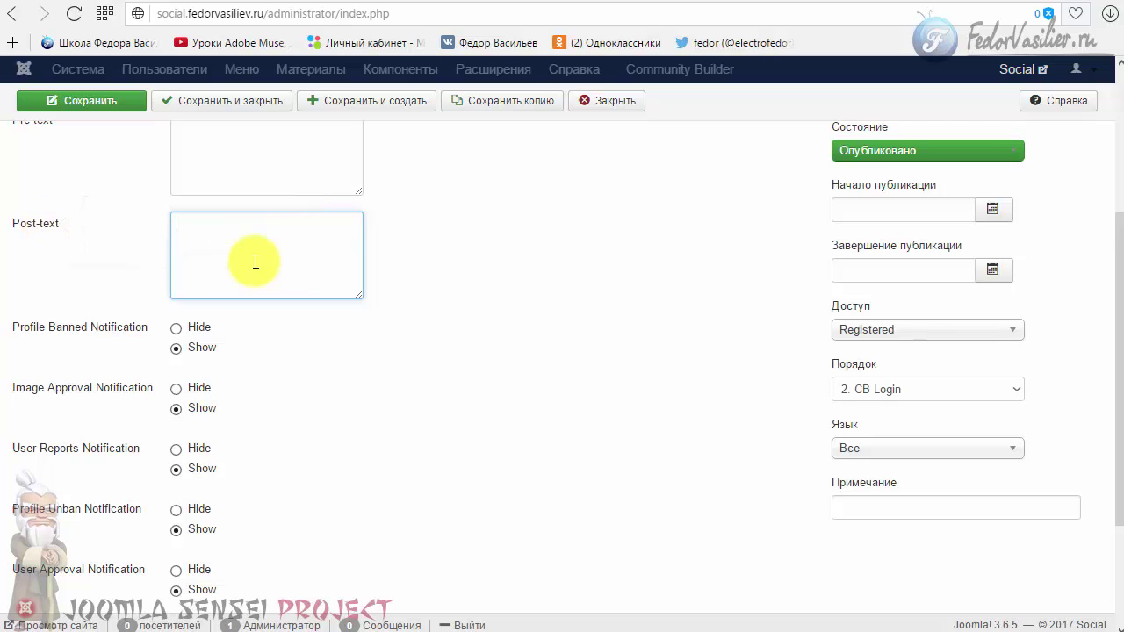
Step: Examine the CB Workflows module's banned profile, image approval, user report, unban and user approval notification settings
{"action": "scroll", "coordinate": [255, 261], "scroll_direction": "up", "scroll_amount": 1}
{"action": "left_click", "coordinate": [201, 211]}
{"action": "scroll", "coordinate": [241, 250], "scroll_direction": "down", "scroll_amount": 2}
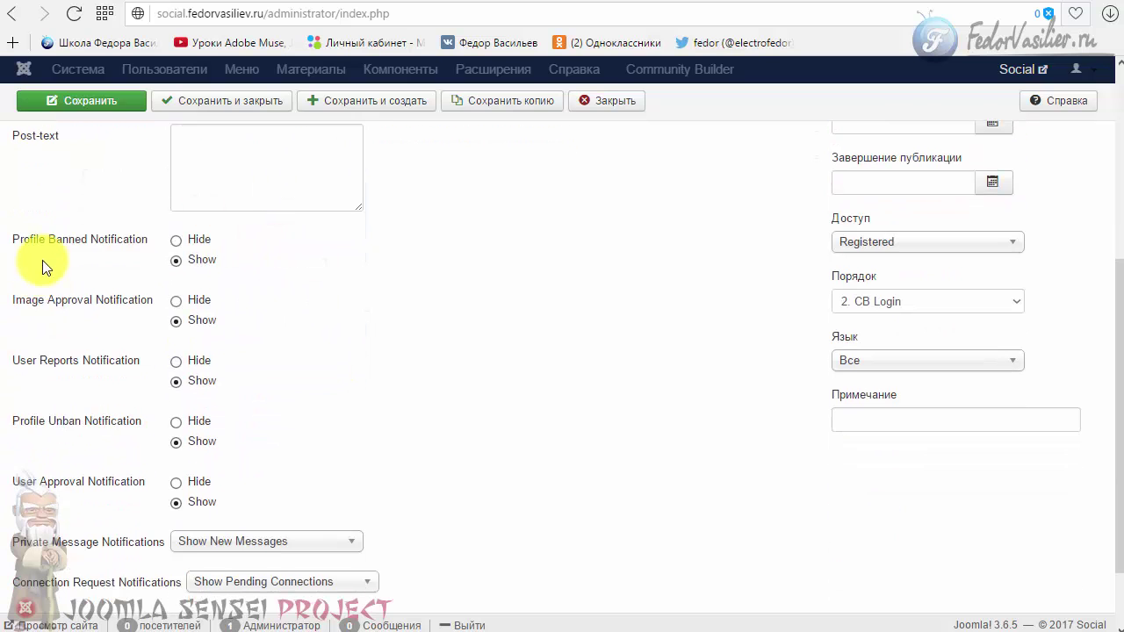
{"action": "scroll", "coordinate": [44, 262], "scroll_direction": "down", "scroll_amount": 1}
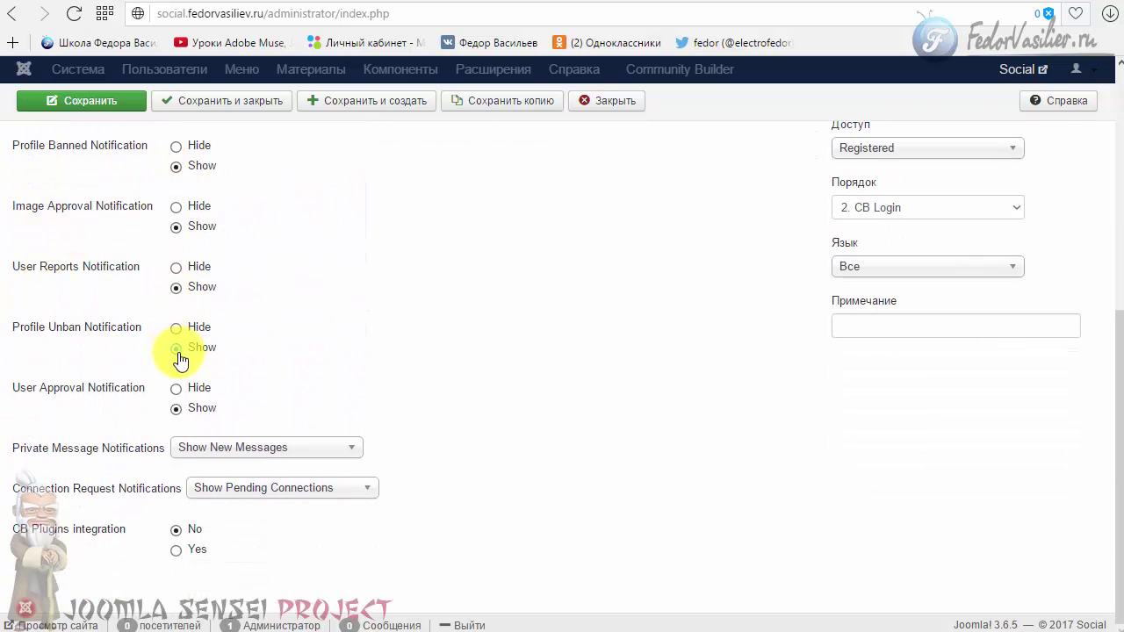
{"action": "left_click_drag", "start_coordinate": [188, 351], "coordinate": [289, 330]}
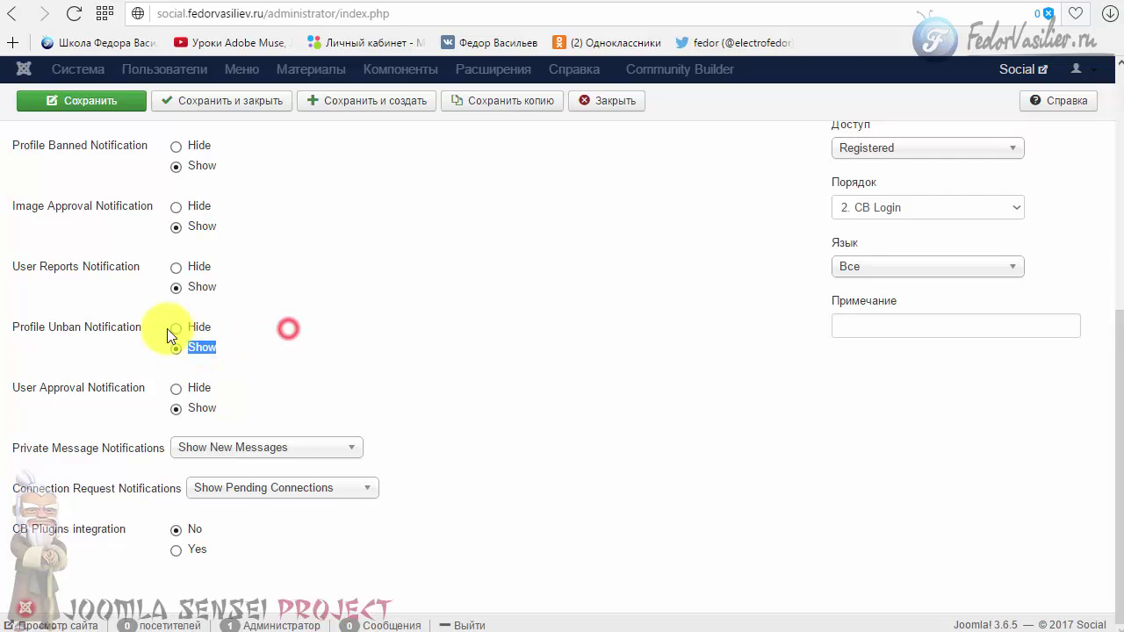
{"action": "scroll", "coordinate": [166, 333], "scroll_direction": "up", "scroll_amount": 1}
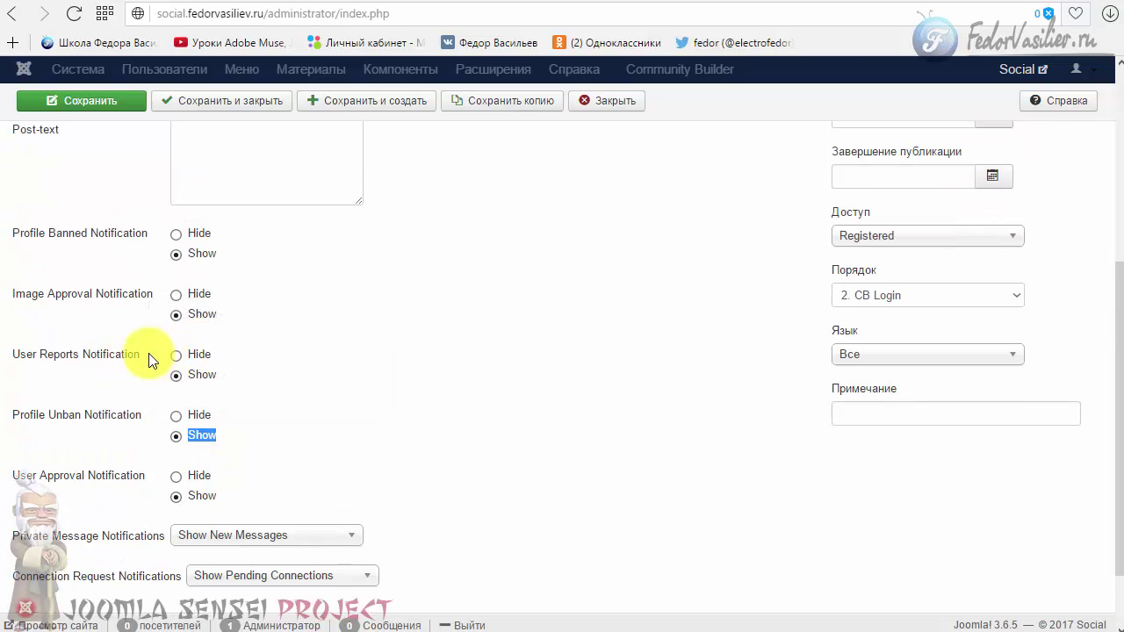
{"action": "left_click", "coordinate": [140, 355]}
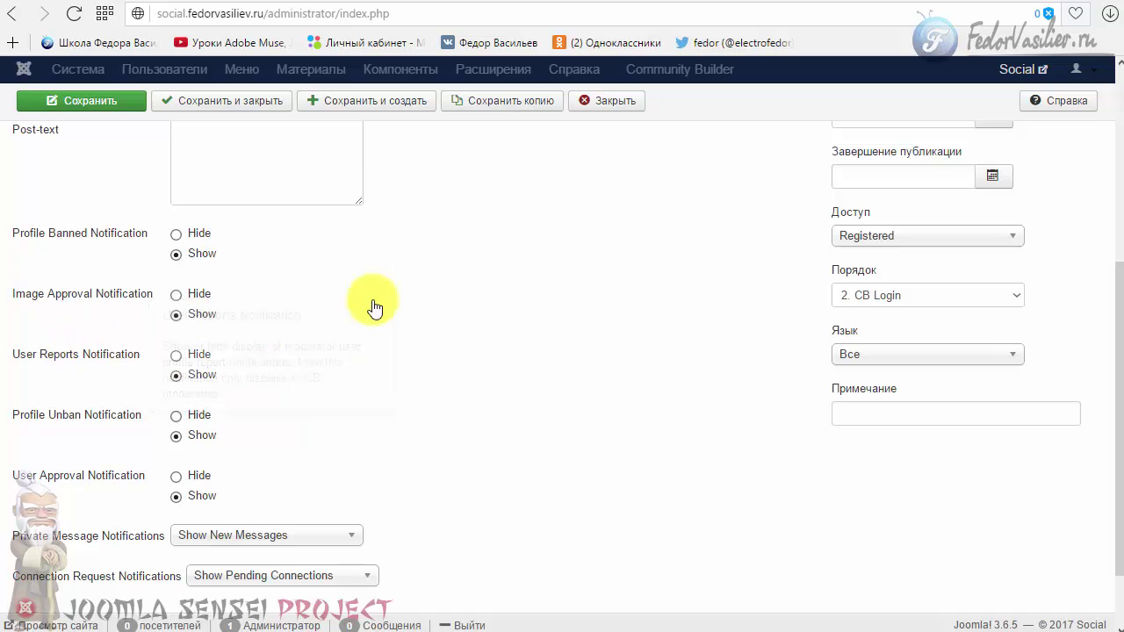
{"action": "scroll", "coordinate": [264, 369], "scroll_direction": "down", "scroll_amount": 1}
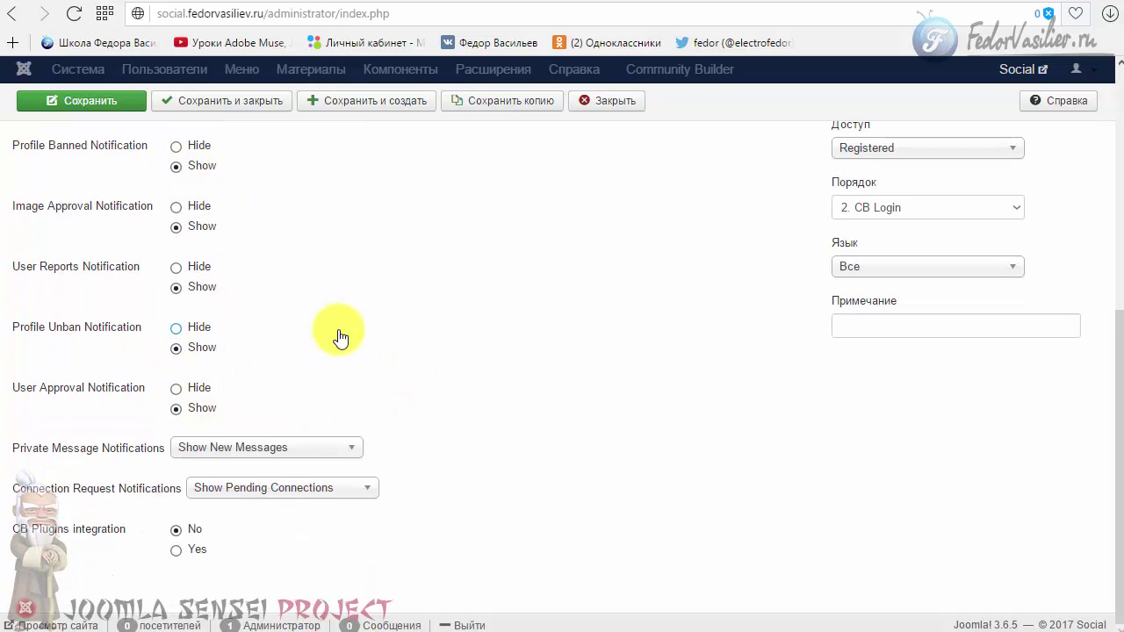
Step: Set private message and connection request notifications to Always Show and enable CB Plugins integration for the module
{"action": "left_click", "coordinate": [306, 447]}
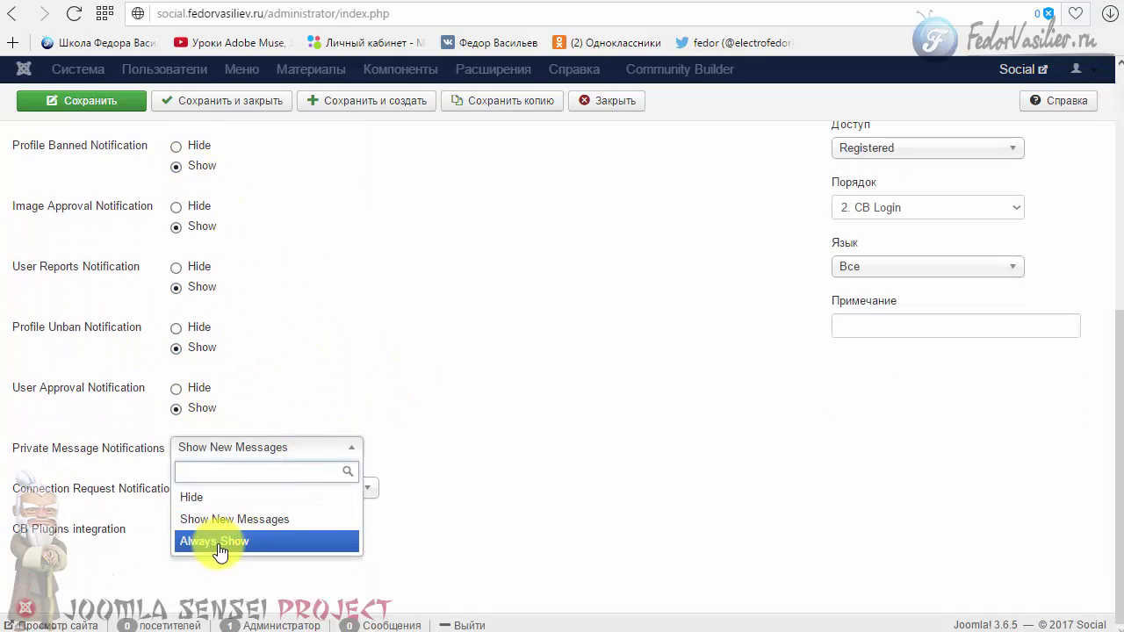
{"action": "left_click", "coordinate": [217, 542]}
{"action": "left_click", "coordinate": [277, 493]}
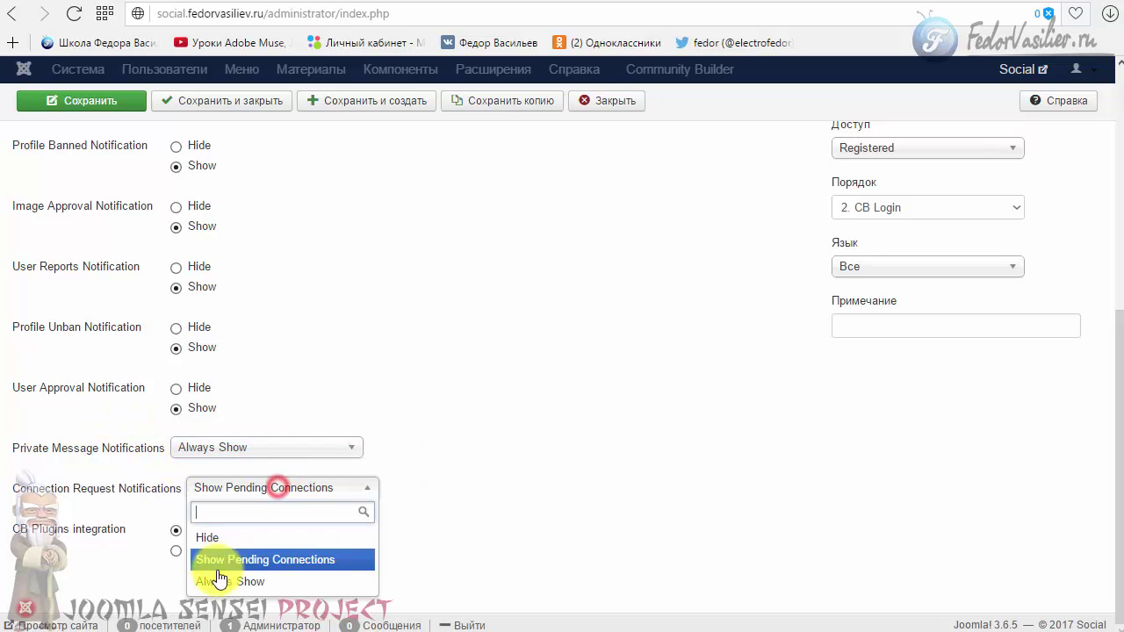
{"action": "left_click", "coordinate": [215, 579]}
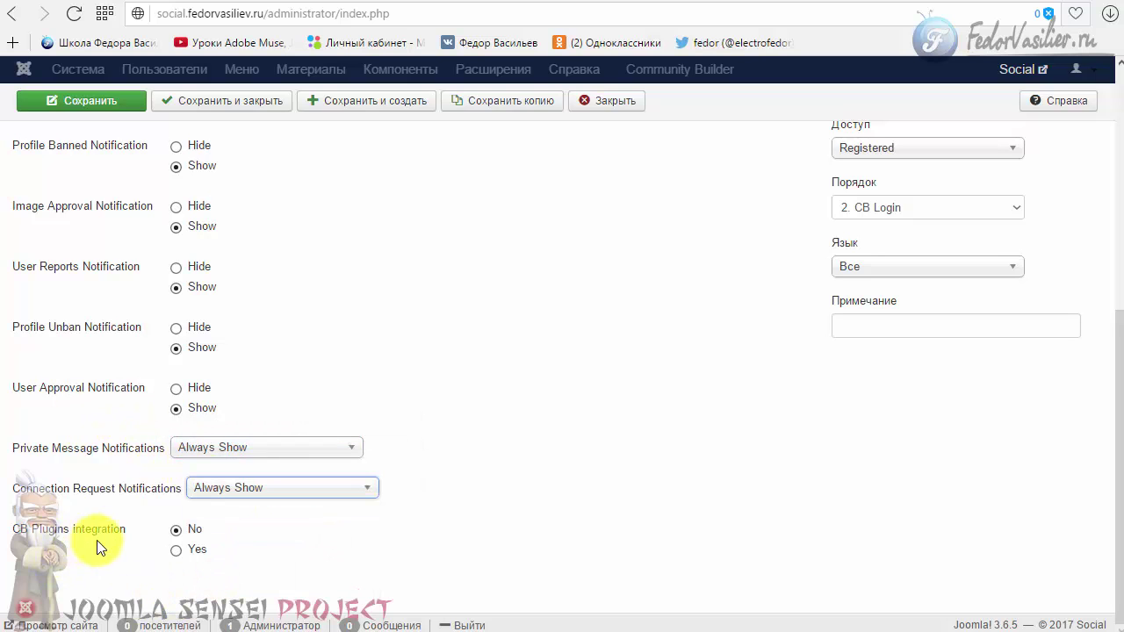
{"action": "left_click", "coordinate": [176, 549]}
{"action": "mouse_move", "coordinate": [46, 538]}
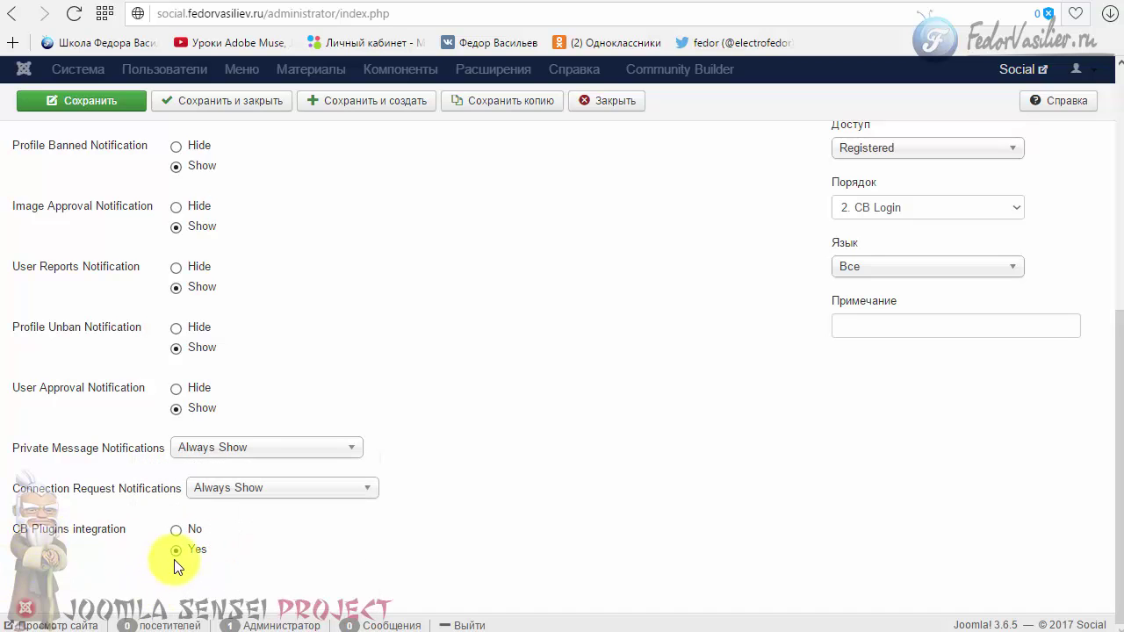
Step: Check the module's menu assignment, access permissions and advanced options, and save and close the module
{"action": "scroll", "coordinate": [349, 361], "scroll_direction": "up", "scroll_amount": 5}
{"action": "scroll", "coordinate": [348, 361], "scroll_direction": "up", "scroll_amount": 2}
{"action": "left_click", "coordinate": [161, 232]}
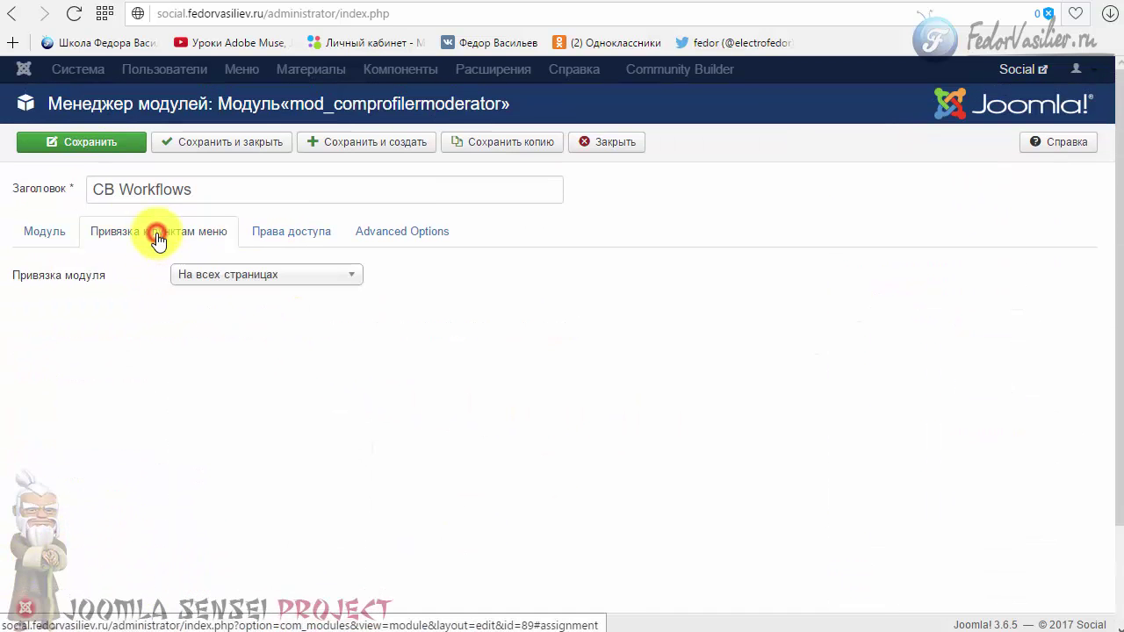
{"action": "left_click", "coordinate": [227, 286]}
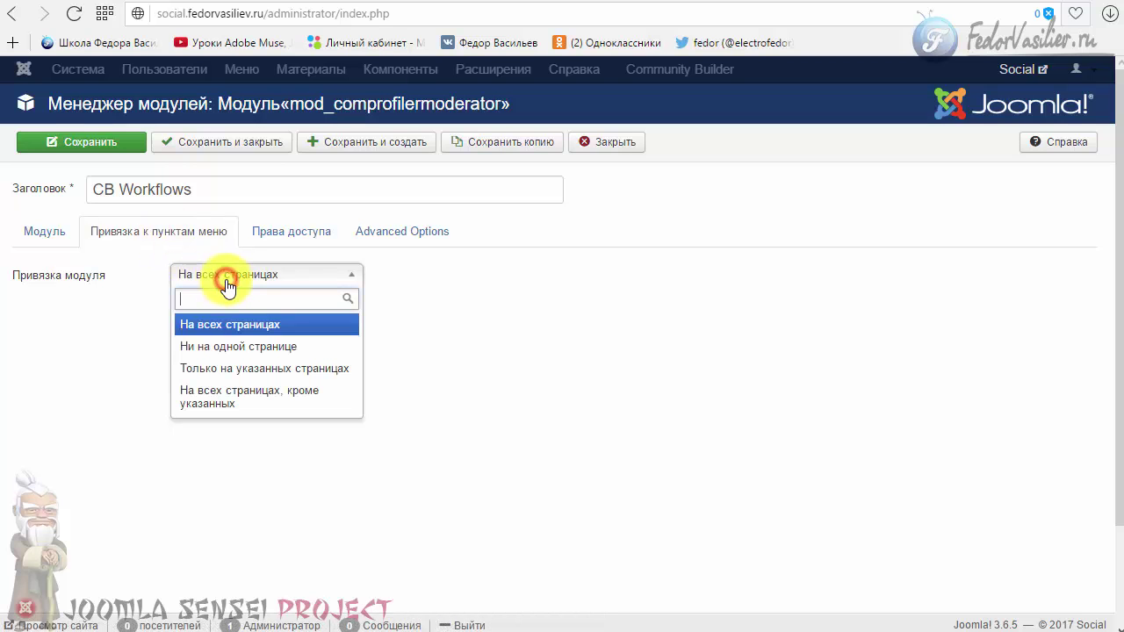
{"action": "left_click", "coordinate": [227, 281]}
{"action": "left_click", "coordinate": [299, 234]}
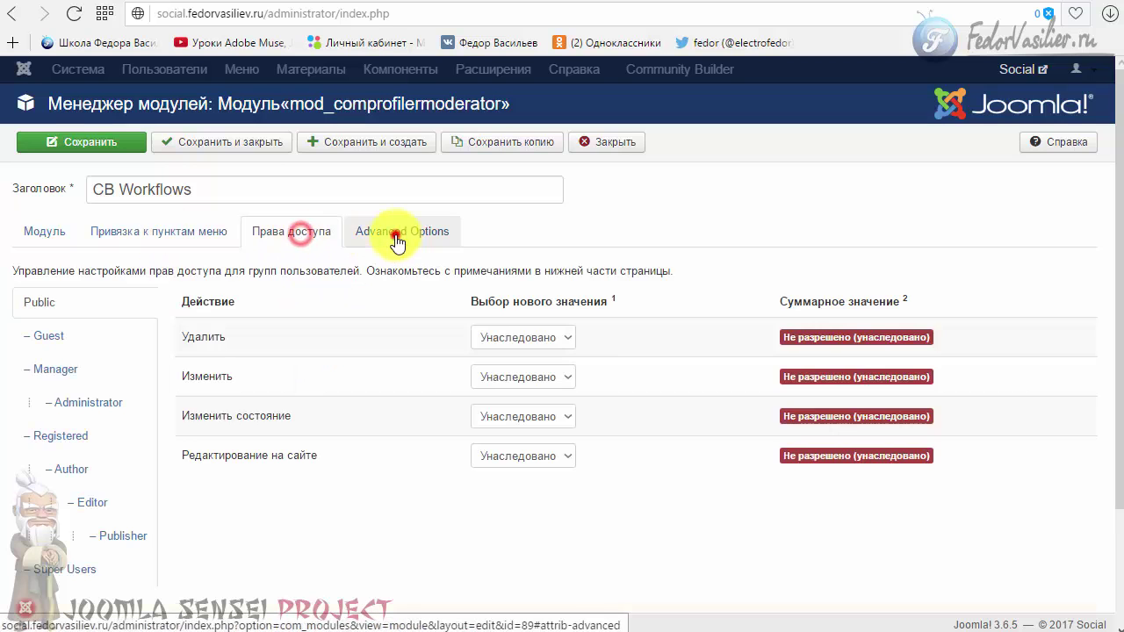
{"action": "left_click", "coordinate": [395, 236]}
{"action": "left_click", "coordinate": [55, 233]}
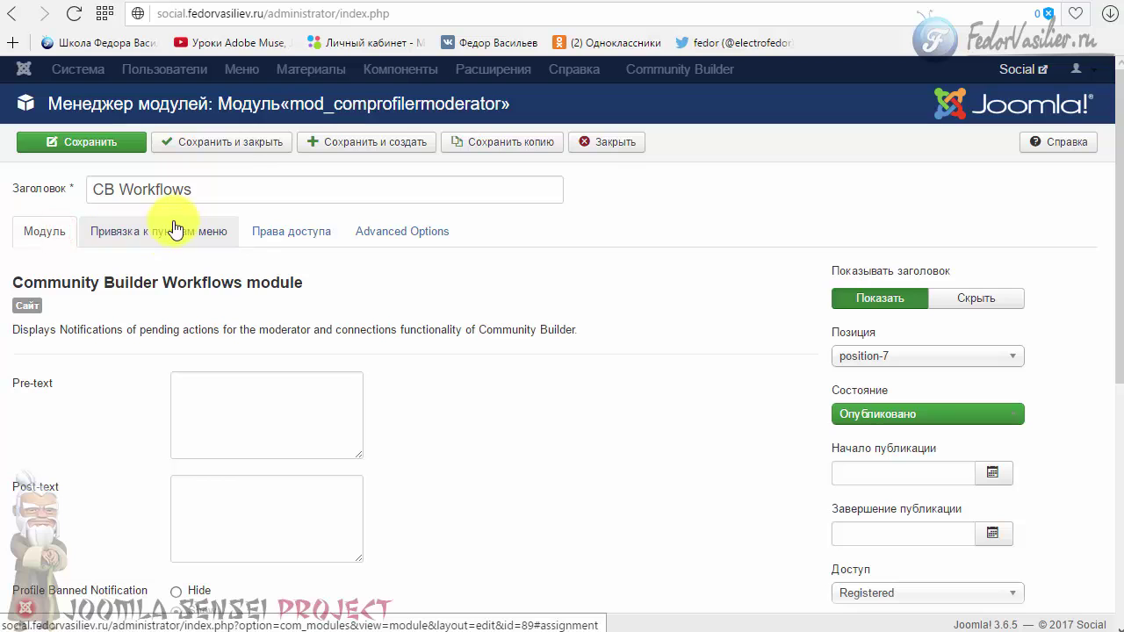
{"action": "left_click", "coordinate": [235, 146]}
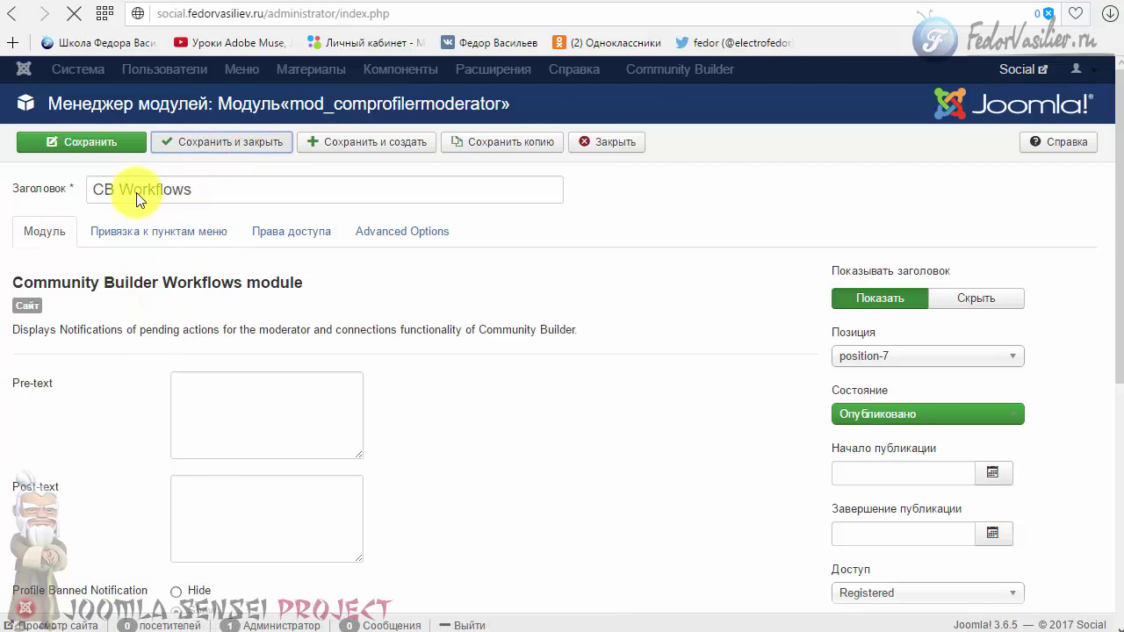
Step: Reopen the CB Workflows module, set its access level to Special, and save and close it
{"action": "scroll", "coordinate": [401, 296], "scroll_direction": "down", "scroll_amount": 1}
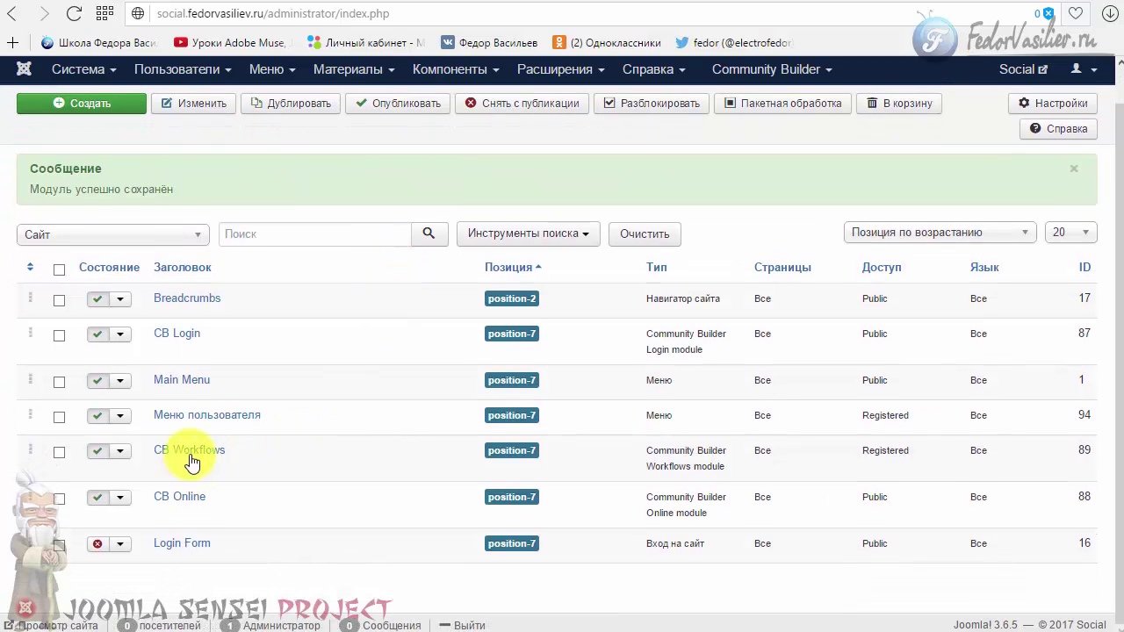
{"action": "left_click", "coordinate": [190, 455]}
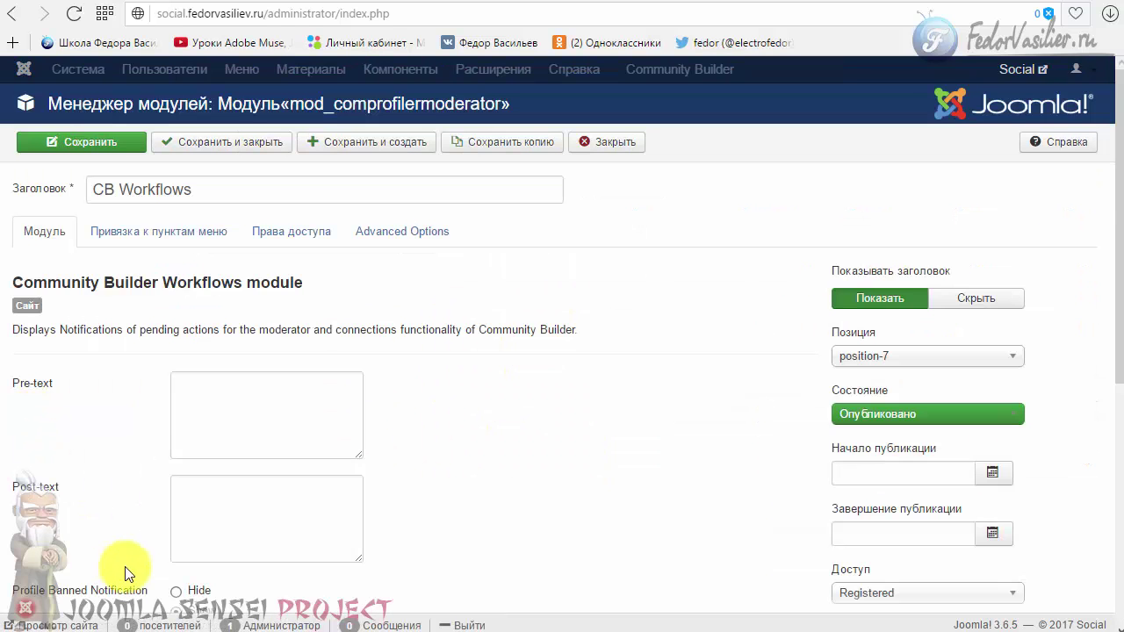
{"action": "scroll", "coordinate": [615, 313], "scroll_direction": "down", "scroll_amount": 3}
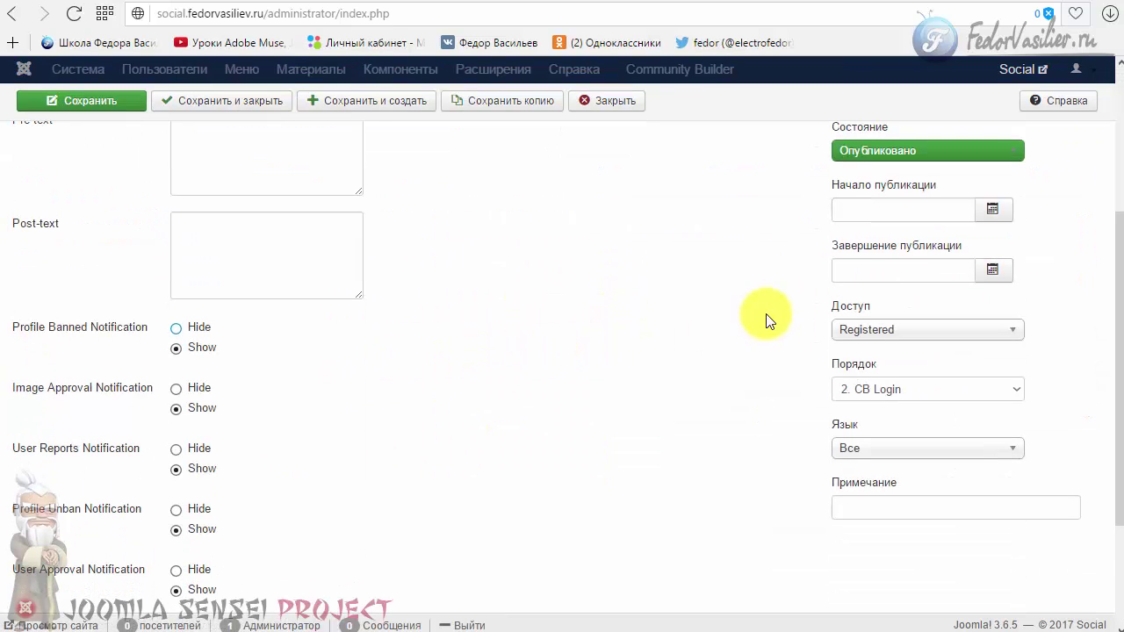
{"action": "left_click", "coordinate": [871, 337]}
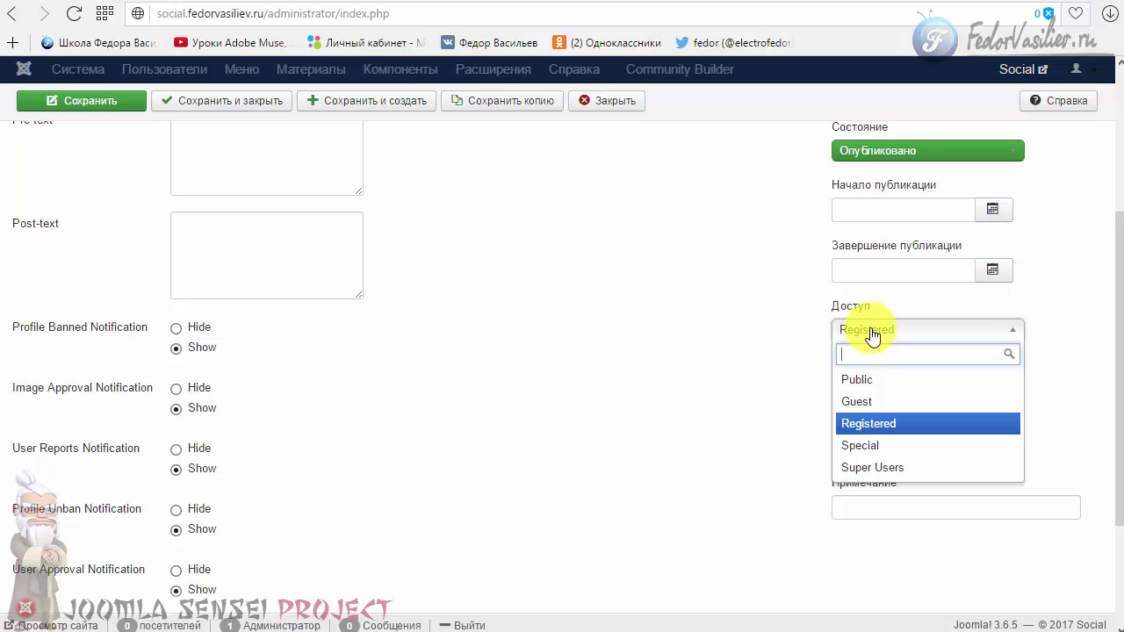
{"action": "left_click", "coordinate": [853, 448]}
{"action": "scroll", "coordinate": [264, 146], "scroll_direction": "up", "scroll_amount": 3}
{"action": "left_click", "coordinate": [251, 146]}
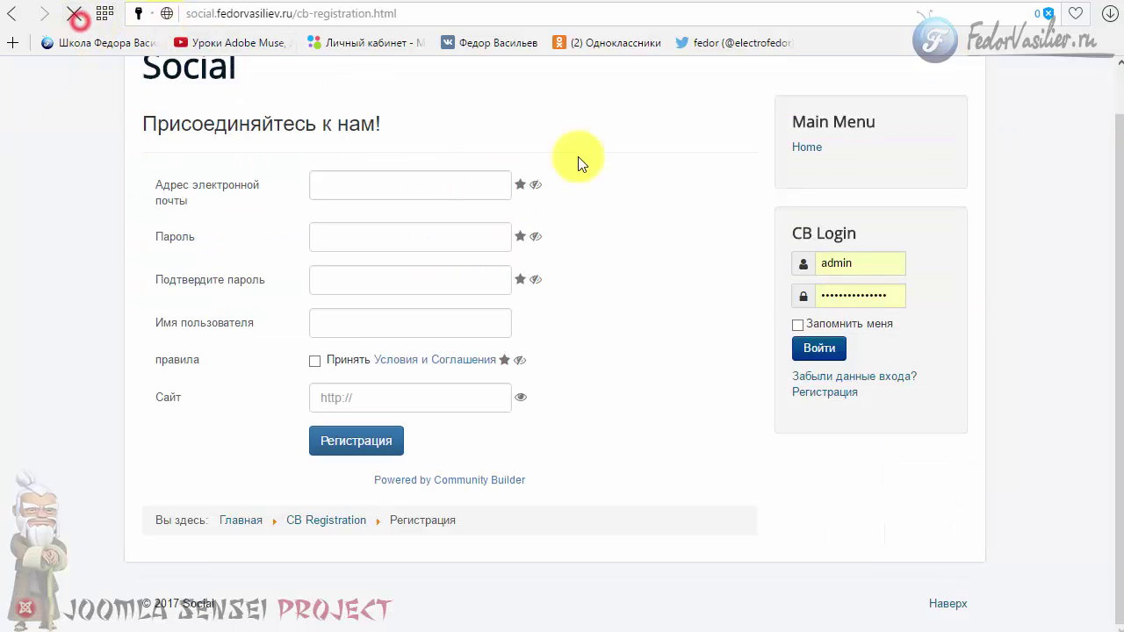
Step: Log in to the site's front end as admin and examine the CB Workflows block alongside the neighbouring modules
{"action": "left_click", "coordinate": [836, 348]}
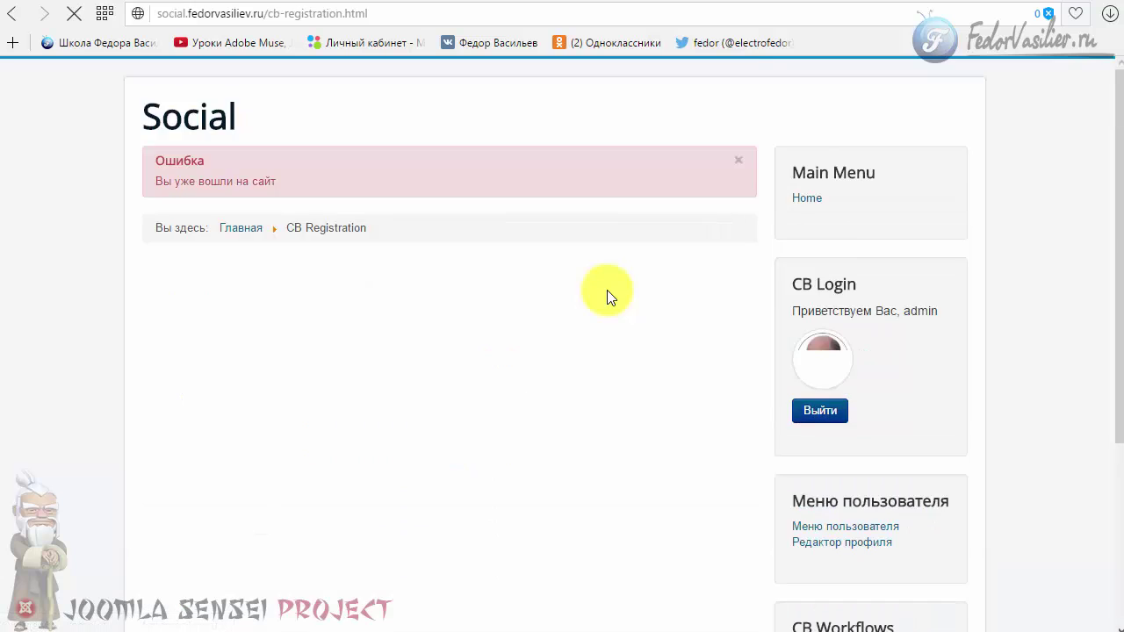
{"action": "scroll", "coordinate": [826, 348], "scroll_direction": "down", "scroll_amount": 3}
{"action": "left_click_drag", "start_coordinate": [858, 369], "coordinate": [785, 364]}
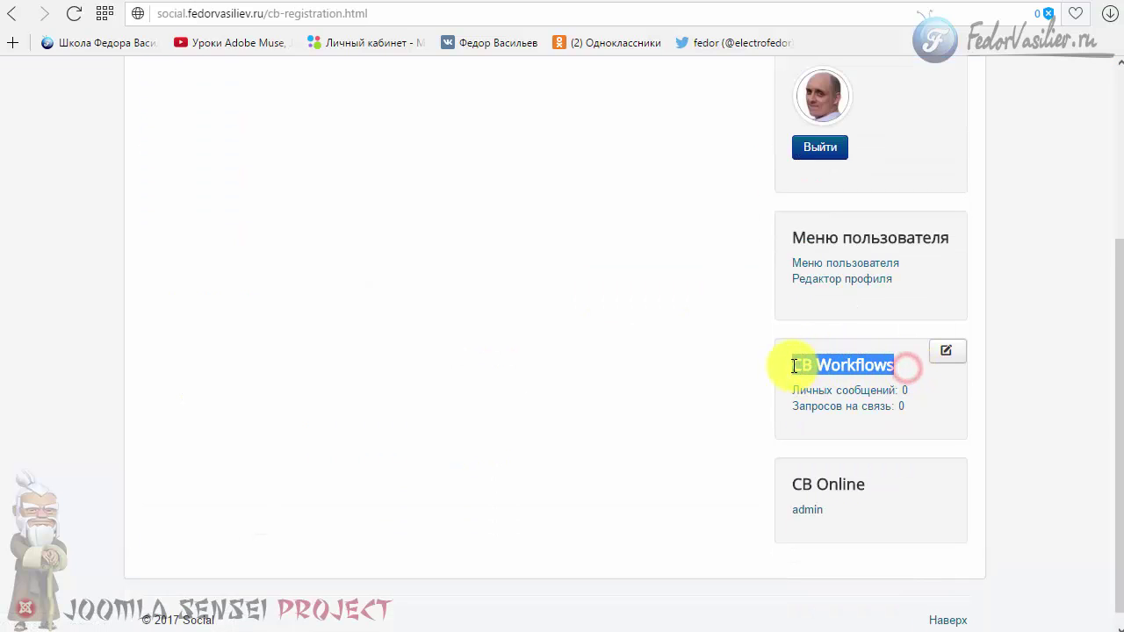
{"action": "left_click", "coordinate": [867, 427]}
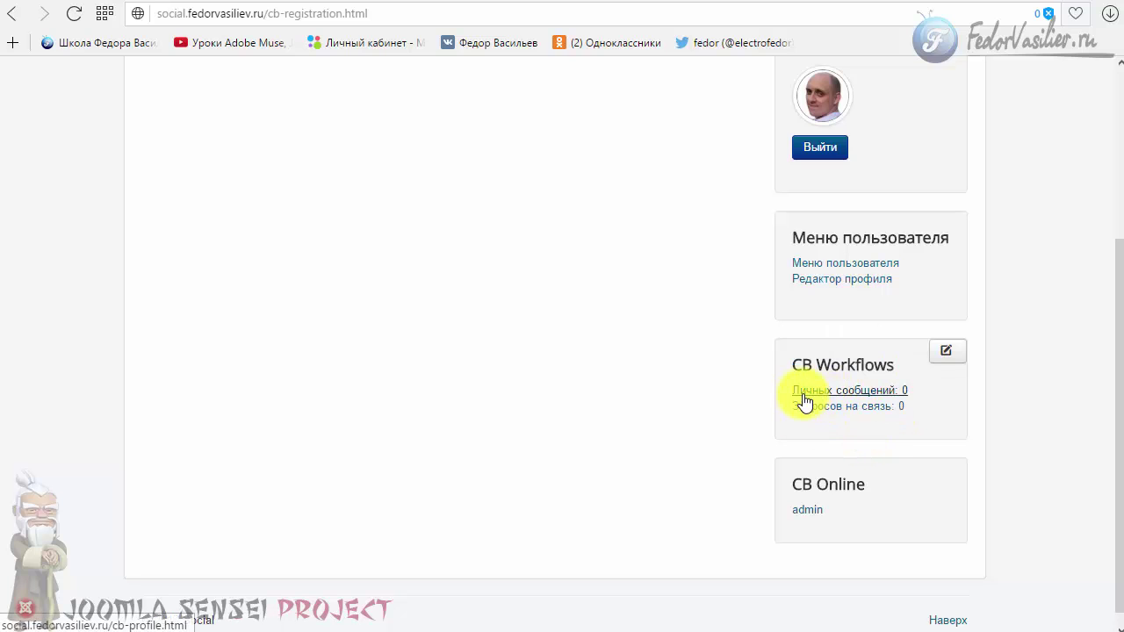
{"action": "scroll", "coordinate": [522, 384], "scroll_direction": "up", "scroll_amount": 2}
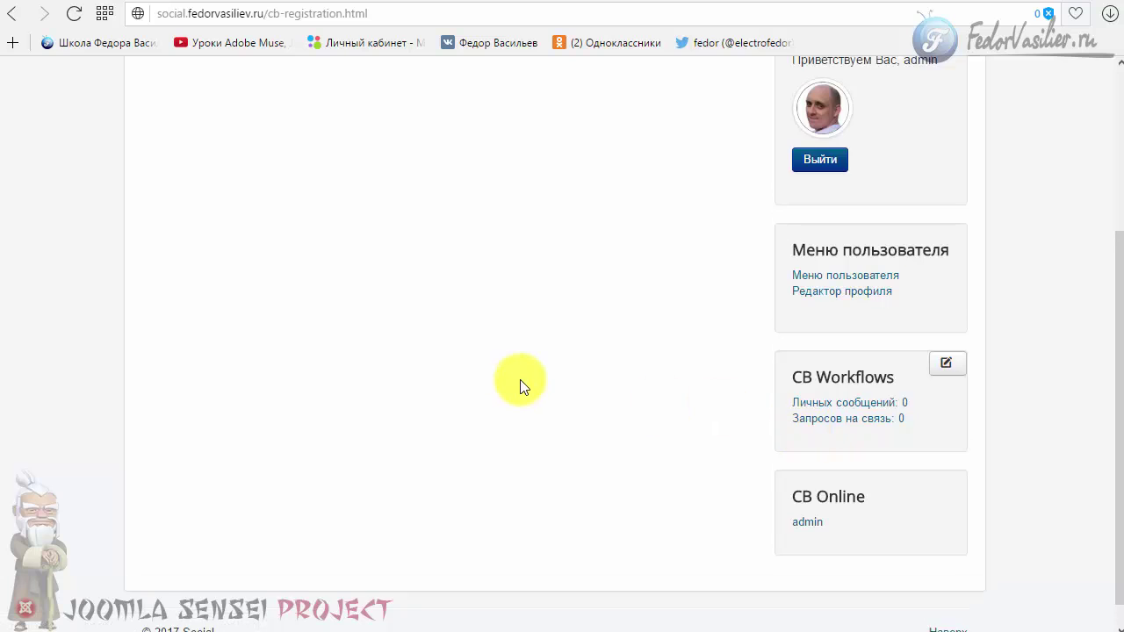
{"action": "scroll", "coordinate": [869, 354], "scroll_direction": "down", "scroll_amount": 2}
{"action": "scroll", "coordinate": [828, 386], "scroll_direction": "up", "scroll_amount": 1}
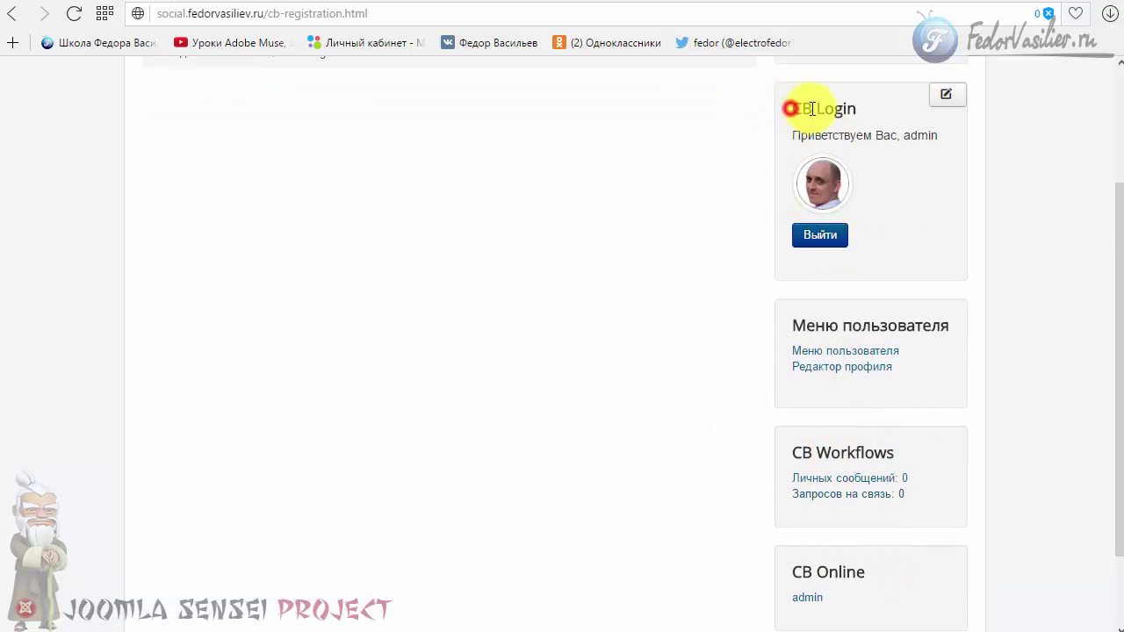
{"action": "left_click_drag", "start_coordinate": [812, 108], "coordinate": [856, 108]}
{"action": "left_click", "coordinate": [756, 135]}
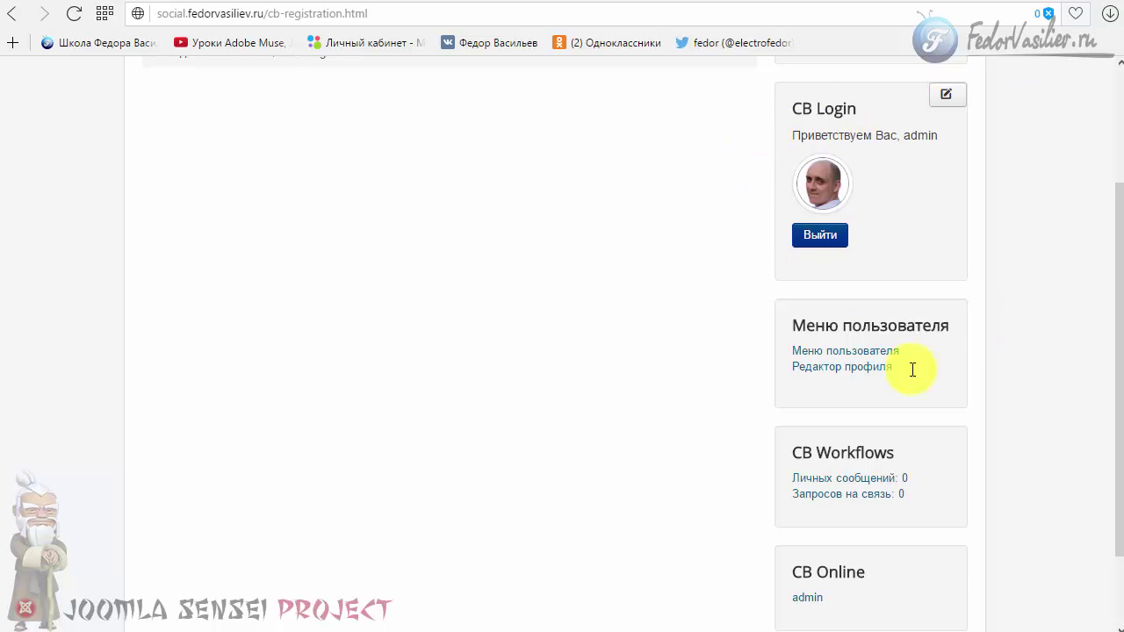
Step: Return to the Joomla administration and open the mail settings within the global configuration's server settings
{"action": "key", "text": "ctrl+Tab"}
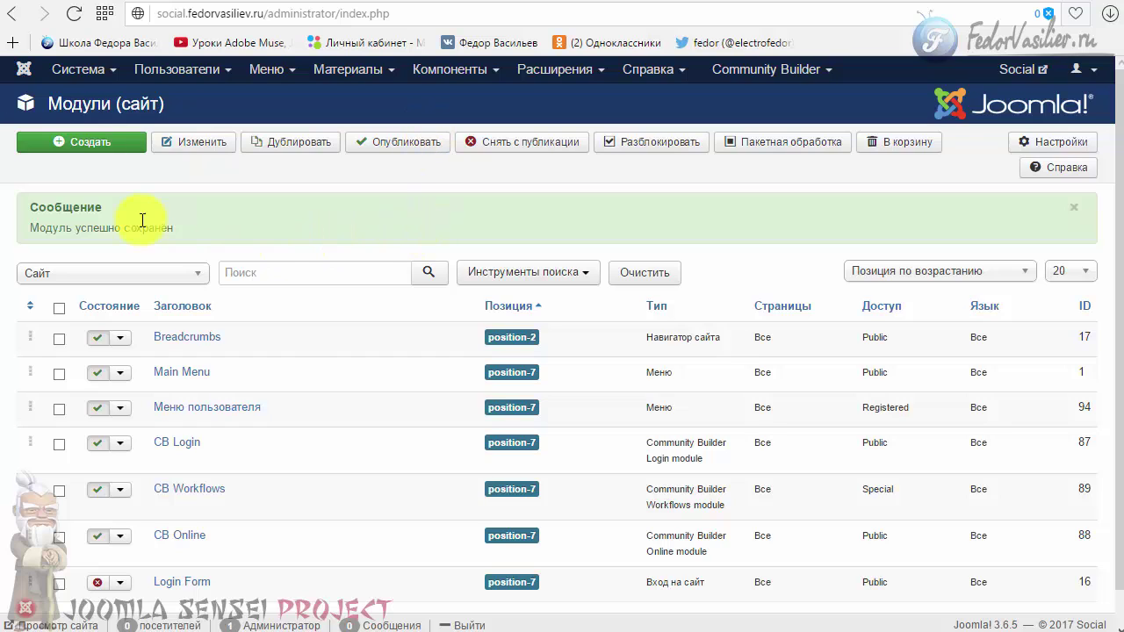
{"action": "left_click", "coordinate": [70, 70]}
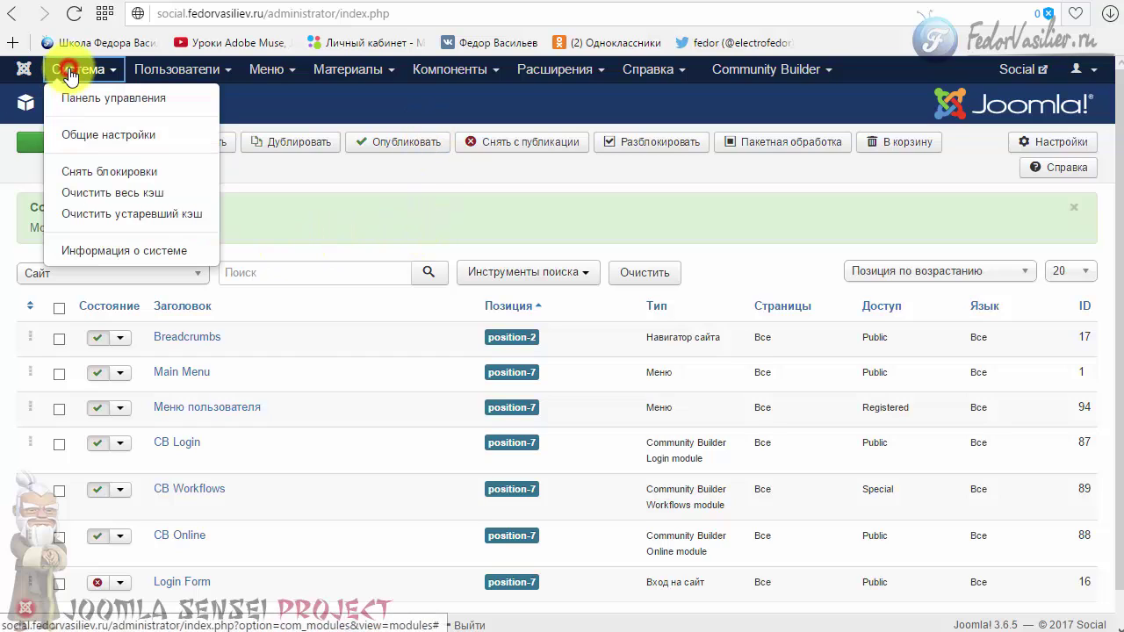
{"action": "left_click", "coordinate": [118, 139]}
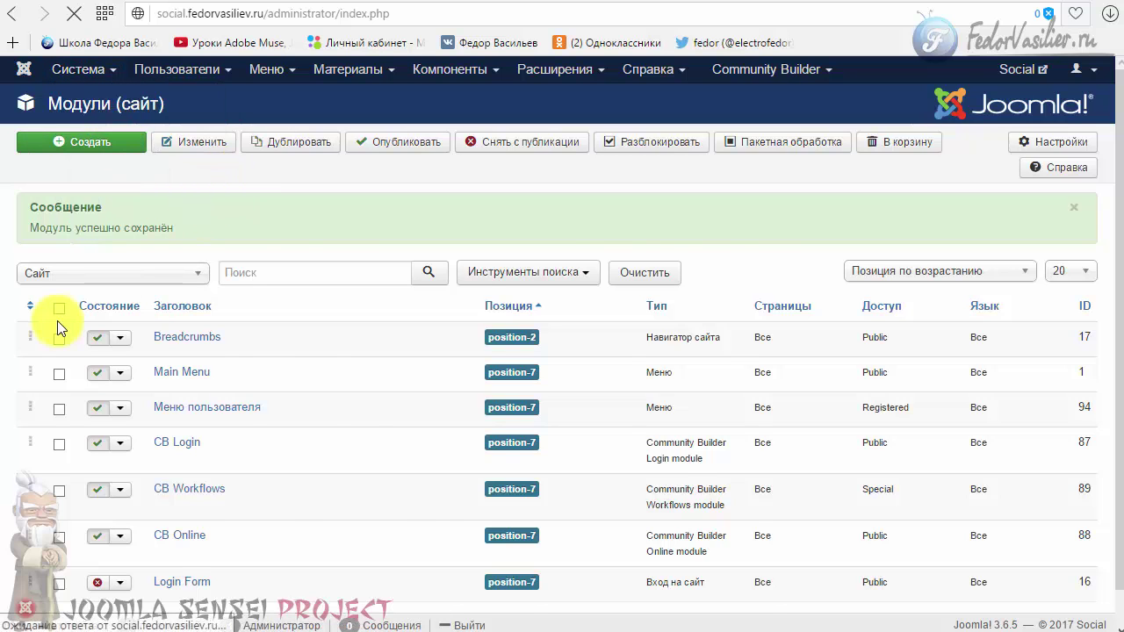
{"action": "left_click", "coordinate": [263, 187]}
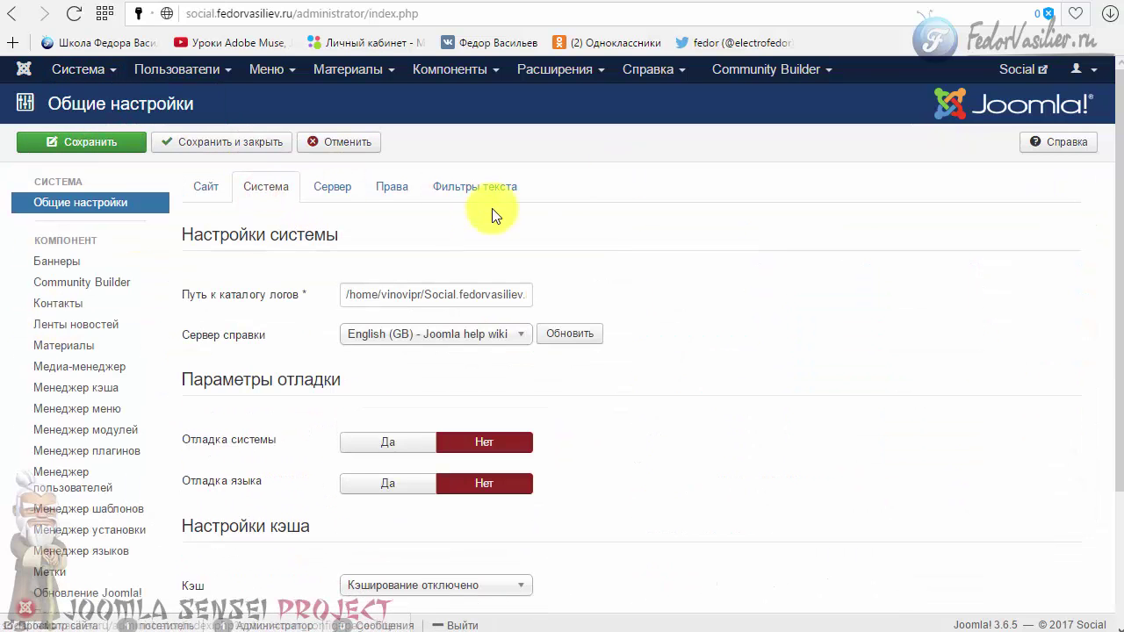
{"action": "left_click", "coordinate": [338, 193]}
{"action": "scroll", "coordinate": [414, 205], "scroll_direction": "down", "scroll_amount": 3}
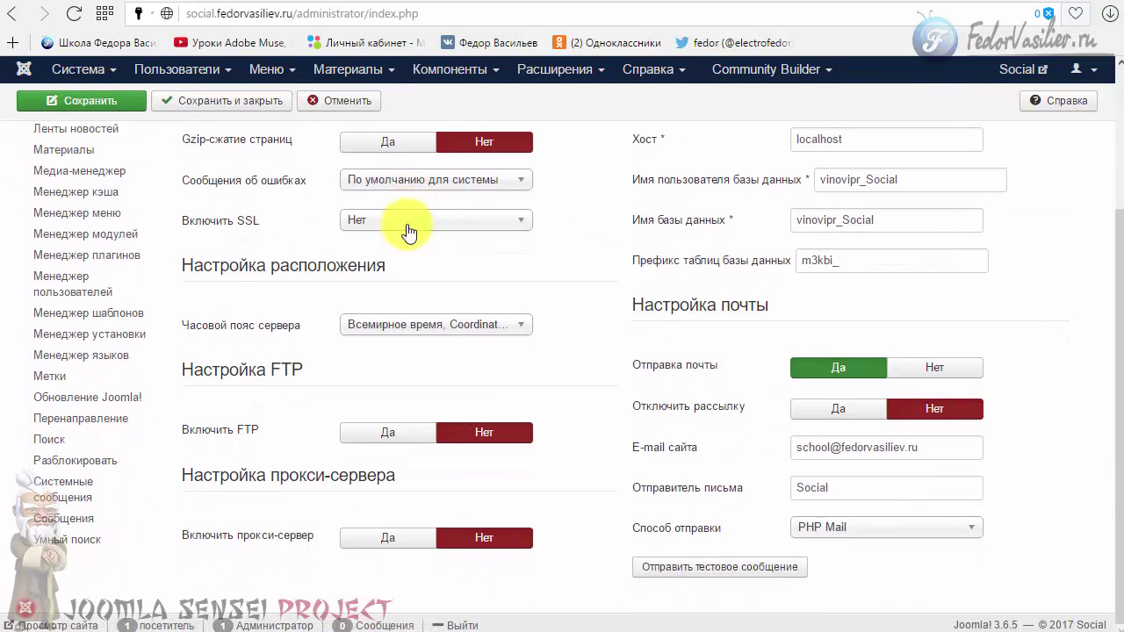
Step: Examine the site e-mail field and the sender address entered in the mail settings
{"action": "mouse_move", "coordinate": [646, 459]}
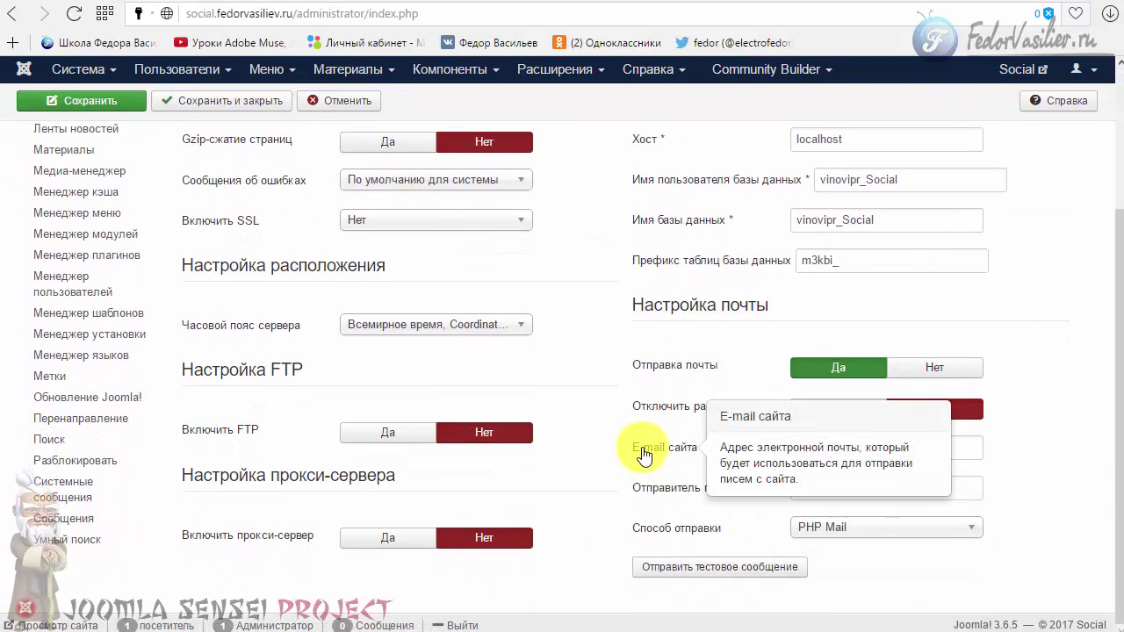
{"action": "left_click", "coordinate": [933, 447]}
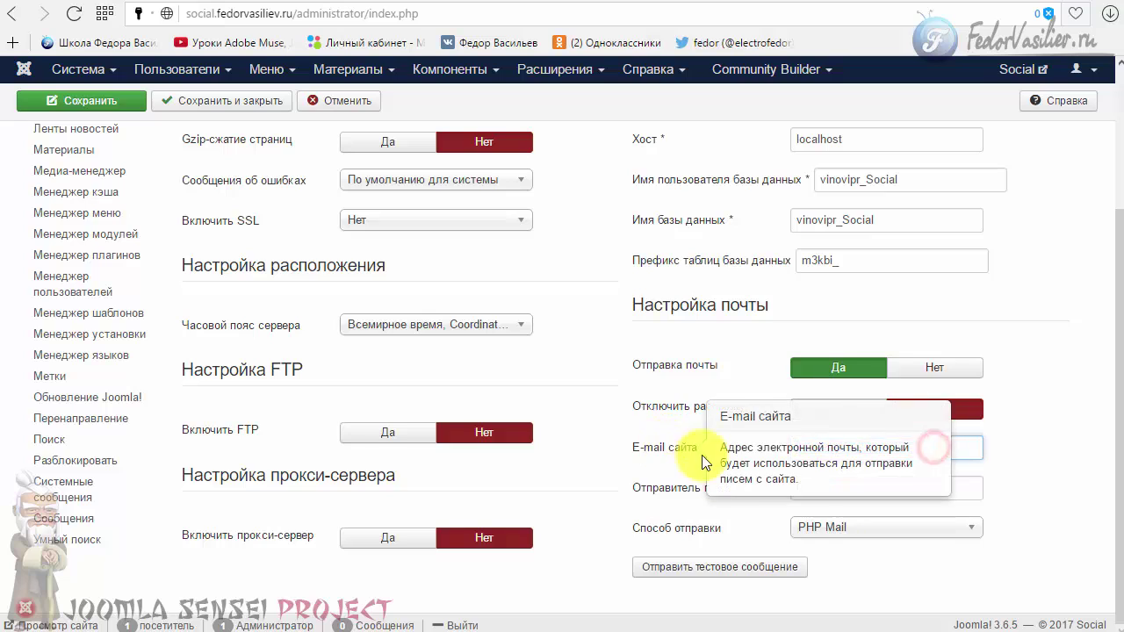
{"action": "triple_click", "coordinate": [798, 451]}
{"action": "key", "text": "ctrl+v"}
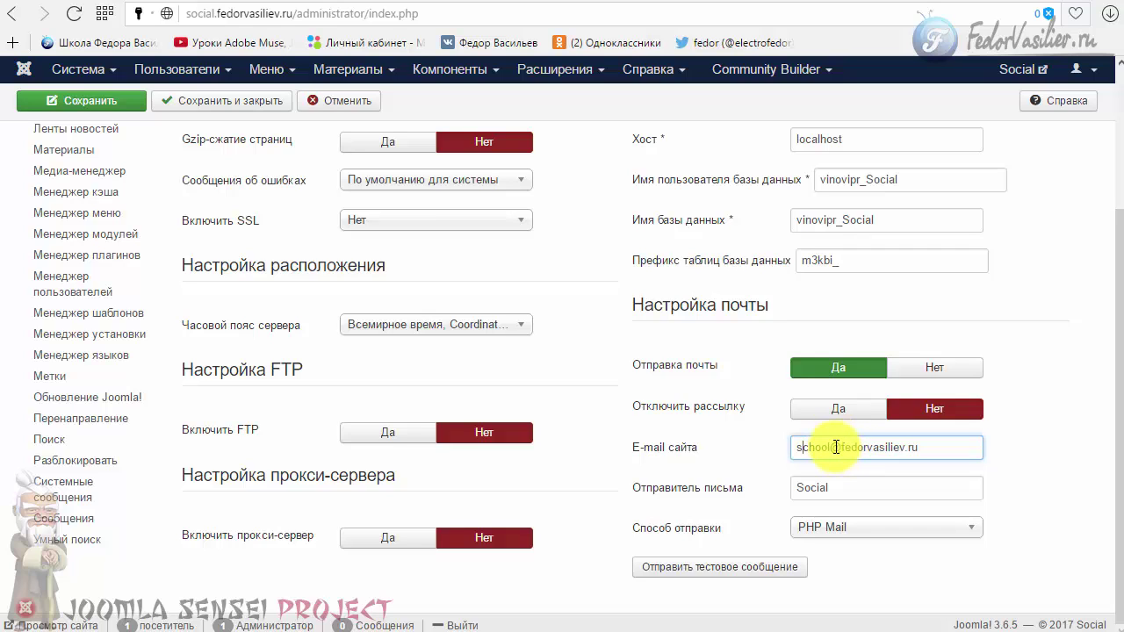
{"action": "left_click_drag", "start_coordinate": [833, 447], "coordinate": [771, 448]}
{"action": "left_click_drag", "start_coordinate": [841, 447], "coordinate": [964, 446]}
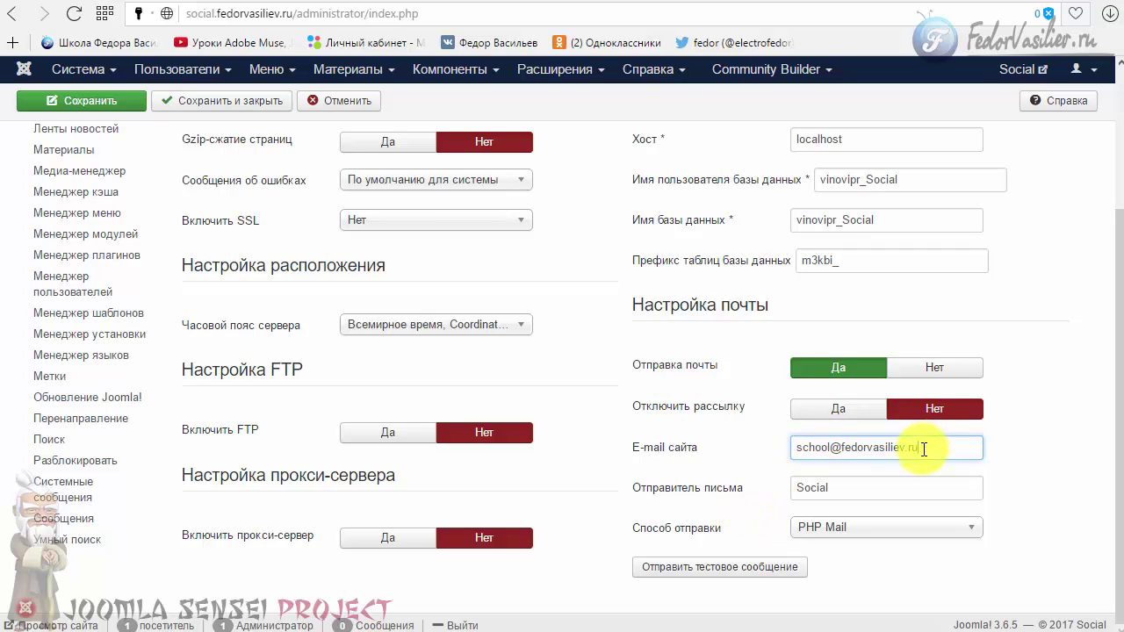
Step: Review the full address, mailbox part and domain part, in the site e-mail field of the mail settings
{"action": "left_click_drag", "start_coordinate": [925, 448], "coordinate": [841, 448]}
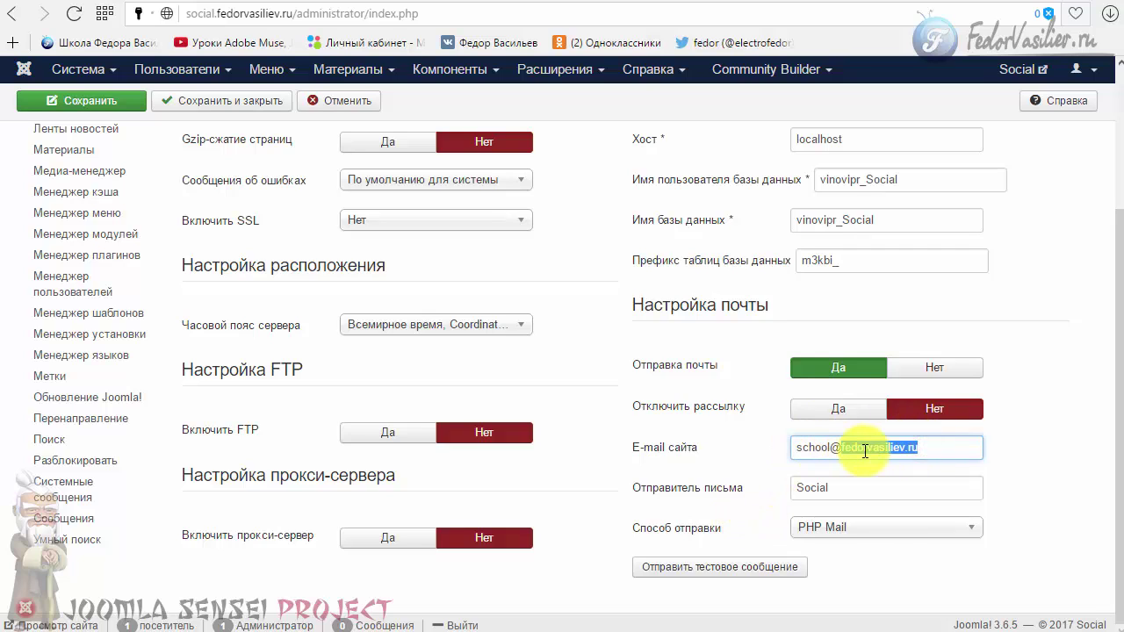
{"action": "left_click_drag", "start_coordinate": [934, 446], "coordinate": [728, 456]}
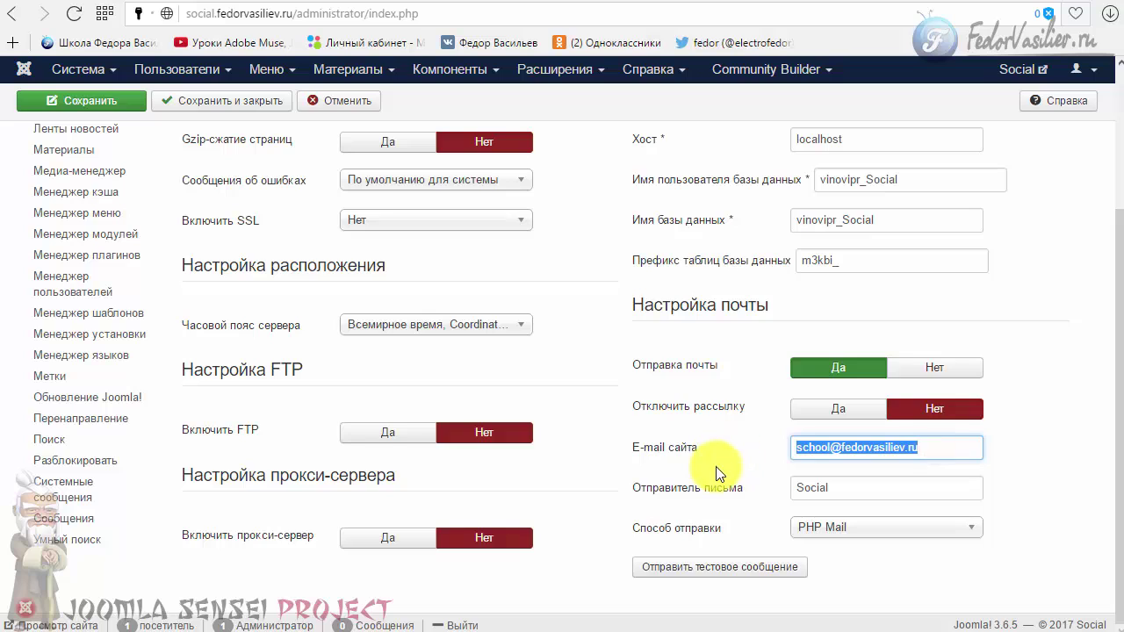
{"action": "left_click", "coordinate": [762, 444]}
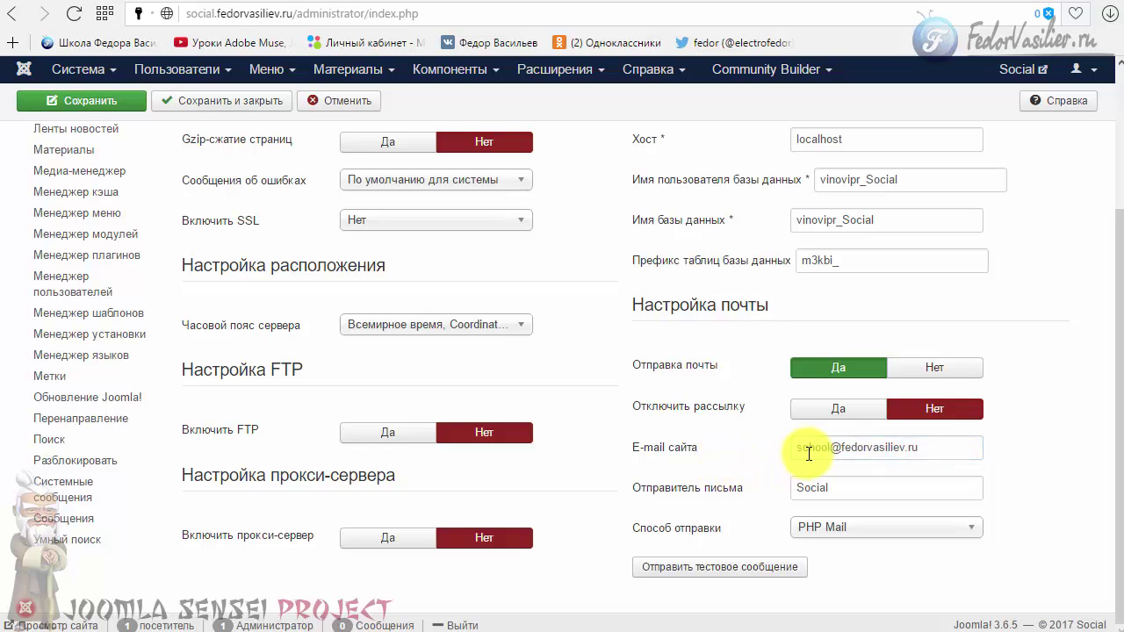
{"action": "left_click_drag", "start_coordinate": [794, 448], "coordinate": [841, 449]}
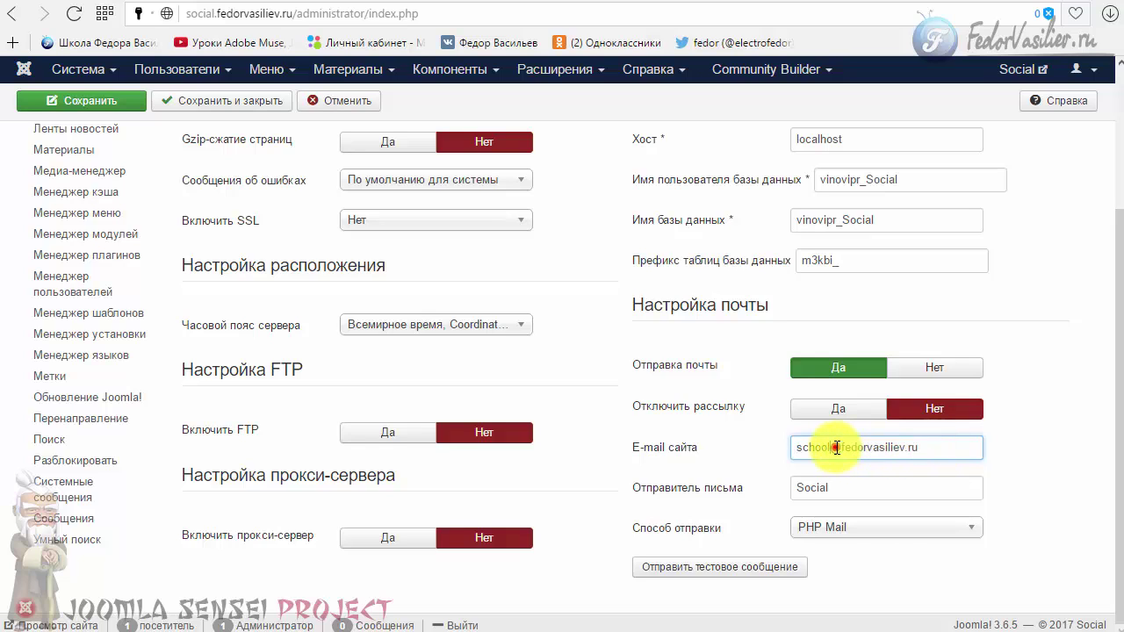
{"action": "left_click_drag", "start_coordinate": [922, 447], "coordinate": [746, 451]}
{"action": "left_click", "coordinate": [744, 450]}
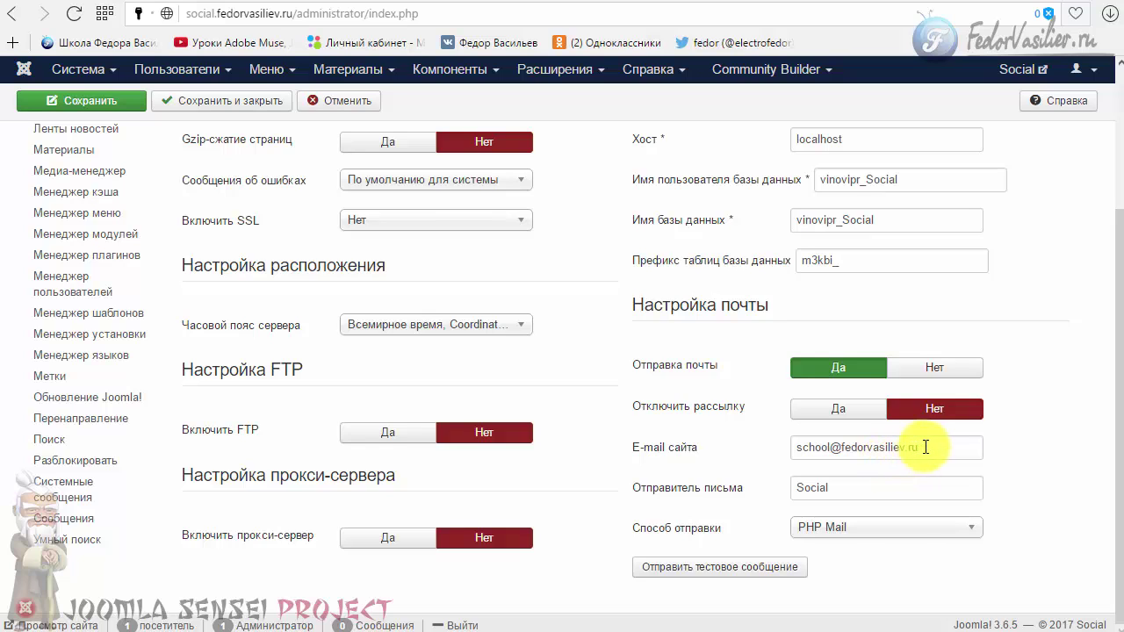
{"action": "left_click_drag", "start_coordinate": [925, 448], "coordinate": [735, 457]}
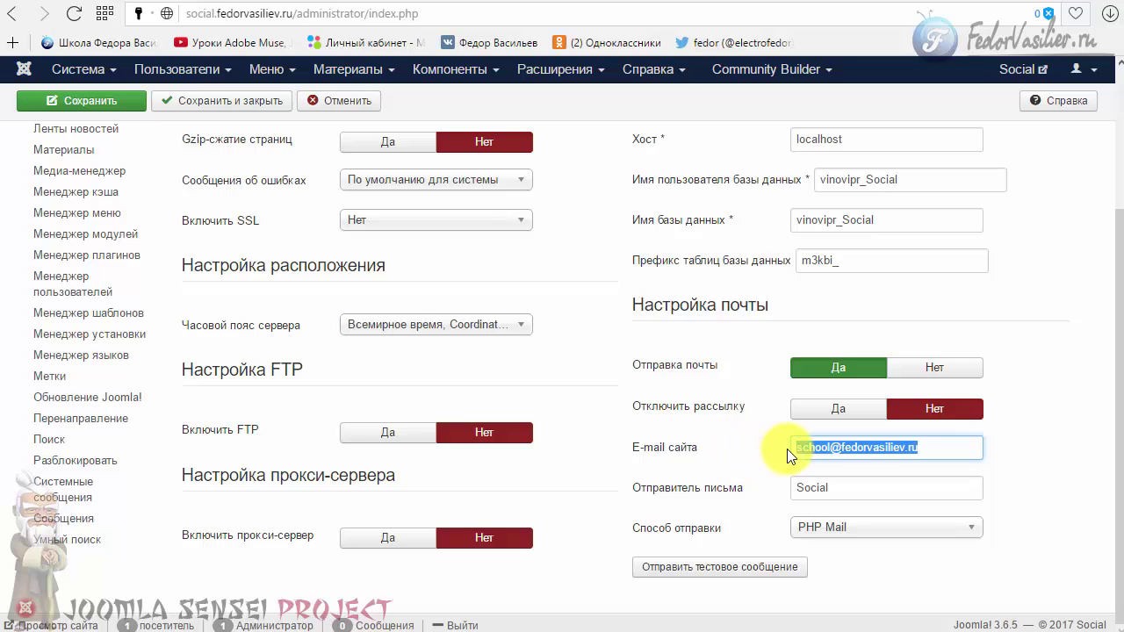
{"action": "left_click", "coordinate": [789, 449]}
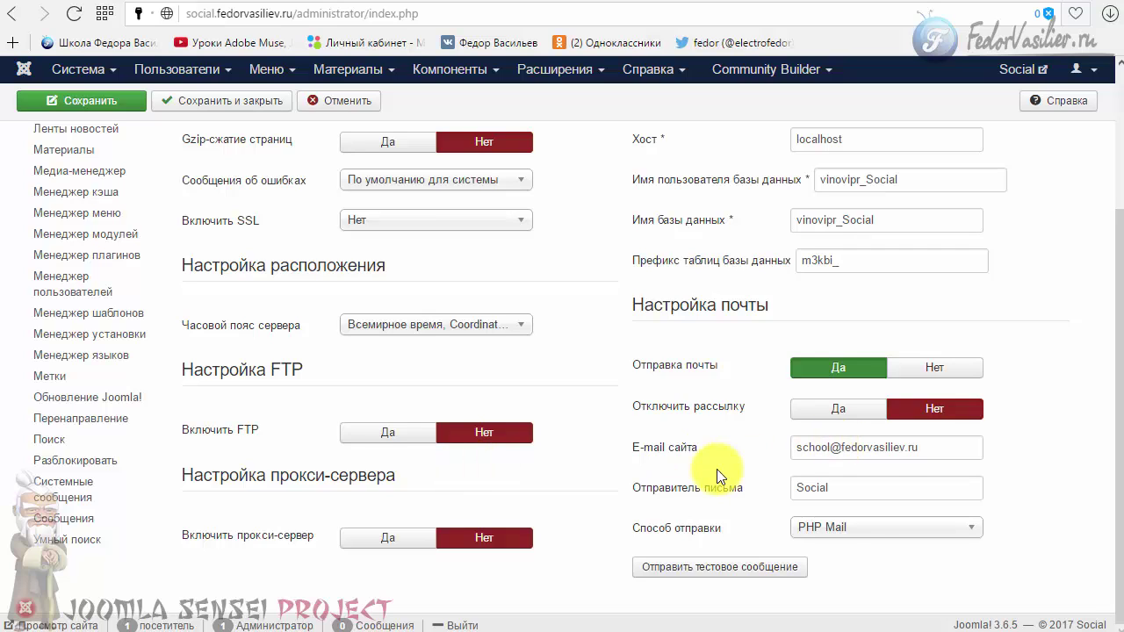
{"action": "left_click_drag", "start_coordinate": [924, 447], "coordinate": [823, 444]}
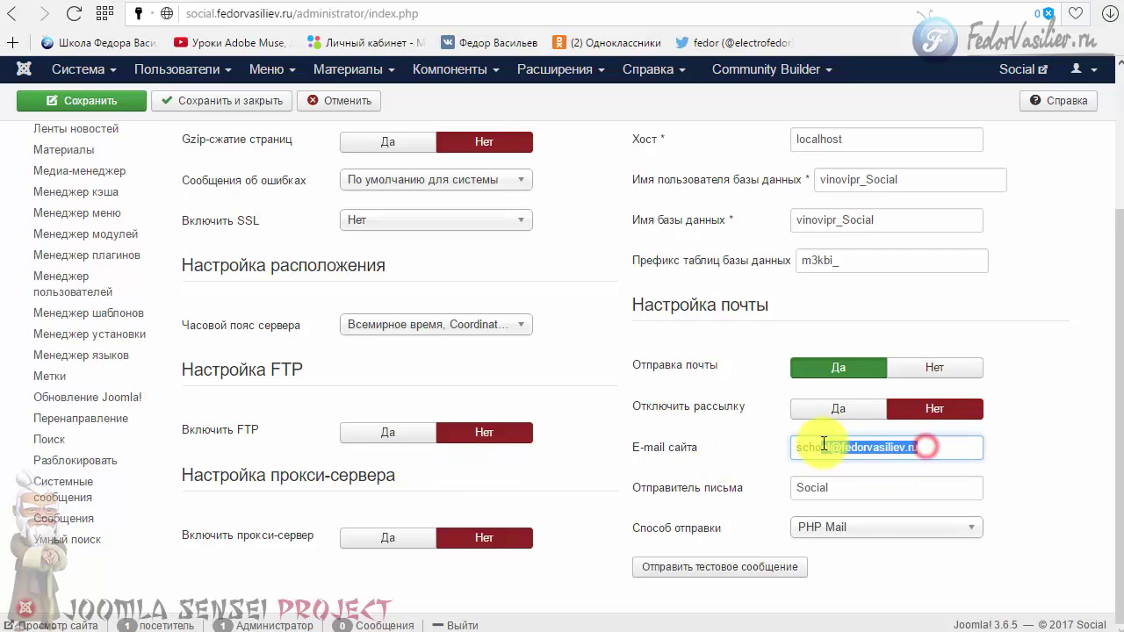
{"action": "left_click", "coordinate": [759, 445]}
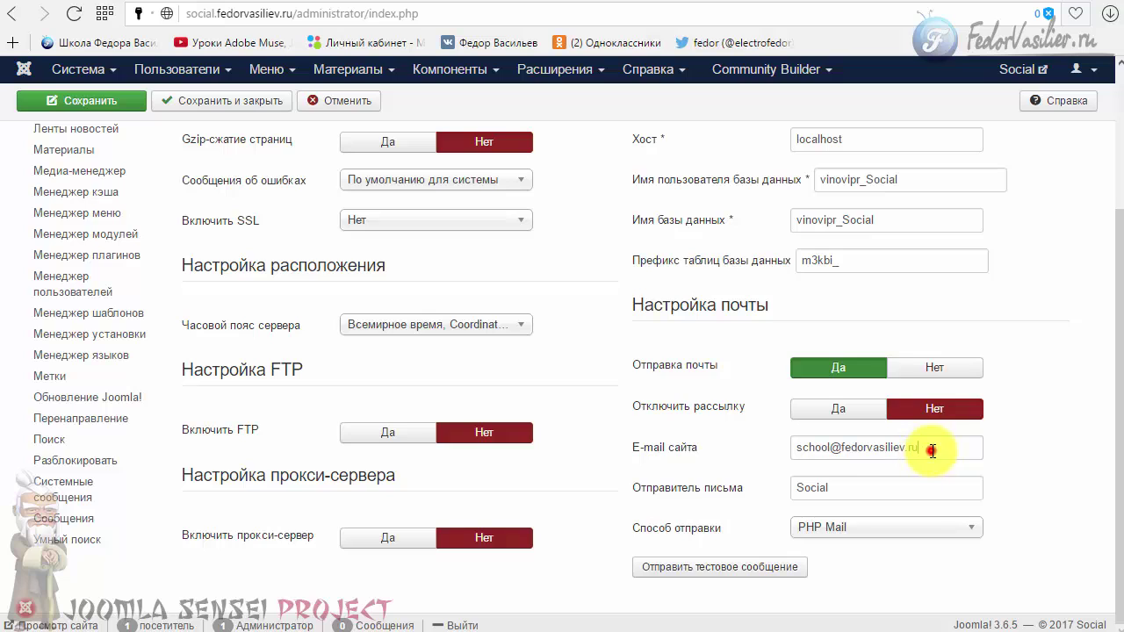
{"action": "left_click_drag", "start_coordinate": [933, 451], "coordinate": [788, 454]}
{"action": "left_click", "coordinate": [805, 449]}
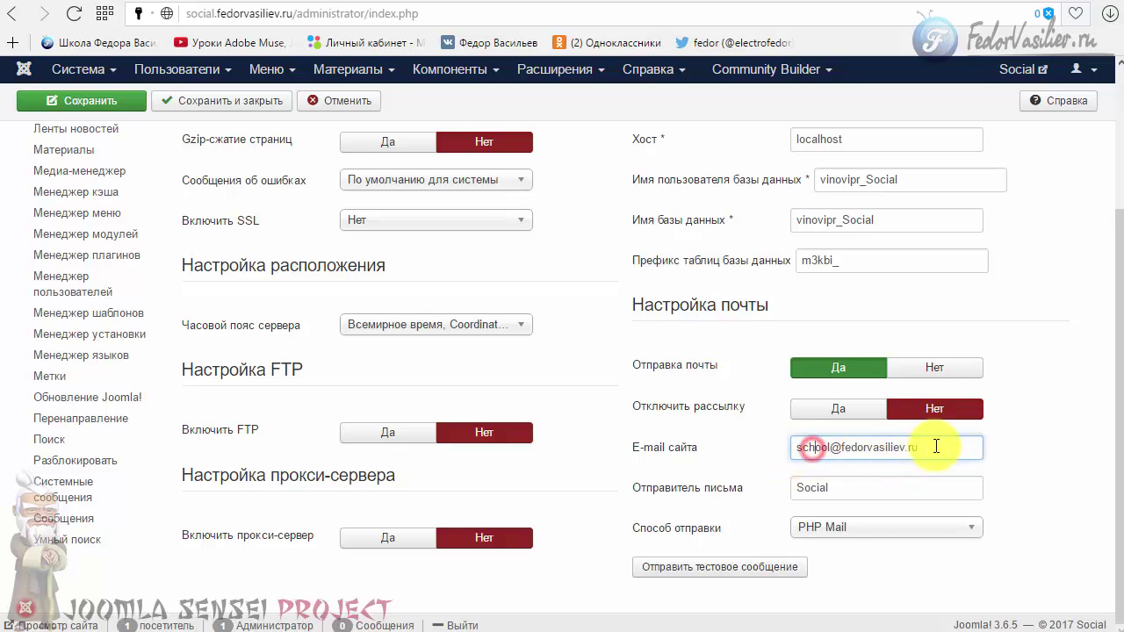
{"action": "left_click_drag", "start_coordinate": [931, 449], "coordinate": [728, 449]}
{"action": "left_click", "coordinate": [741, 451]}
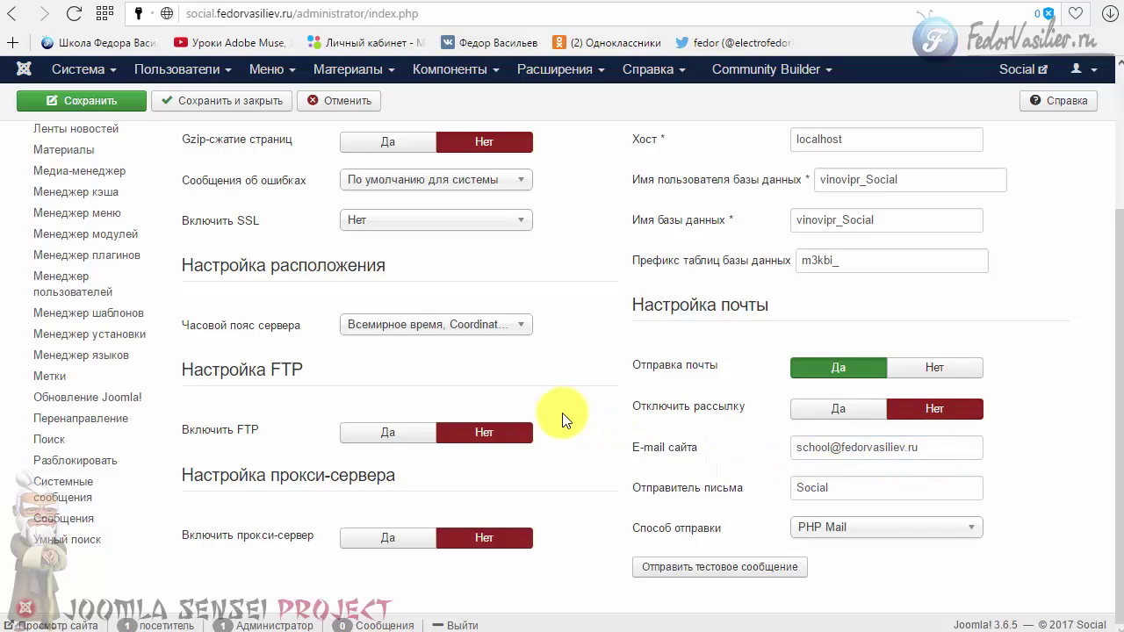
{"action": "left_click_drag", "start_coordinate": [948, 449], "coordinate": [717, 442]}
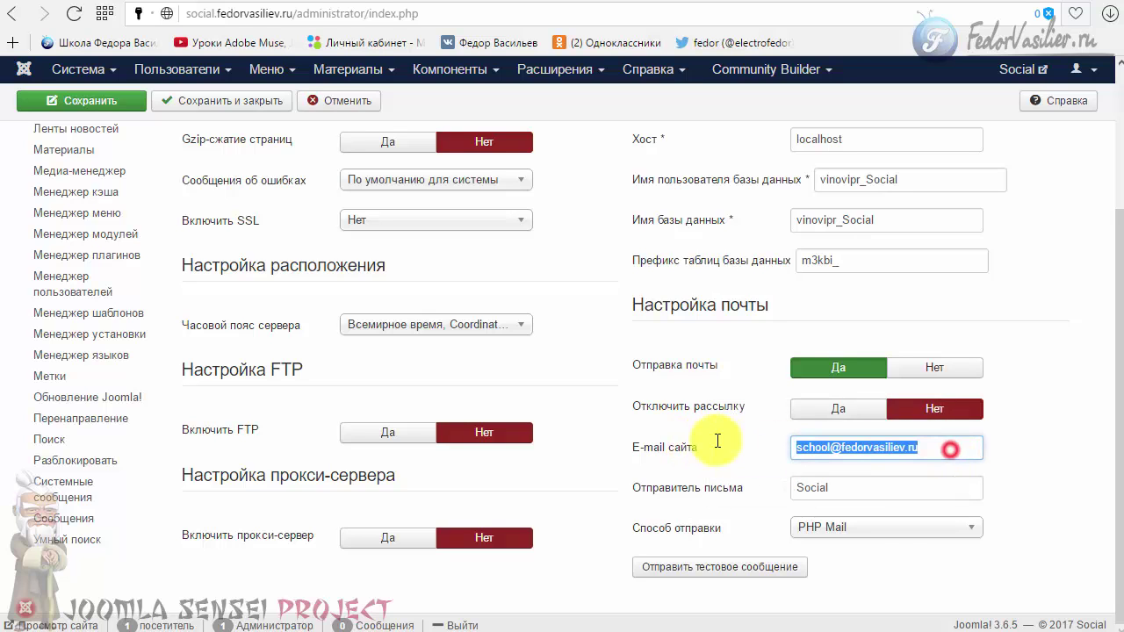
Step: Close the global configuration without saving and open the registration settings of the Community Builder configuration
{"action": "scroll", "coordinate": [716, 439], "scroll_direction": "up", "scroll_amount": 3}
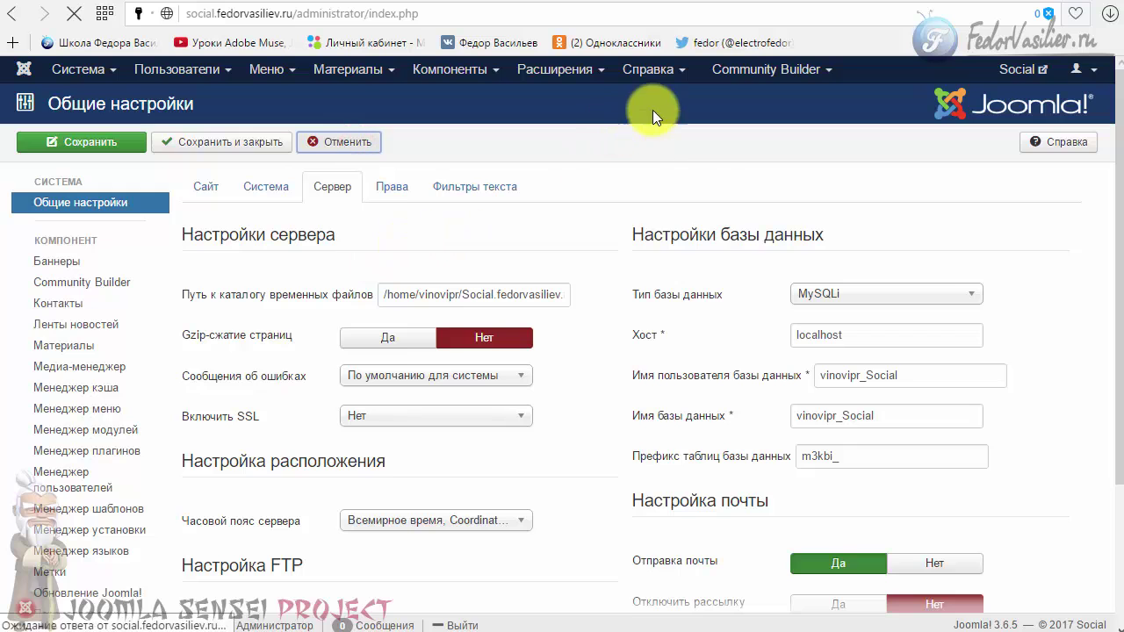
{"action": "left_click", "coordinate": [751, 71]}
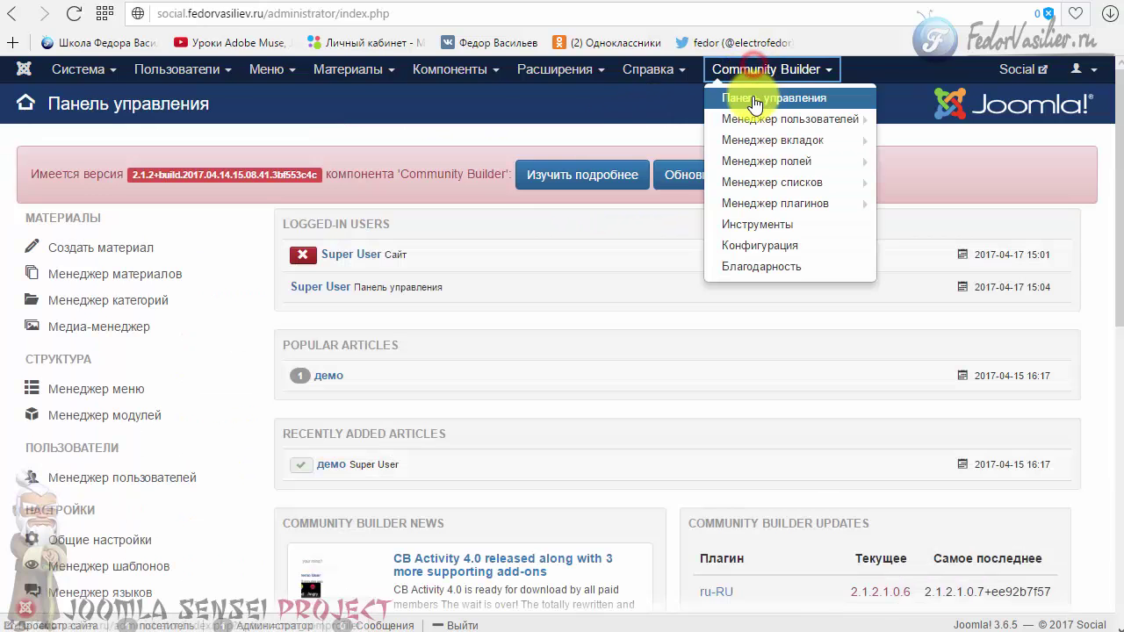
{"action": "left_click", "coordinate": [753, 96]}
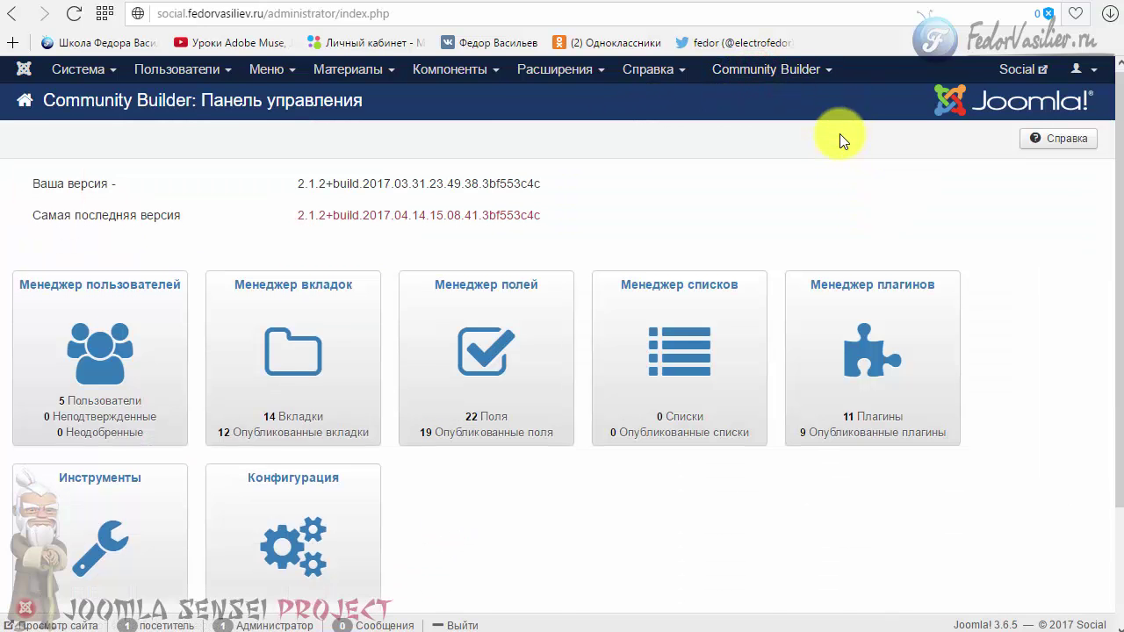
{"action": "scroll", "coordinate": [840, 137], "scroll_direction": "down", "scroll_amount": 1}
{"action": "scroll", "coordinate": [825, 176], "scroll_direction": "up", "scroll_amount": 1}
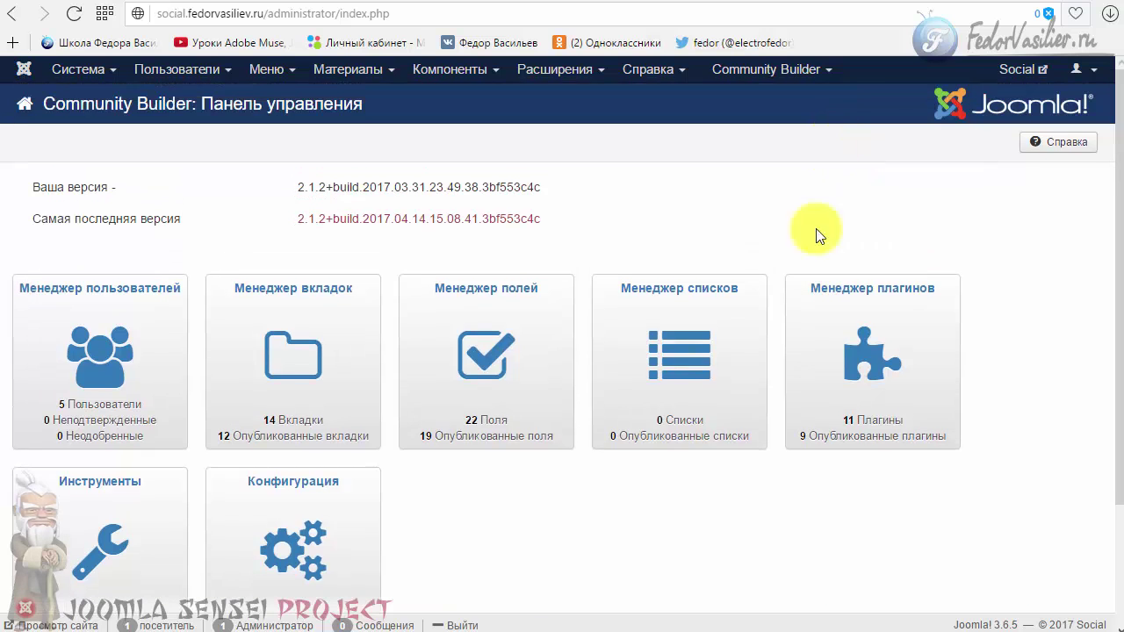
{"action": "left_click", "coordinate": [294, 539]}
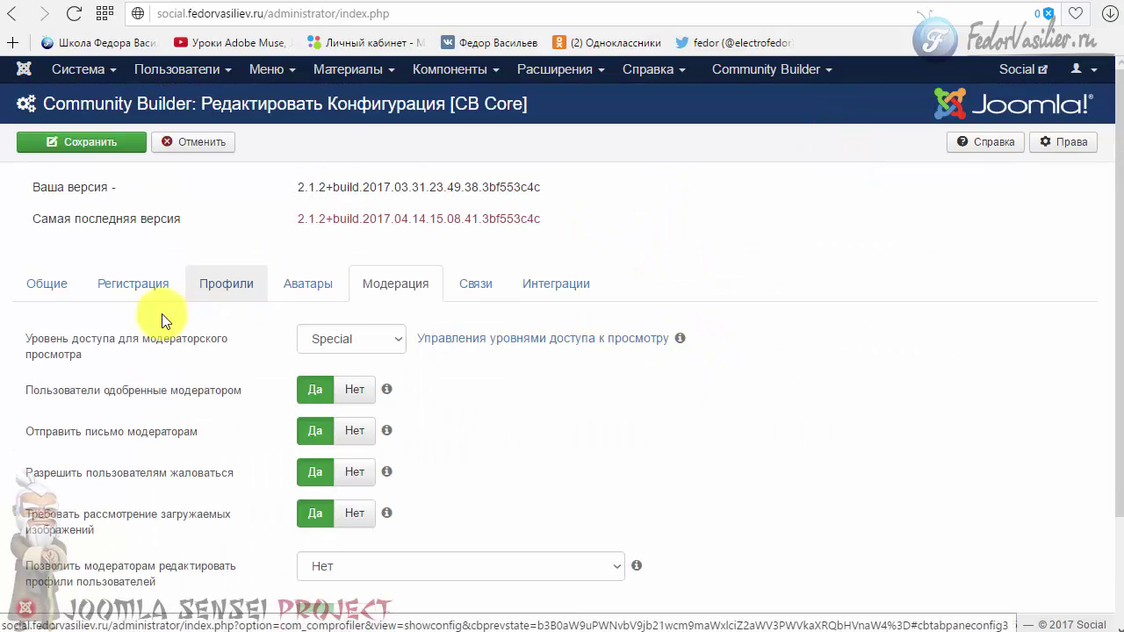
{"action": "left_click", "coordinate": [137, 290]}
Step: Examine the registration e-mail's sender and reply-to address fields and the subject and text of the pending-approval e-mail
{"action": "scroll", "coordinate": [136, 281], "scroll_direction": "down", "scroll_amount": 5}
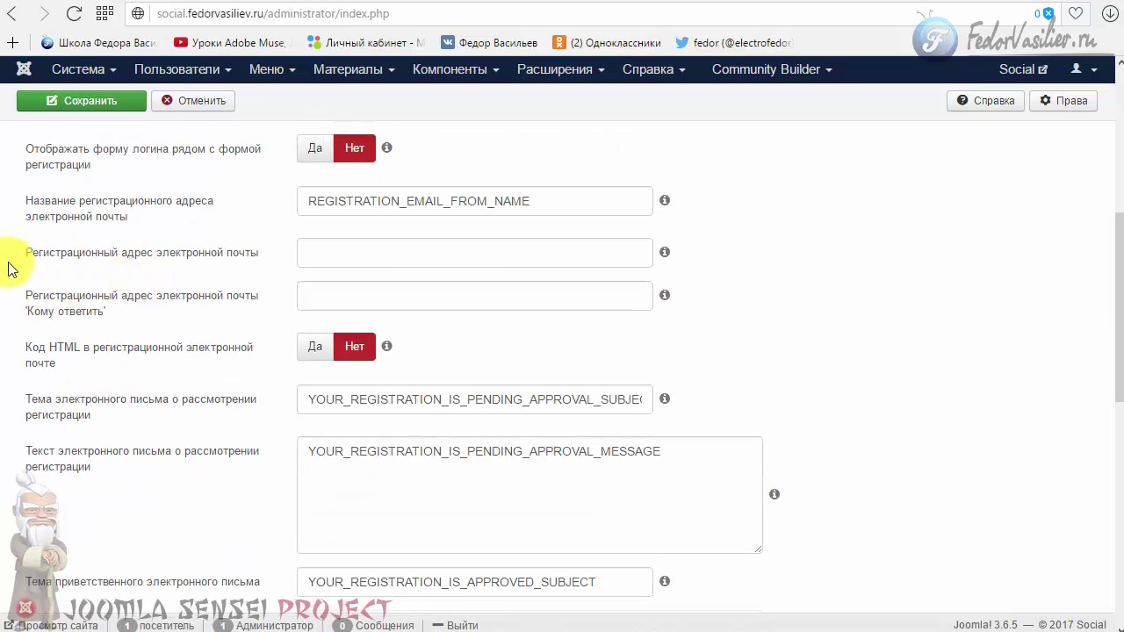
{"action": "left_click", "coordinate": [334, 254]}
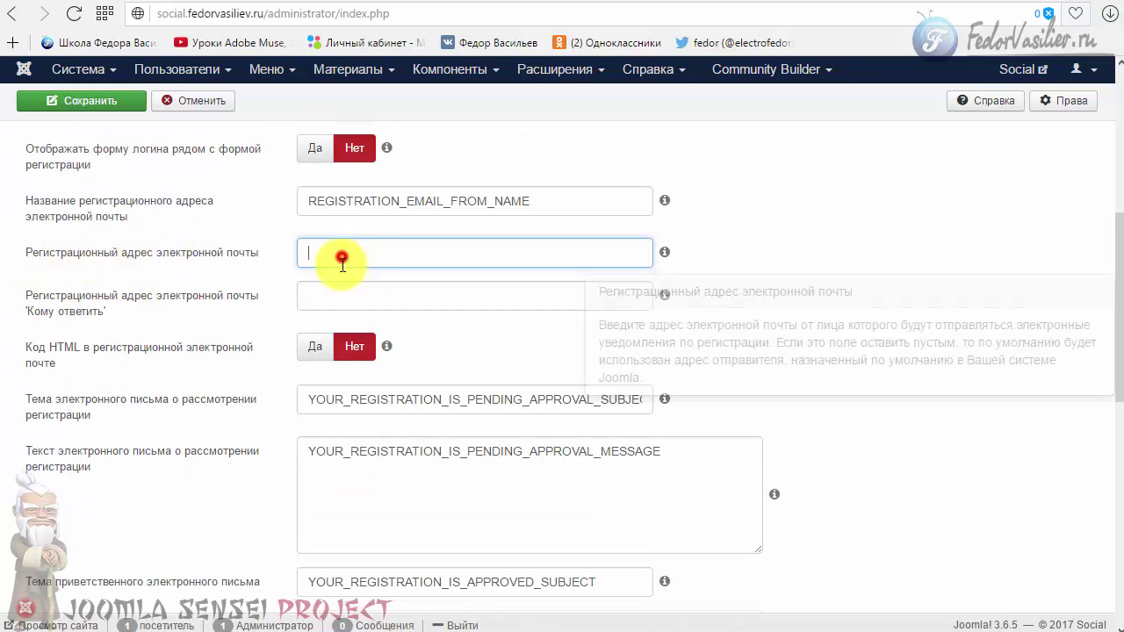
{"action": "left_click", "coordinate": [347, 305]}
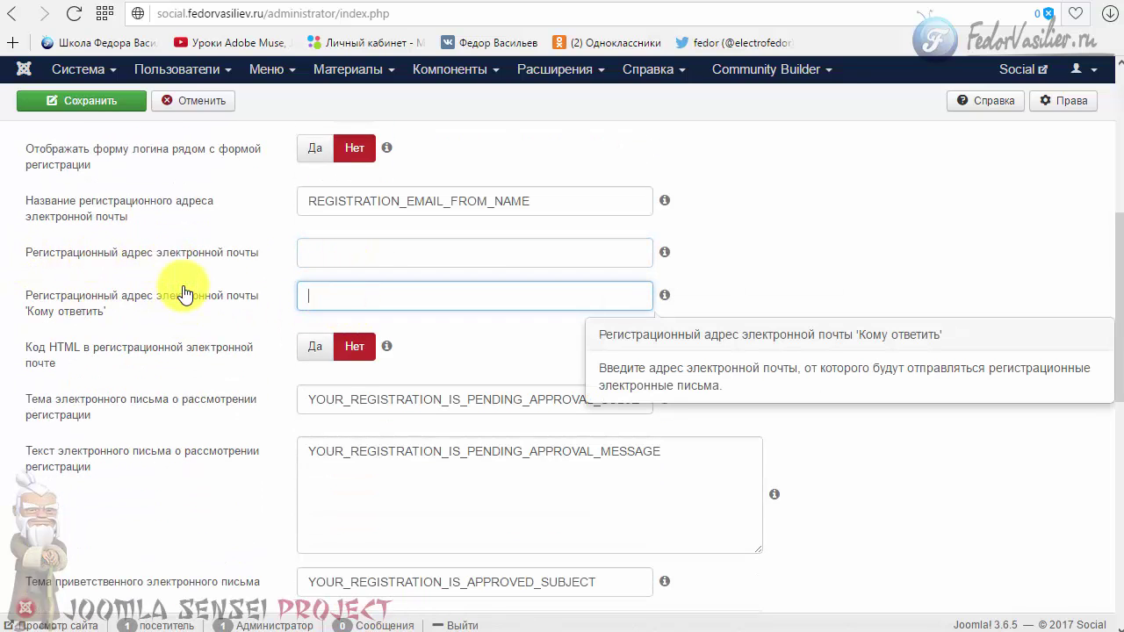
{"action": "scroll", "coordinate": [132, 351], "scroll_direction": "up", "scroll_amount": 2}
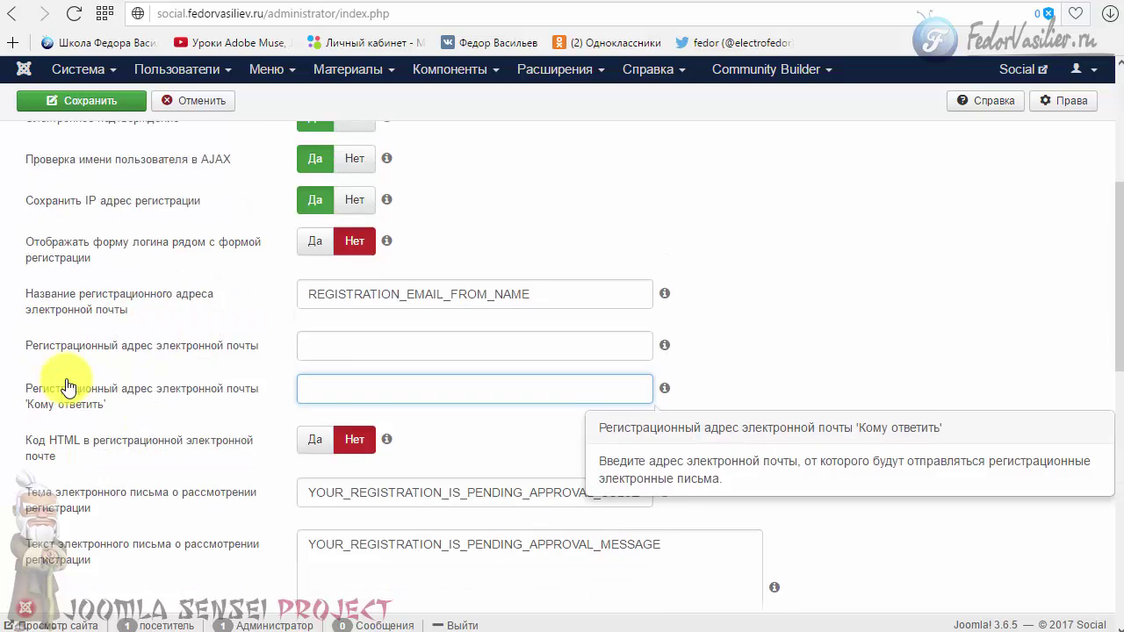
{"action": "left_click_drag", "start_coordinate": [556, 375], "coordinate": [749, 314]}
{"action": "scroll", "coordinate": [258, 376], "scroll_direction": "down", "scroll_amount": 3}
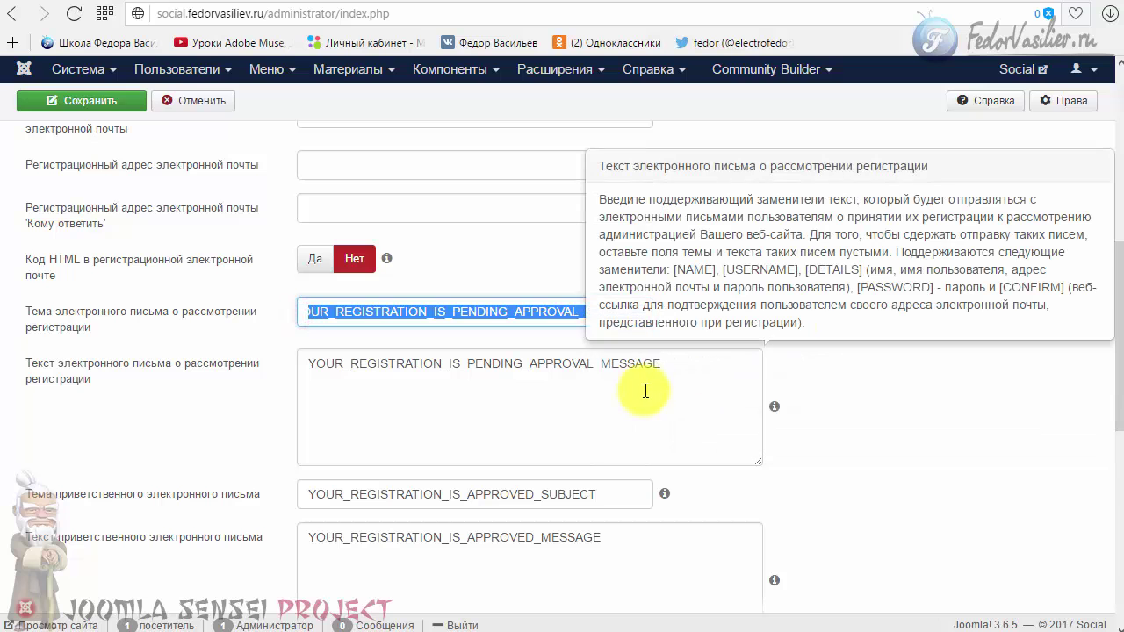
{"action": "left_click_drag", "start_coordinate": [676, 360], "coordinate": [189, 333]}
{"action": "scroll", "coordinate": [193, 332], "scroll_direction": "down", "scroll_amount": 2}
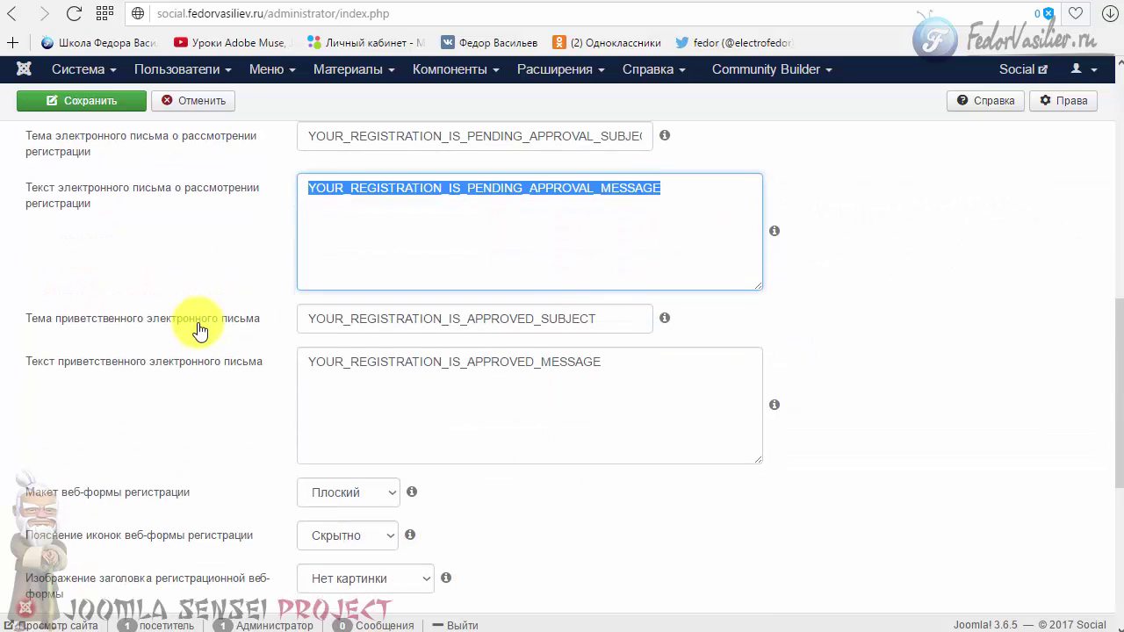
Step: Examine the subject and text fields of the welcome e-mail in the registration settings
{"action": "left_click", "coordinate": [299, 320]}
{"action": "left_click_drag", "start_coordinate": [363, 312], "coordinate": [594, 316]}
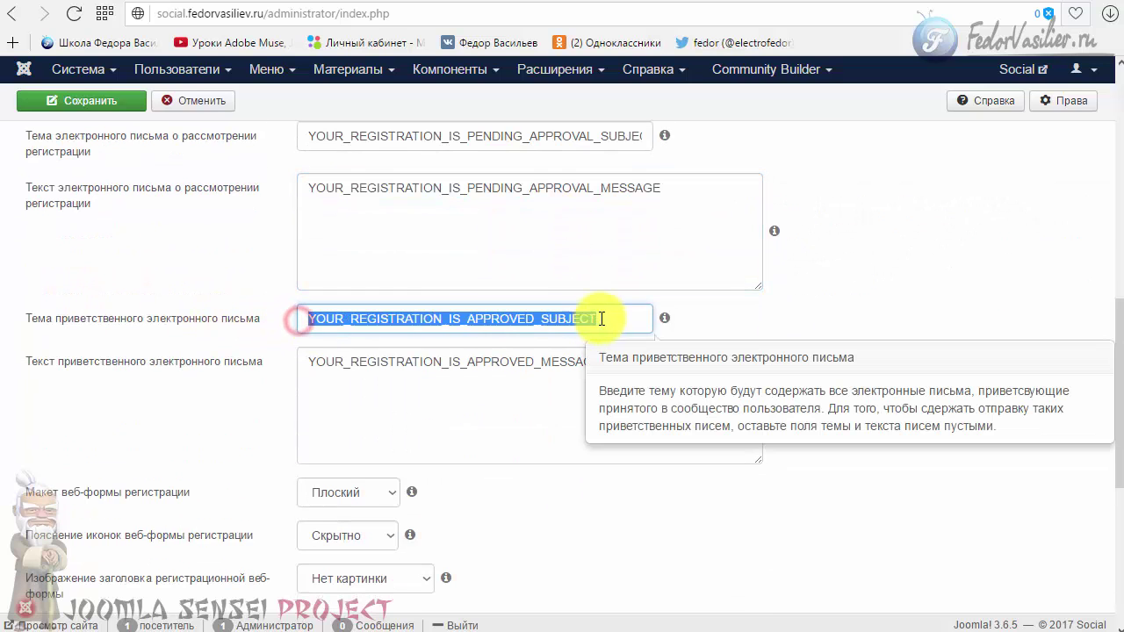
{"action": "left_click", "coordinate": [648, 361]}
{"action": "left_click_drag", "start_coordinate": [648, 361], "coordinate": [276, 359]}
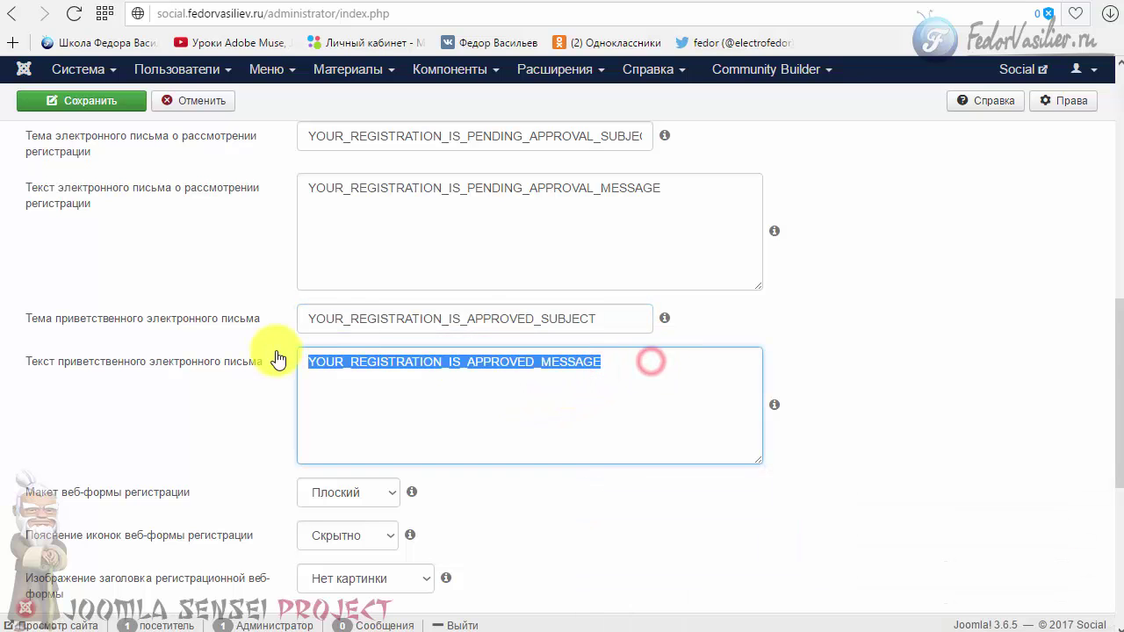
{"action": "scroll", "coordinate": [556, 379], "scroll_direction": "down", "scroll_amount": 3}
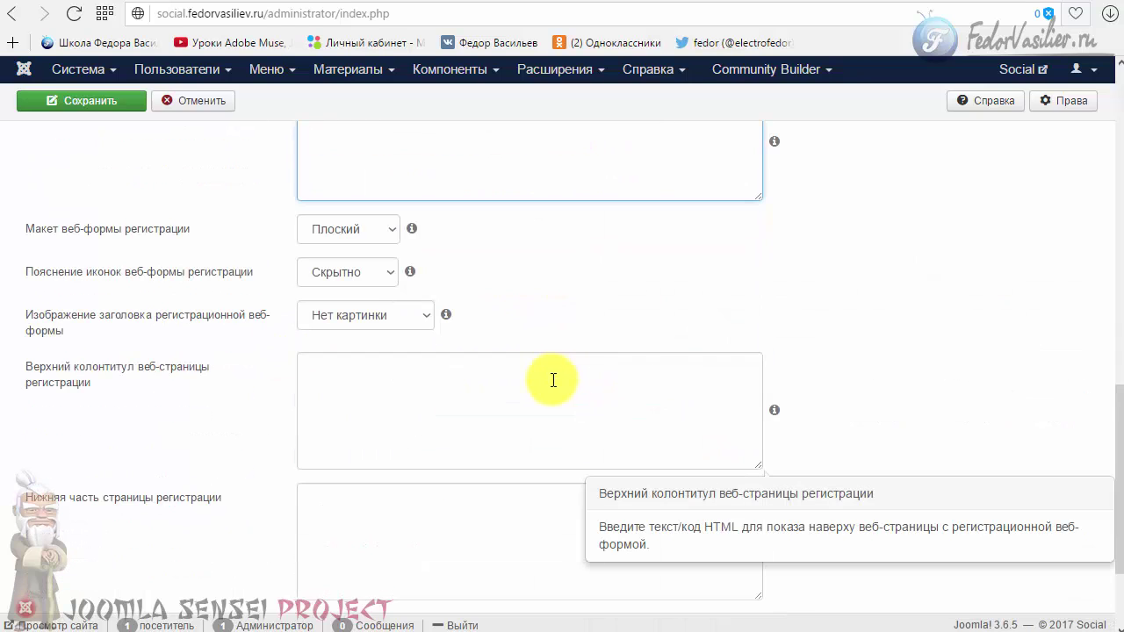
{"action": "scroll", "coordinate": [553, 379], "scroll_direction": "down", "scroll_amount": 2}
{"action": "key", "text": "ctrl+z"}
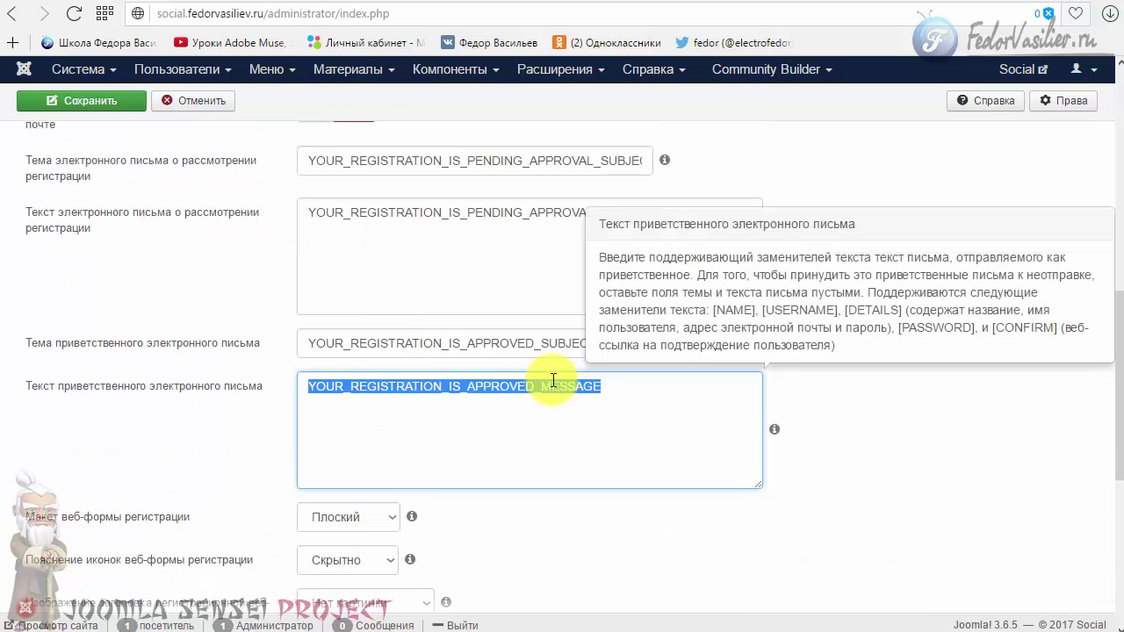
{"action": "left_click", "coordinate": [652, 419]}
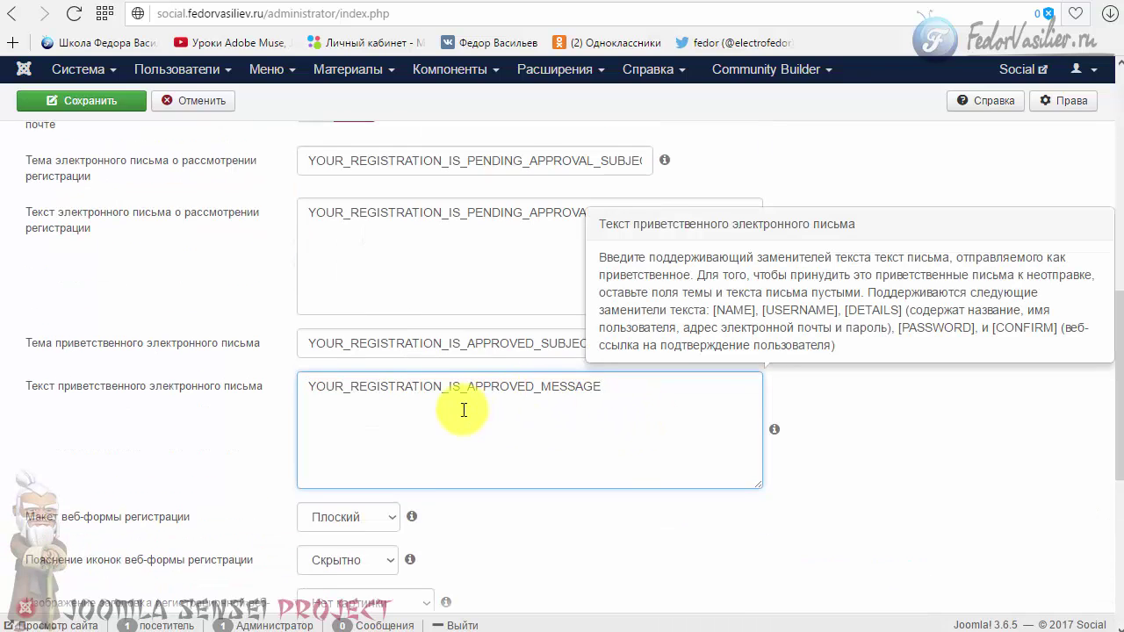
{"action": "left_click_drag", "start_coordinate": [672, 384], "coordinate": [389, 366]}
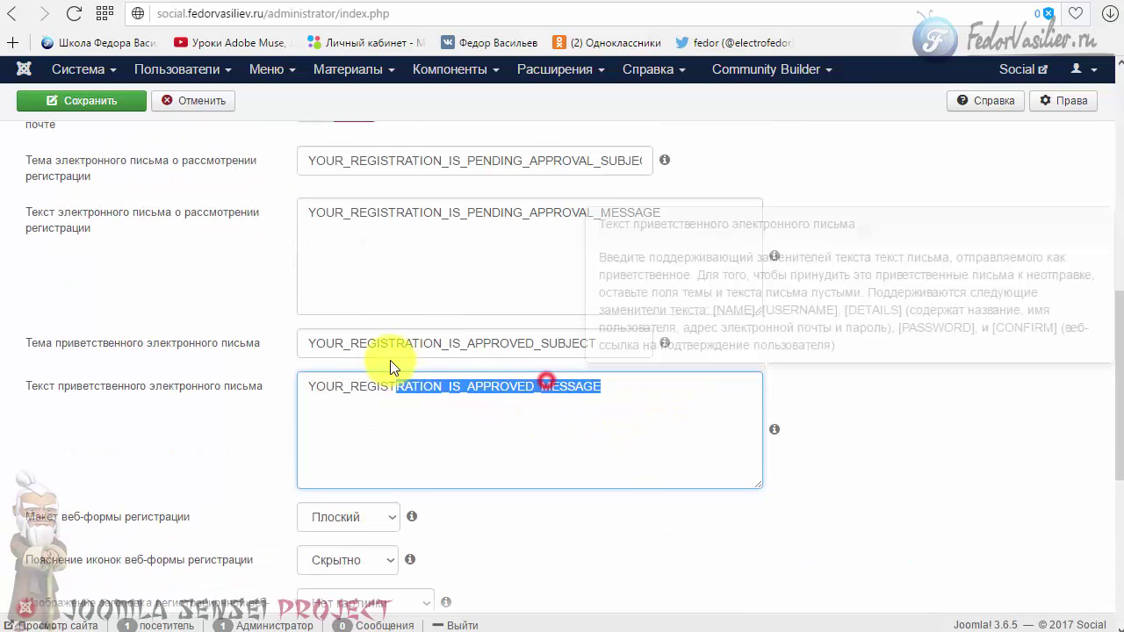
{"action": "left_click_drag", "start_coordinate": [448, 344], "coordinate": [213, 334]}
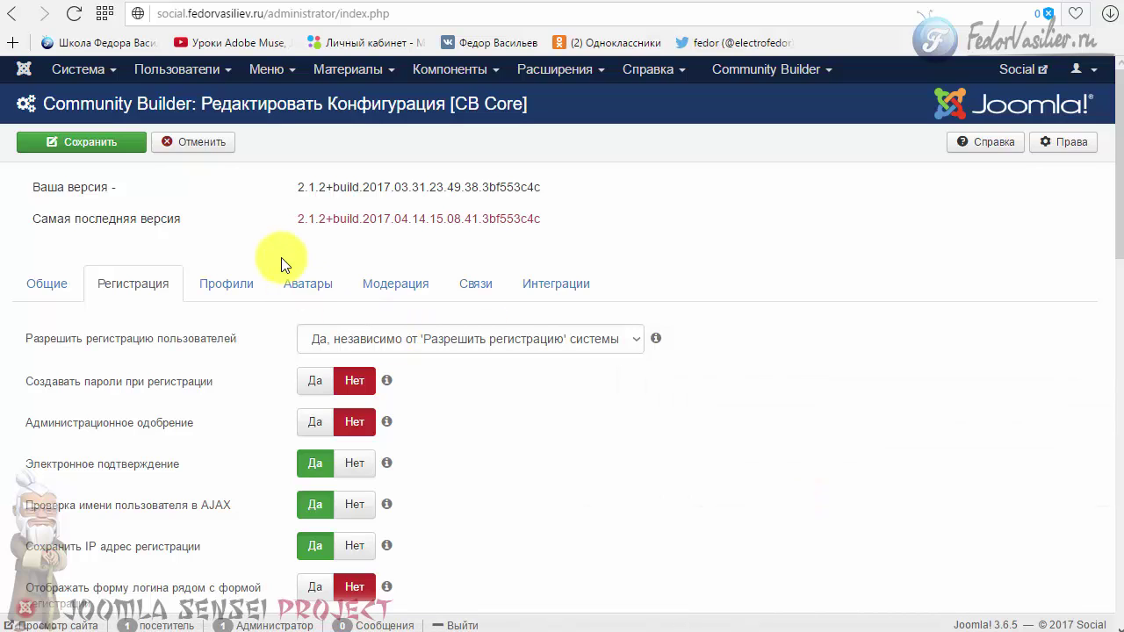
Step: Leave the configuration without saving and open the Super User account from Community Builder's user manager for editing
{"action": "left_click", "coordinate": [188, 142]}
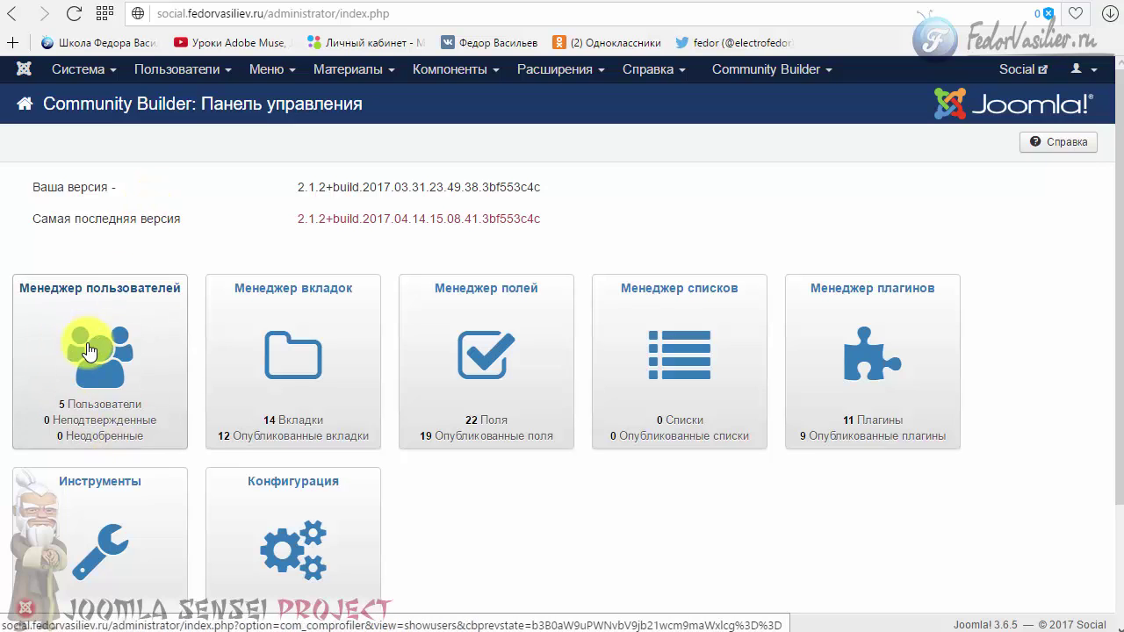
{"action": "left_click", "coordinate": [72, 354]}
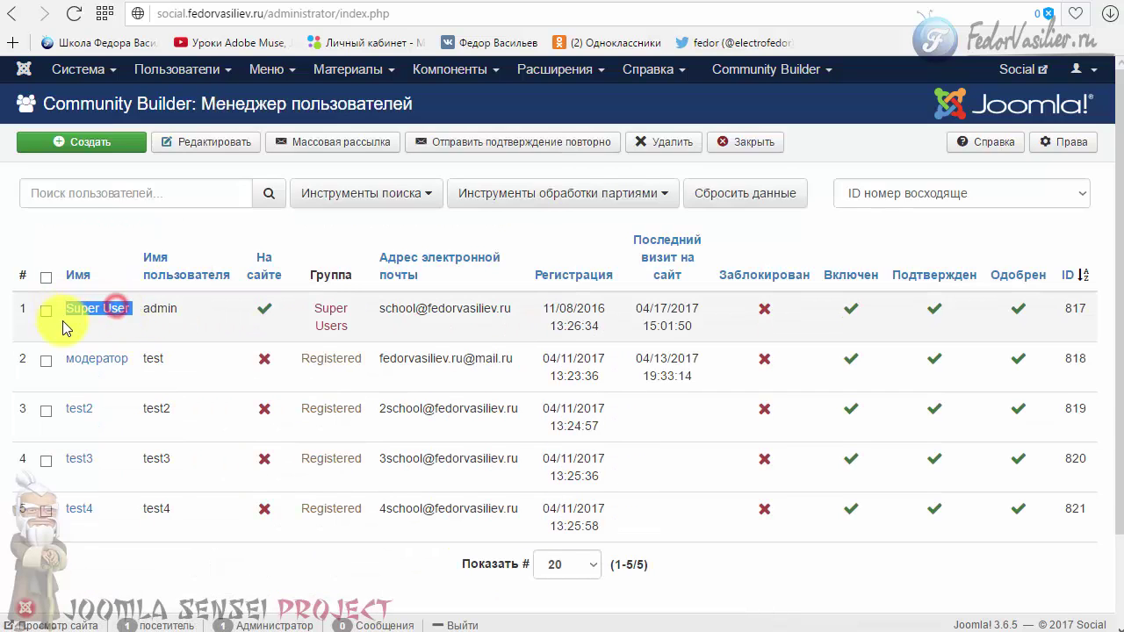
{"action": "left_click", "coordinate": [78, 315]}
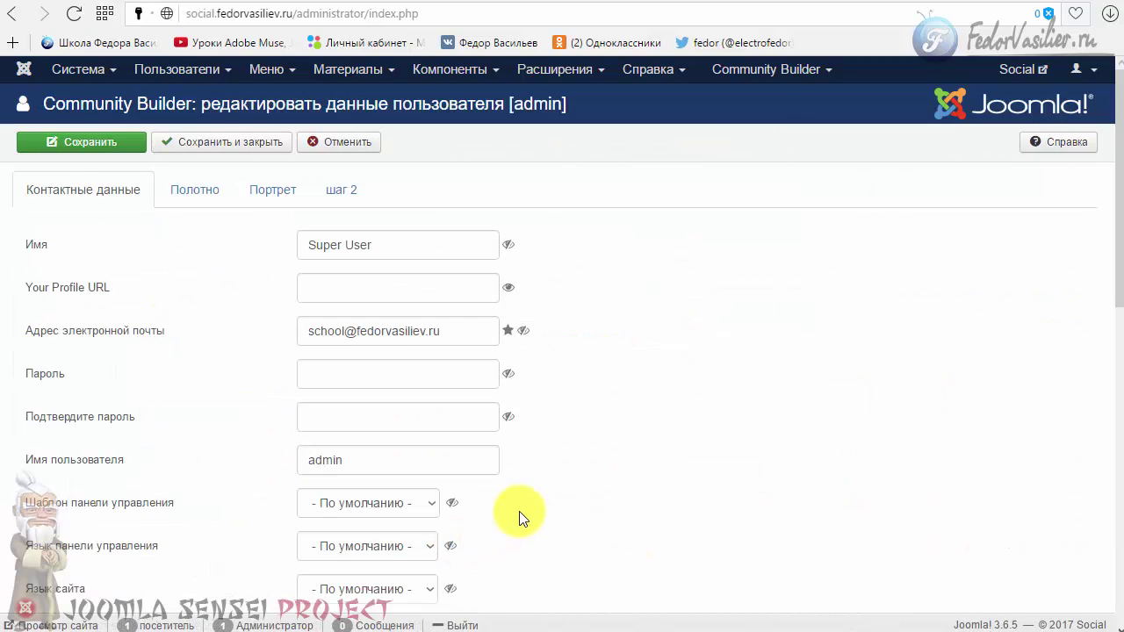
Step: Check the option for receiving moderator e-mails in the Super User account
{"action": "scroll", "coordinate": [673, 409], "scroll_direction": "down", "scroll_amount": 5}
{"action": "scroll", "coordinate": [673, 400], "scroll_direction": "down", "scroll_amount": 2}
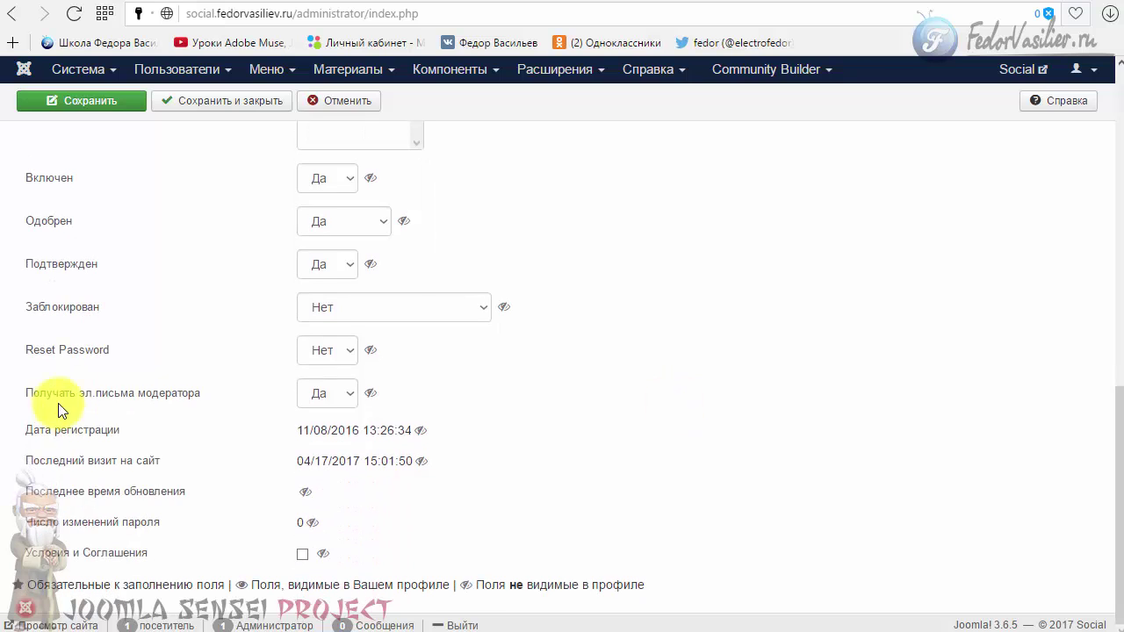
{"action": "double_click", "coordinate": [227, 392]}
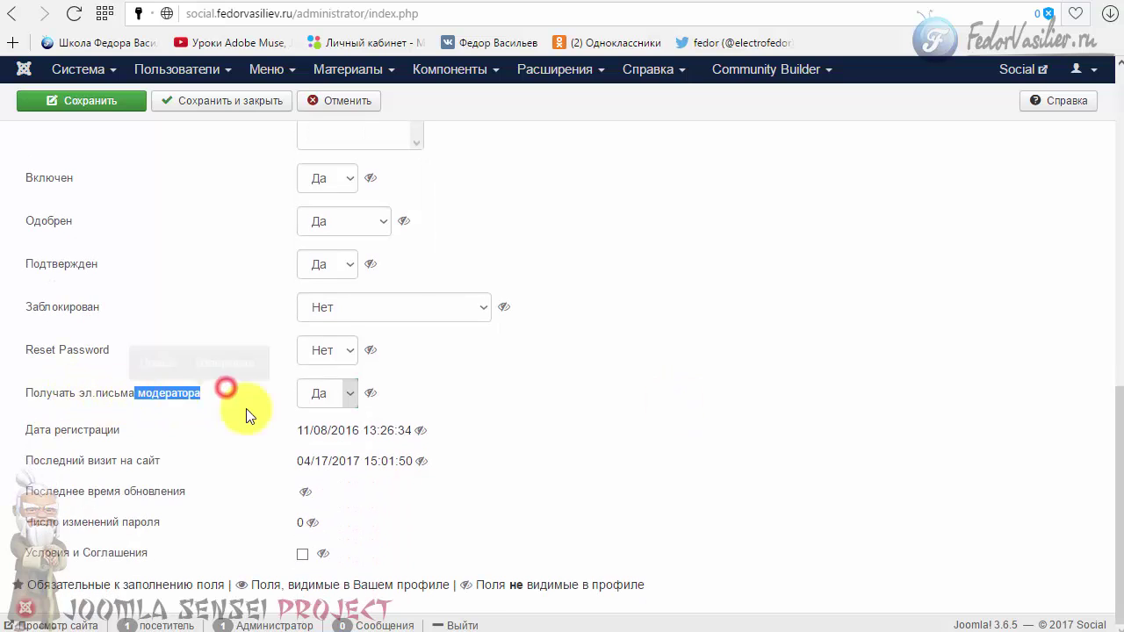
Step: Set the Super User's option for receiving moderator e-mails to Нет, then save and close the account
{"action": "left_click", "coordinate": [343, 399]}
{"action": "left_click", "coordinate": [331, 416]}
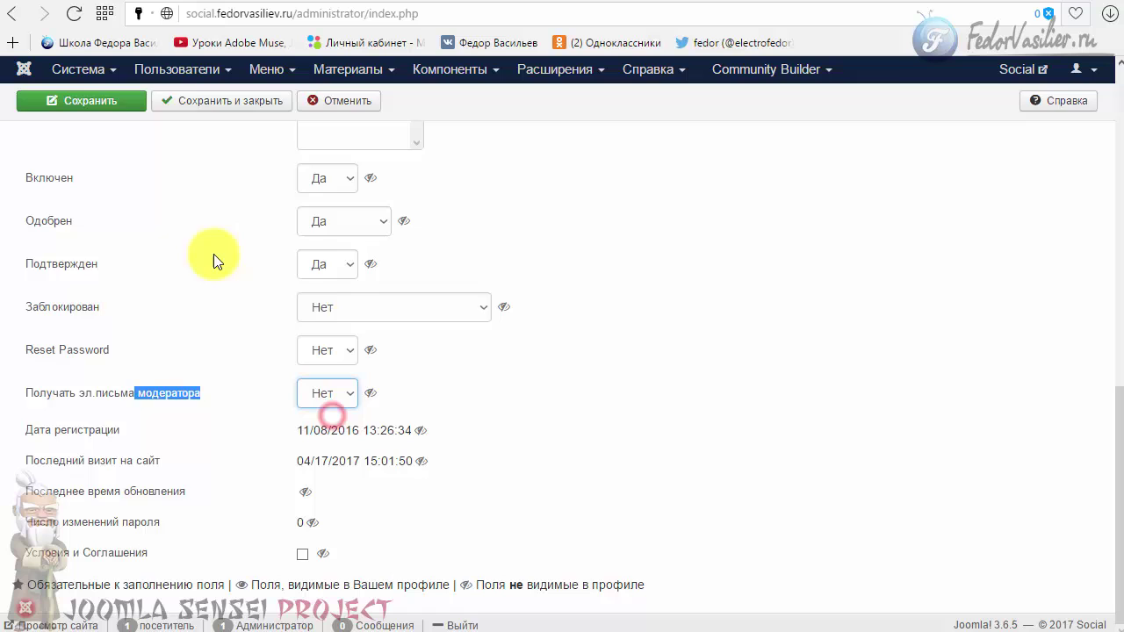
{"action": "left_click", "coordinate": [178, 101]}
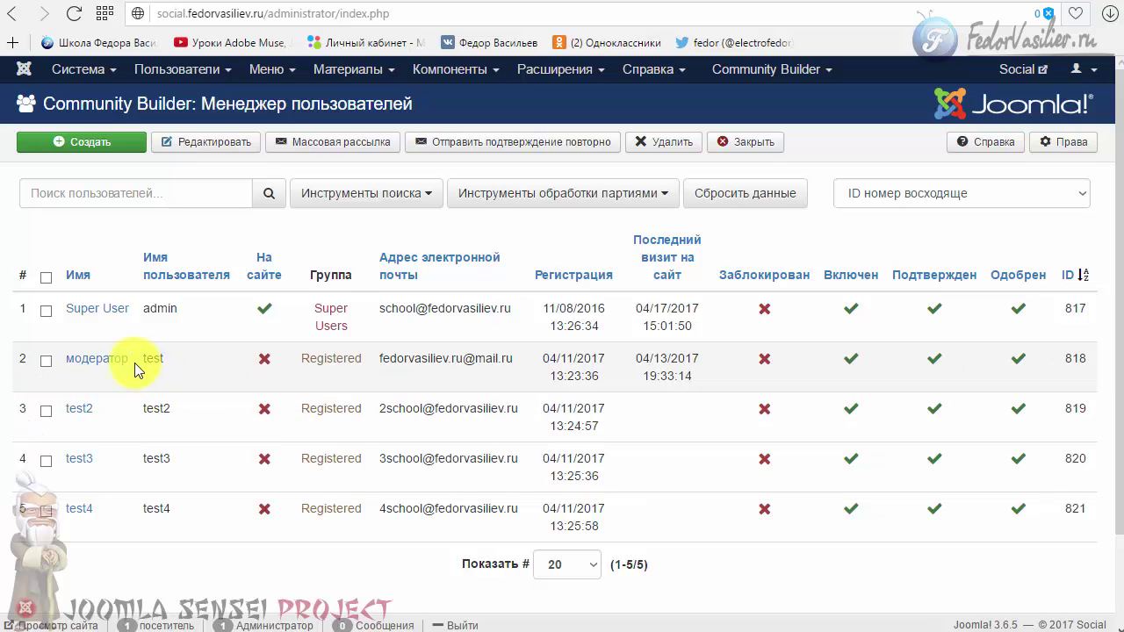
Step: Check the name, username and e-mail address of the модератор account in the user list
{"action": "left_click_drag", "start_coordinate": [65, 359], "coordinate": [137, 360]}
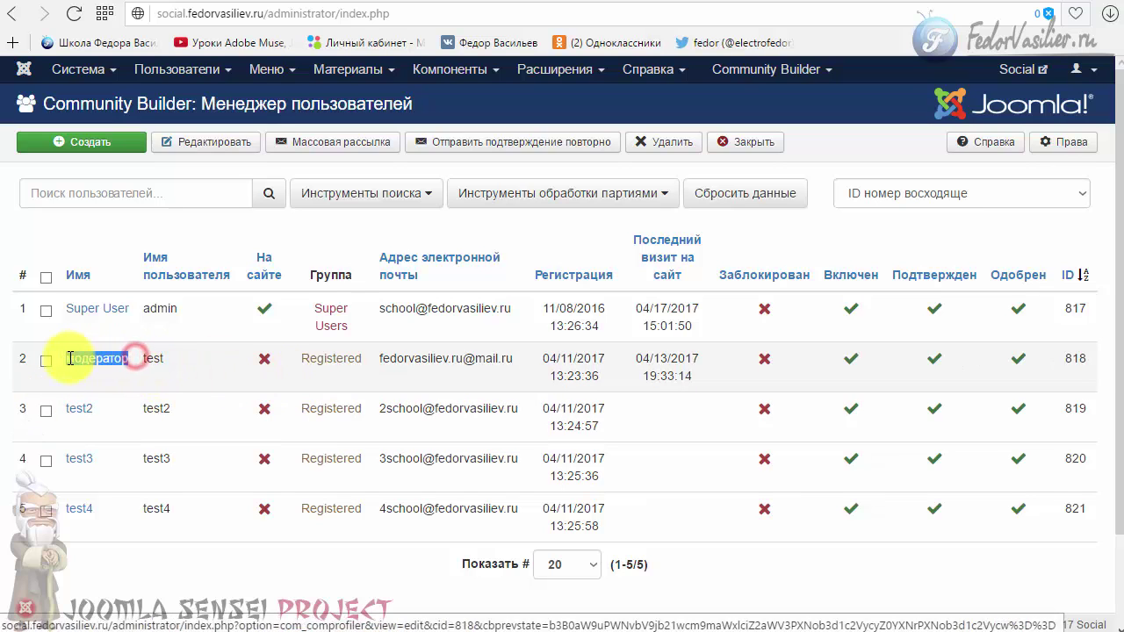
{"action": "left_click", "coordinate": [178, 378]}
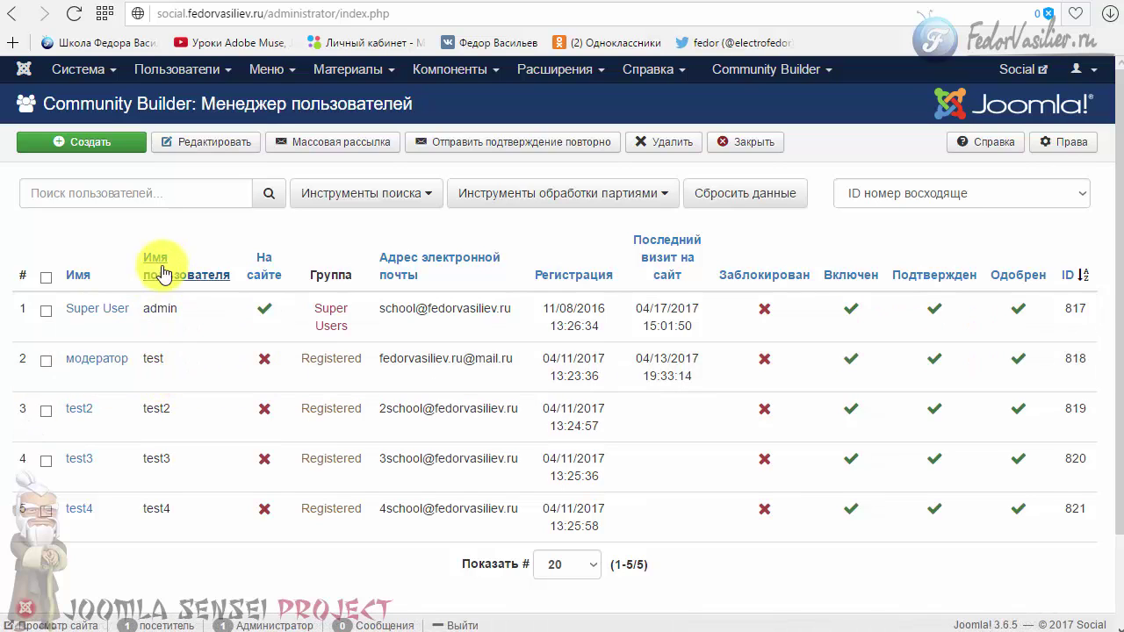
{"action": "double_click", "coordinate": [168, 356]}
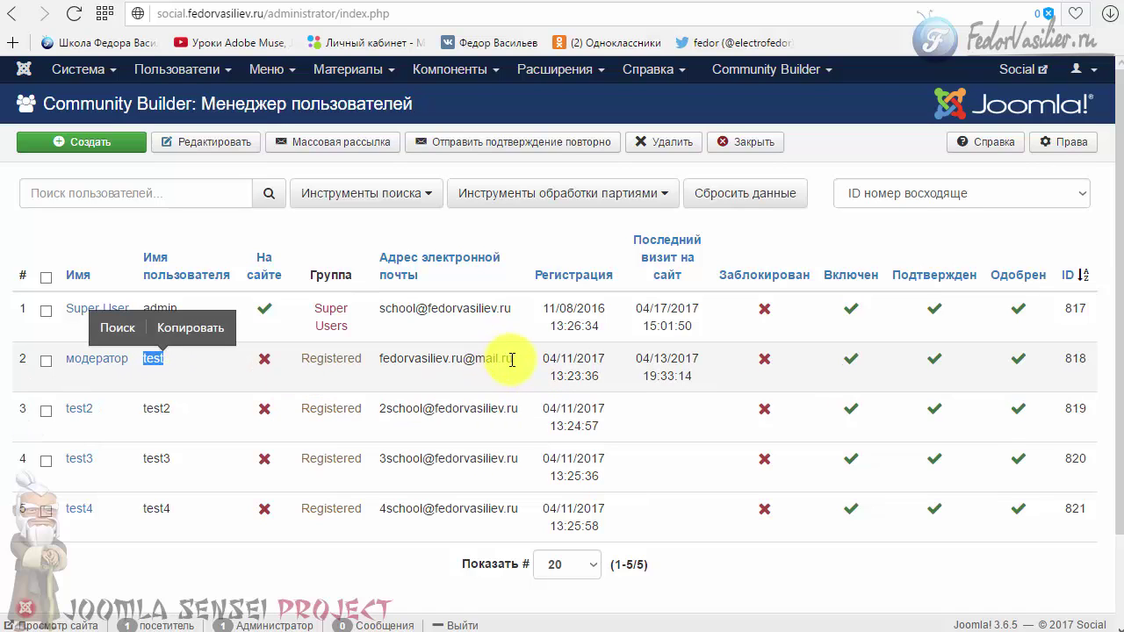
{"action": "left_click_drag", "start_coordinate": [520, 363], "coordinate": [378, 360]}
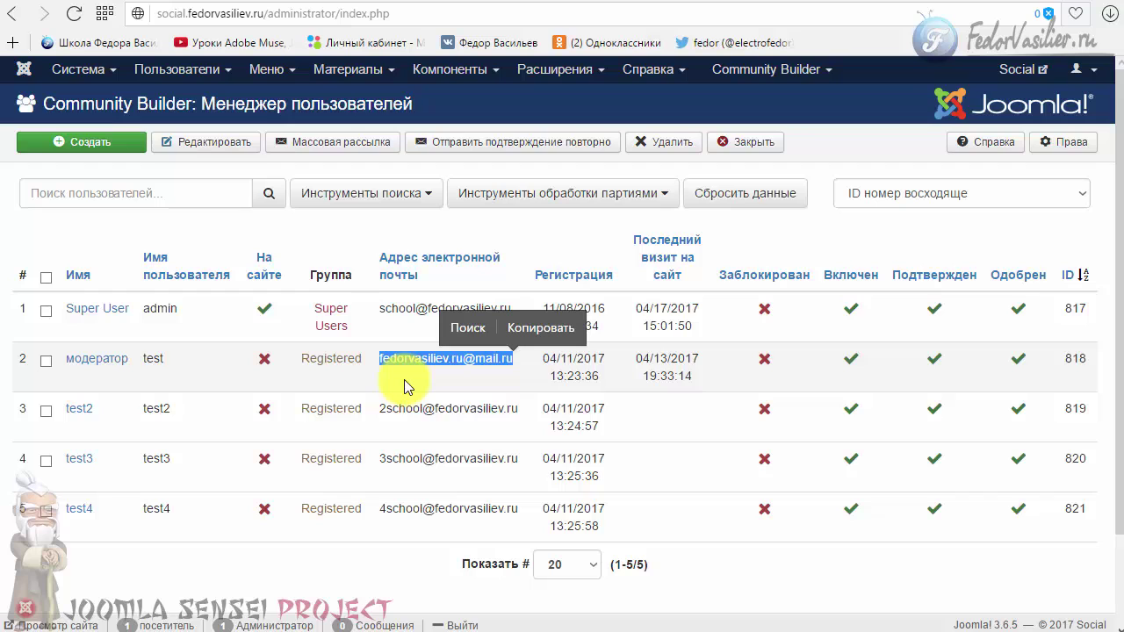
{"action": "left_click", "coordinate": [405, 387]}
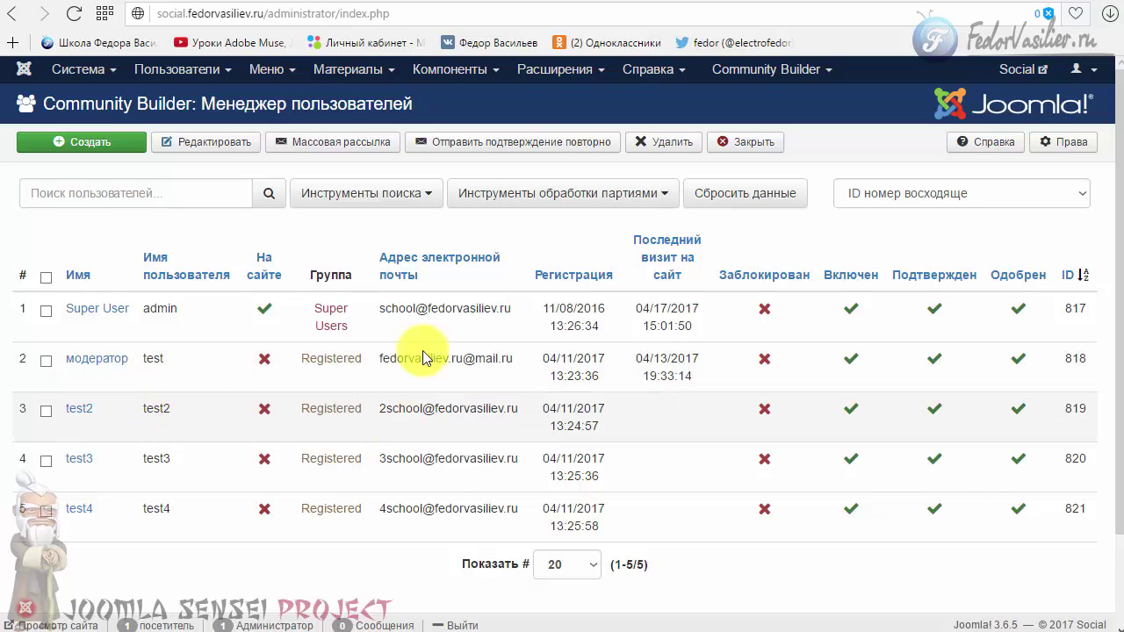
Step: Open the модератор account for editing and check its option for receiving moderator e-mails
{"action": "left_click", "coordinate": [97, 362]}
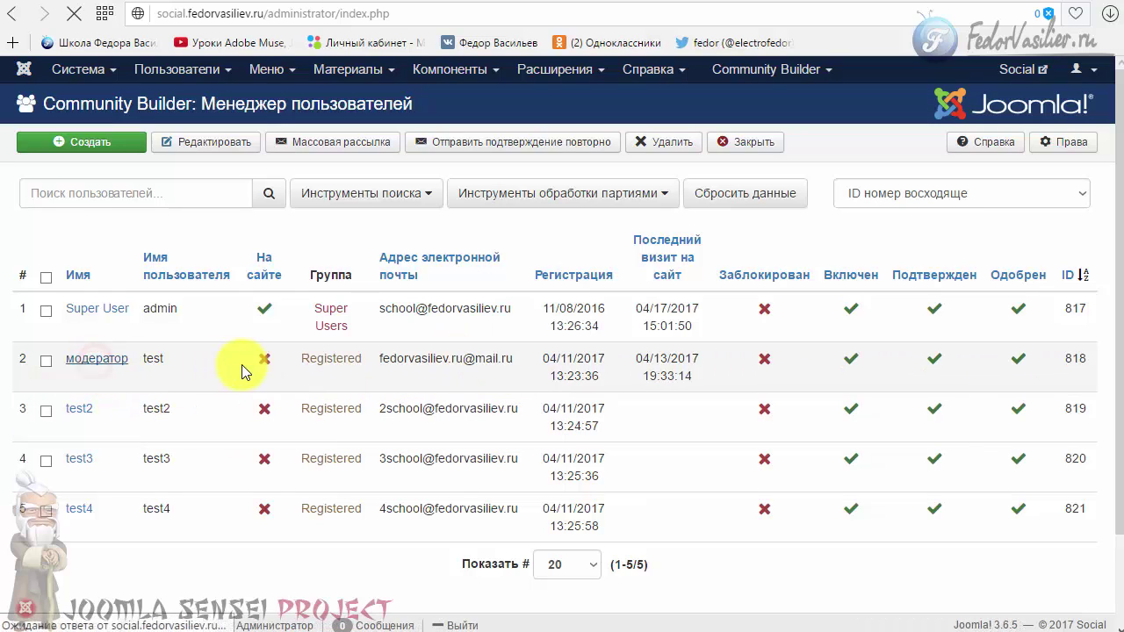
{"action": "scroll", "coordinate": [635, 413], "scroll_direction": "down", "scroll_amount": 8}
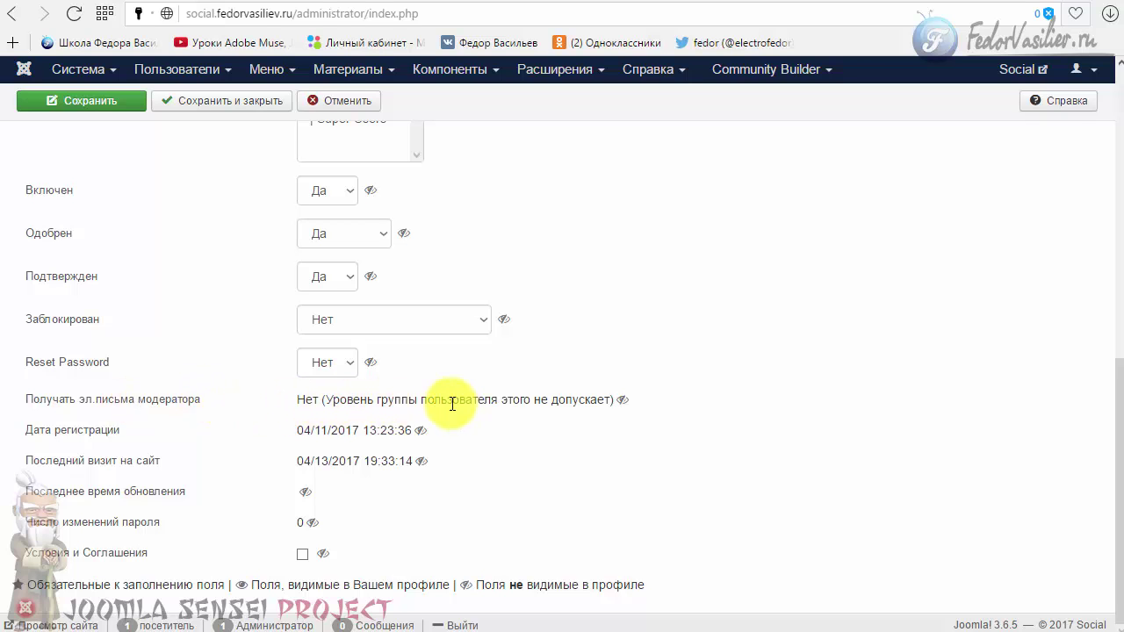
{"action": "left_click_drag", "start_coordinate": [451, 401], "coordinate": [778, 414]}
{"action": "scroll", "coordinate": [776, 414], "scroll_direction": "up", "scroll_amount": 1}
{"action": "scroll", "coordinate": [776, 411], "scroll_direction": "down", "scroll_amount": 2}
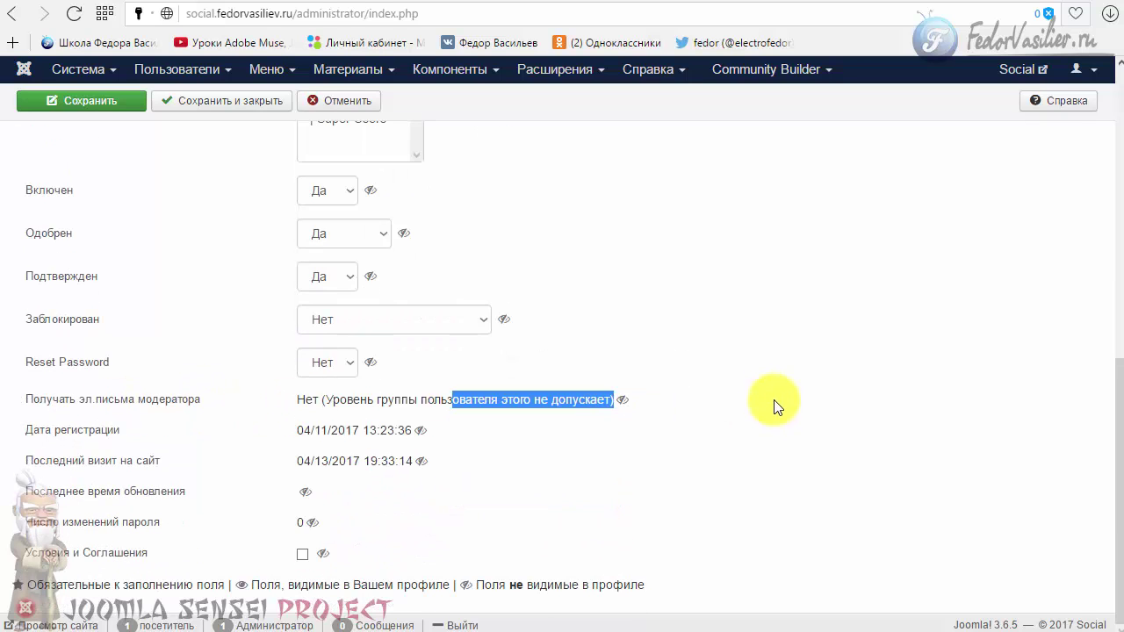
Step: Assign the модератор account to the Manager group and save it
{"action": "scroll", "coordinate": [773, 405], "scroll_direction": "up", "scroll_amount": 3}
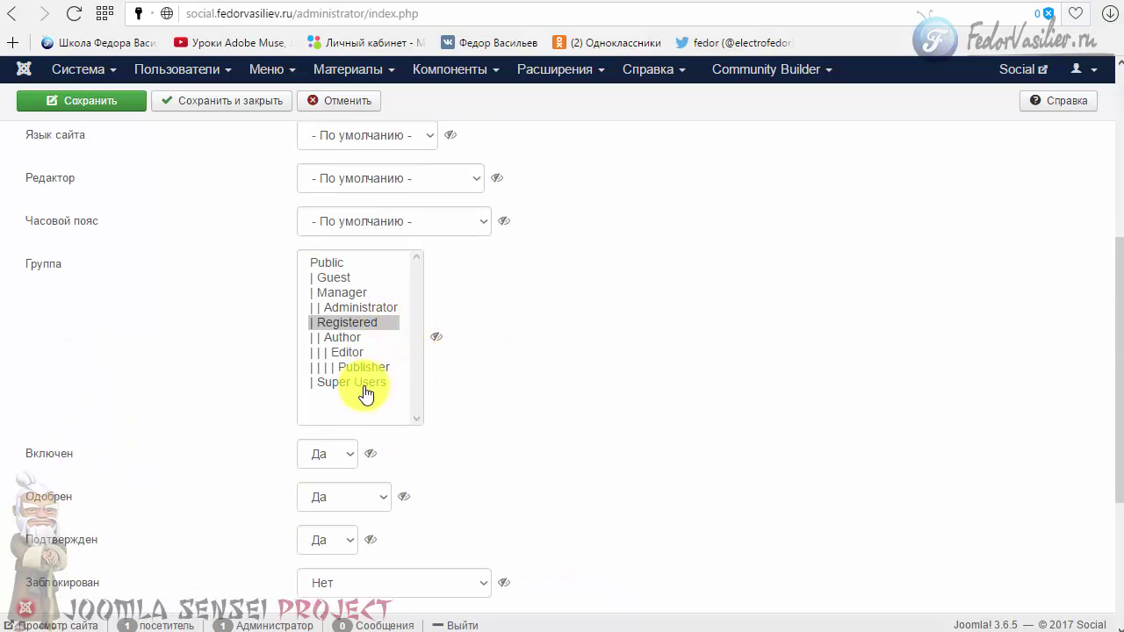
{"action": "left_click", "coordinate": [340, 294]}
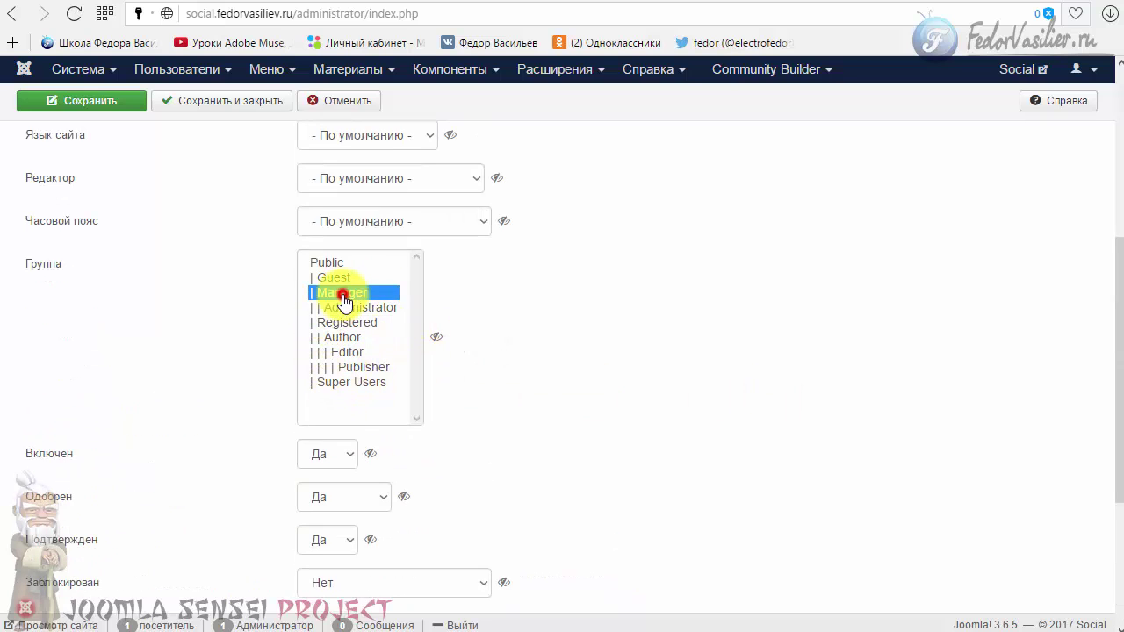
{"action": "scroll", "coordinate": [773, 343], "scroll_direction": "down", "scroll_amount": 3}
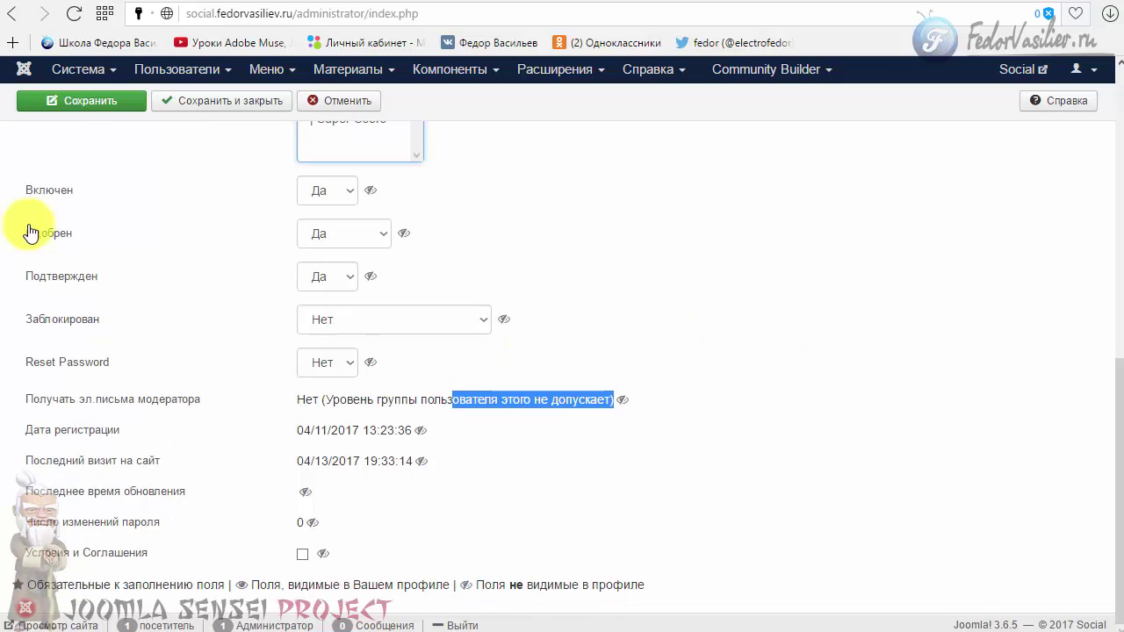
{"action": "left_click", "coordinate": [77, 104]}
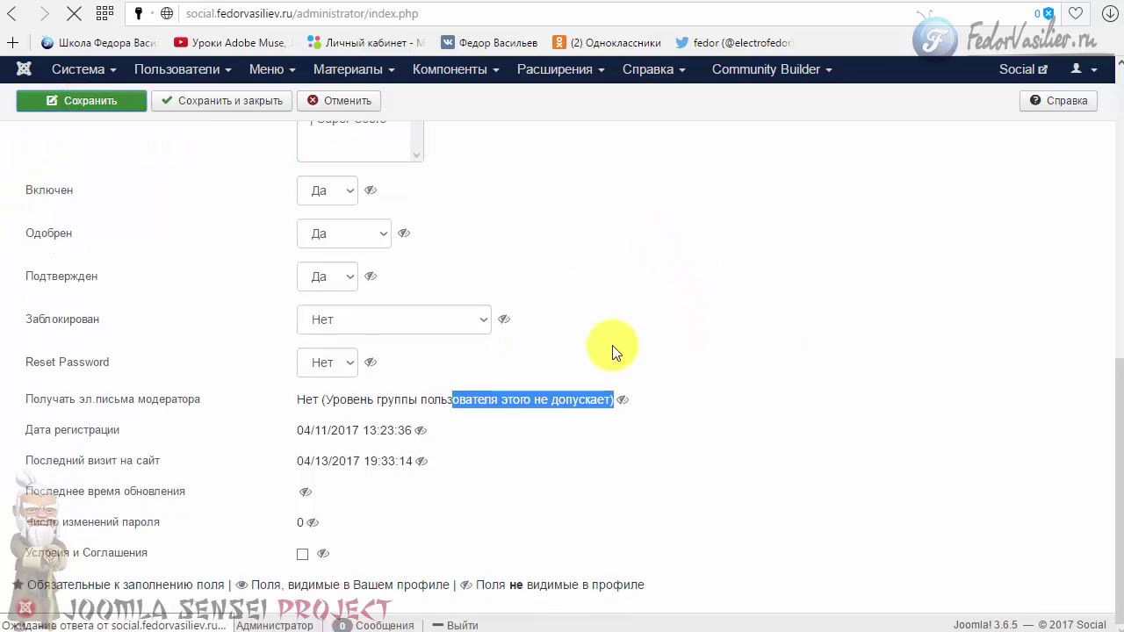
Step: Set the option for receiving moderator e-mails to Да in the модератор account
{"action": "scroll", "coordinate": [622, 344], "scroll_direction": "down", "scroll_amount": 4}
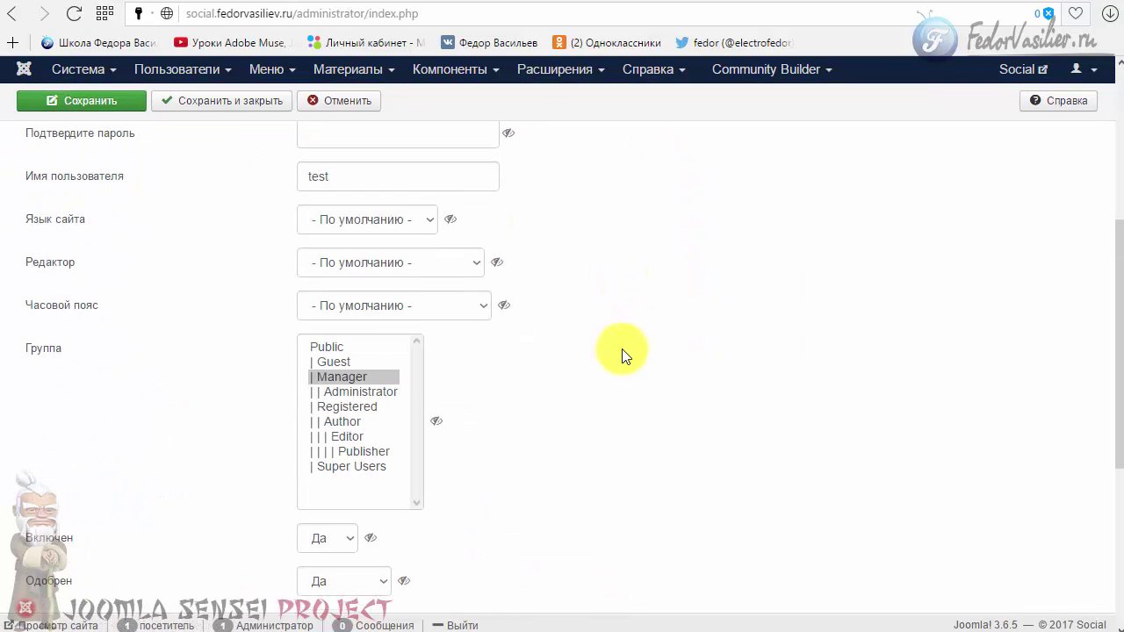
{"action": "scroll", "coordinate": [747, 379], "scroll_direction": "down", "scroll_amount": 3}
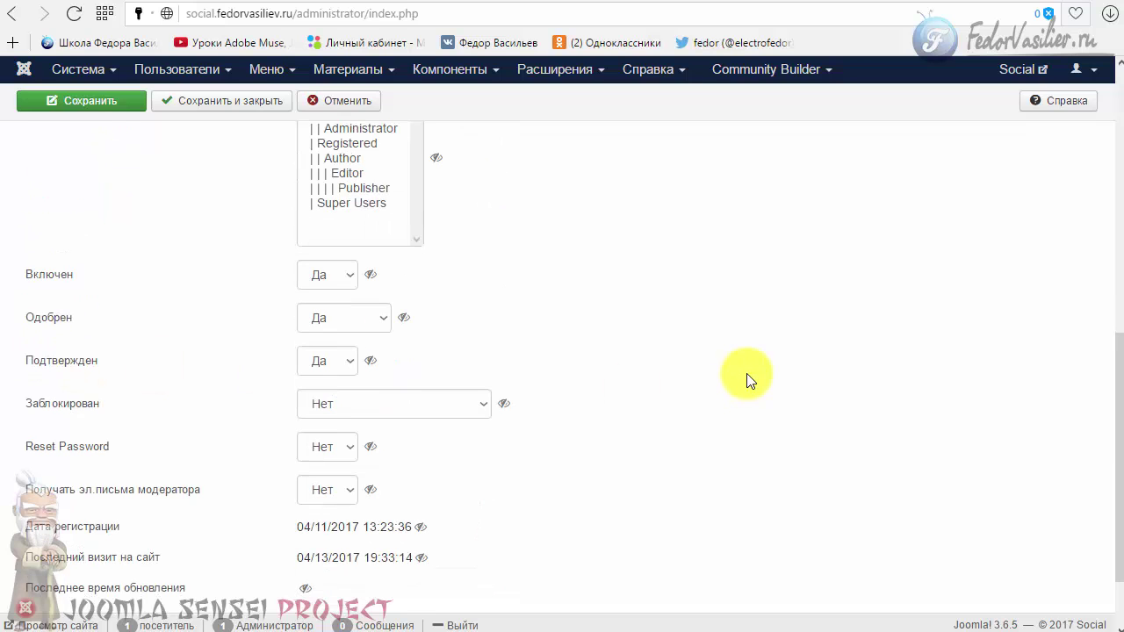
{"action": "scroll", "coordinate": [748, 378], "scroll_direction": "up", "scroll_amount": 1}
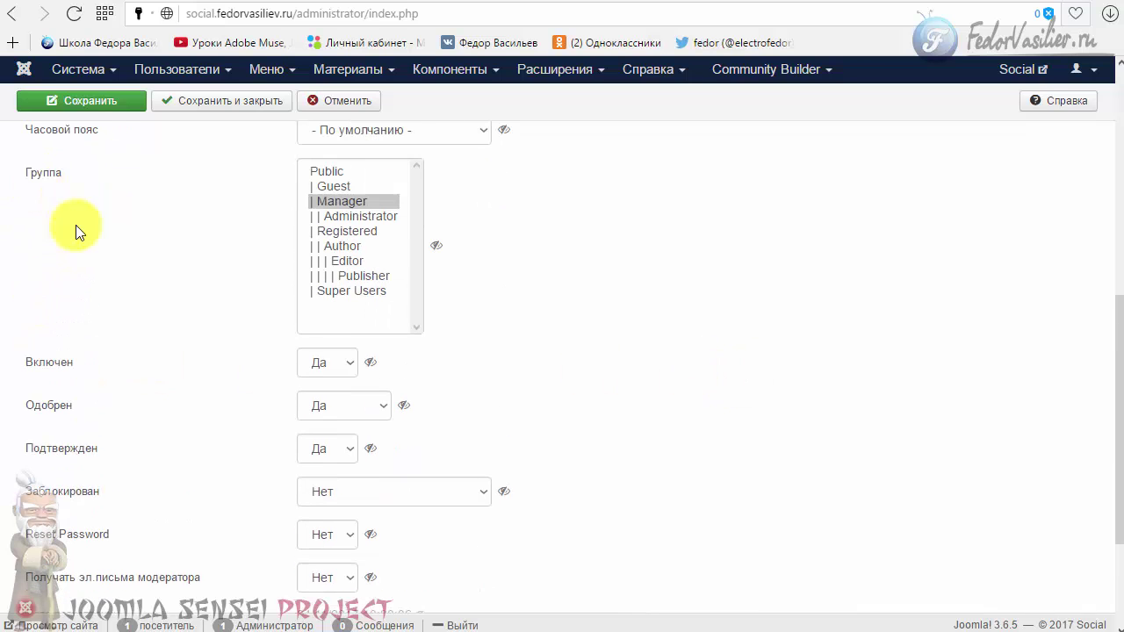
{"action": "scroll", "coordinate": [146, 252], "scroll_direction": "down", "scroll_amount": 2}
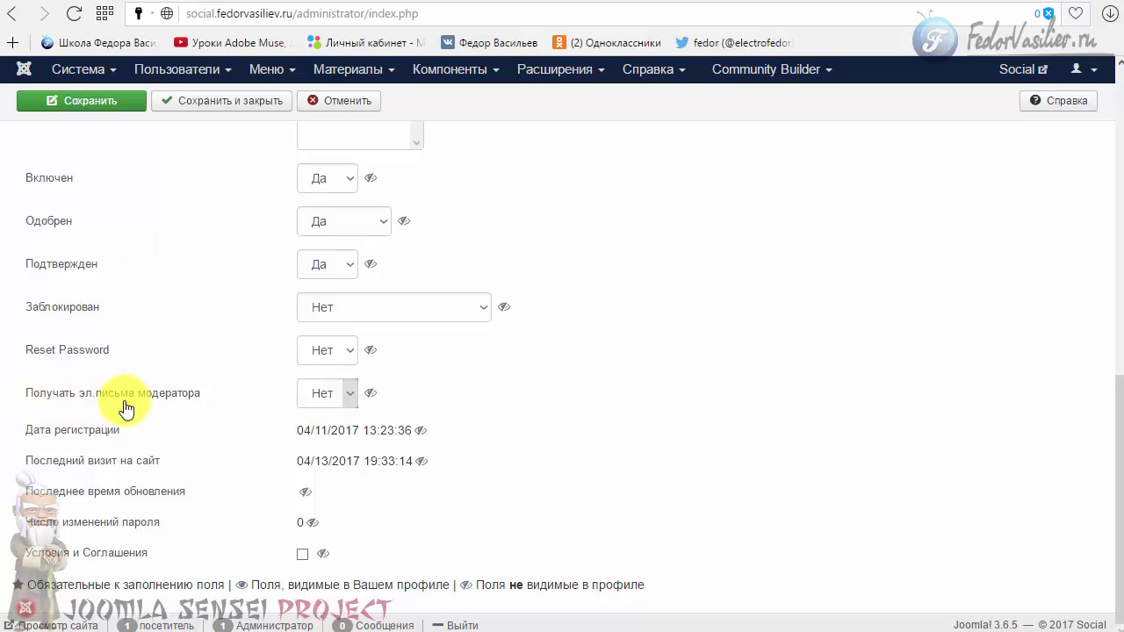
{"action": "left_click", "coordinate": [349, 404]}
{"action": "left_click", "coordinate": [311, 435]}
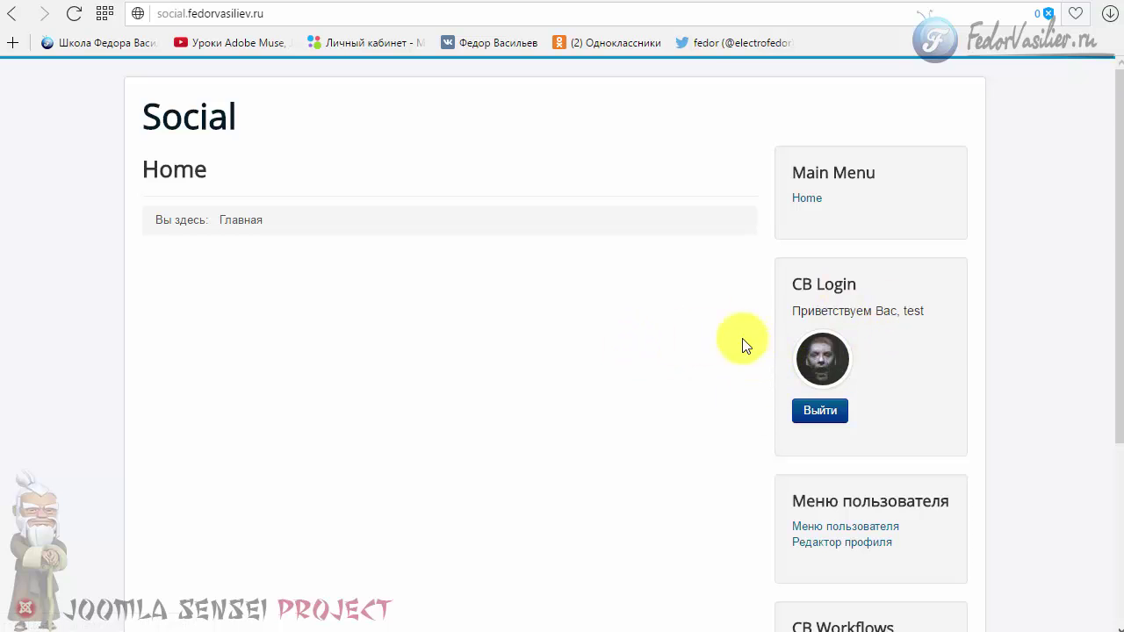
Step: Examine the CB Workflows module on the site's home page while logged in as test
{"action": "scroll", "coordinate": [667, 325], "scroll_direction": "down", "scroll_amount": 3}
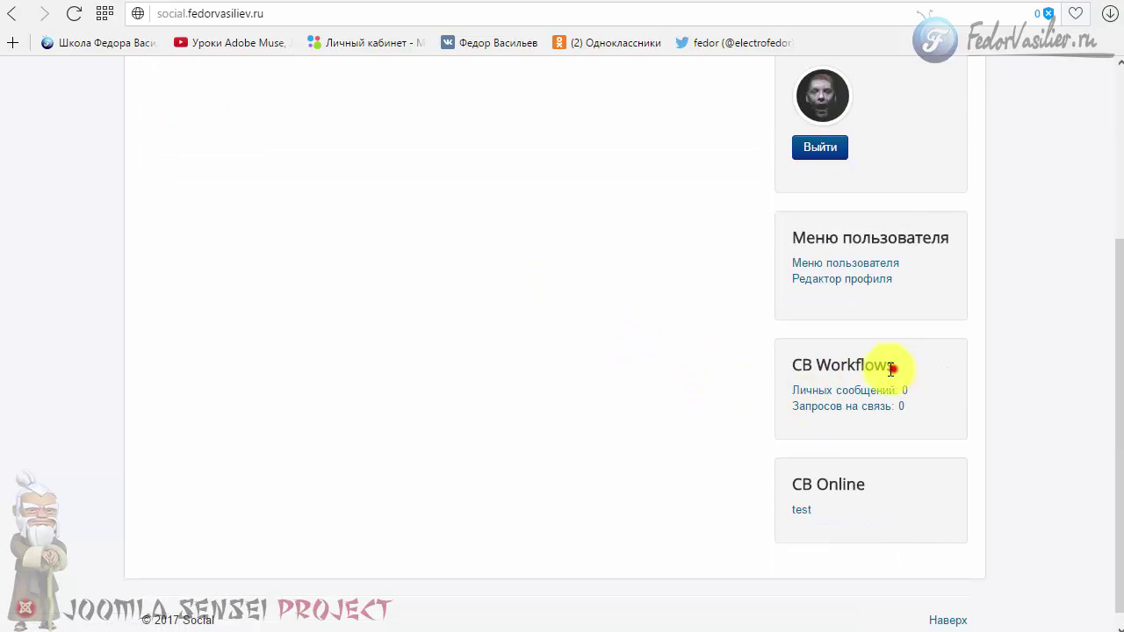
{"action": "left_click_drag", "start_coordinate": [894, 366], "coordinate": [817, 366]}
{"action": "left_click", "coordinate": [711, 423]}
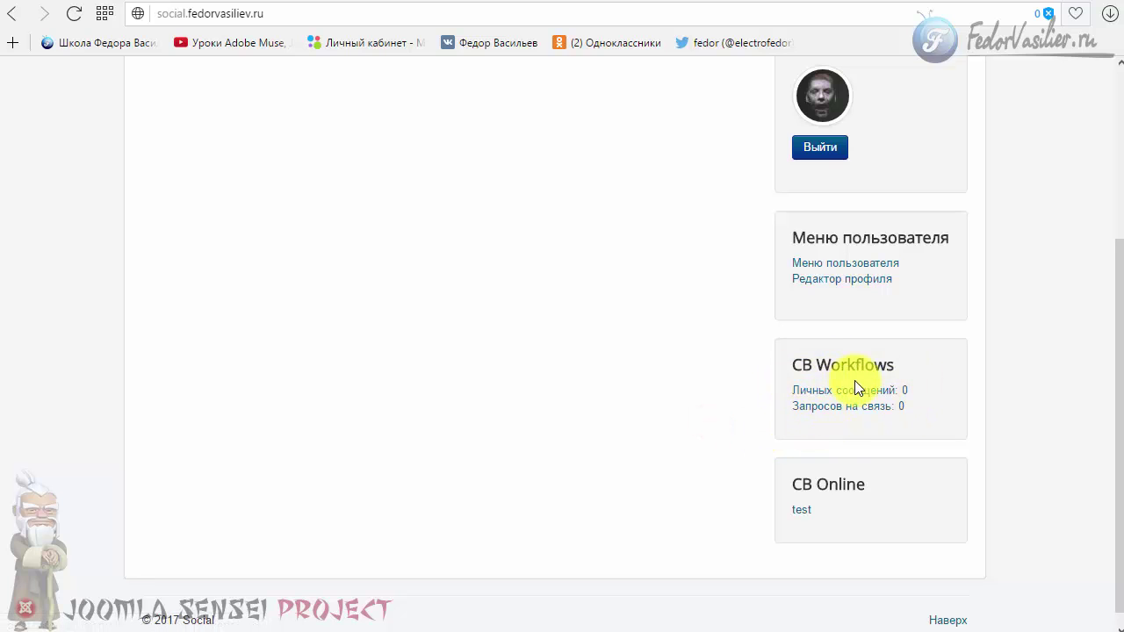
{"action": "scroll", "coordinate": [694, 354], "scroll_direction": "up", "scroll_amount": 2}
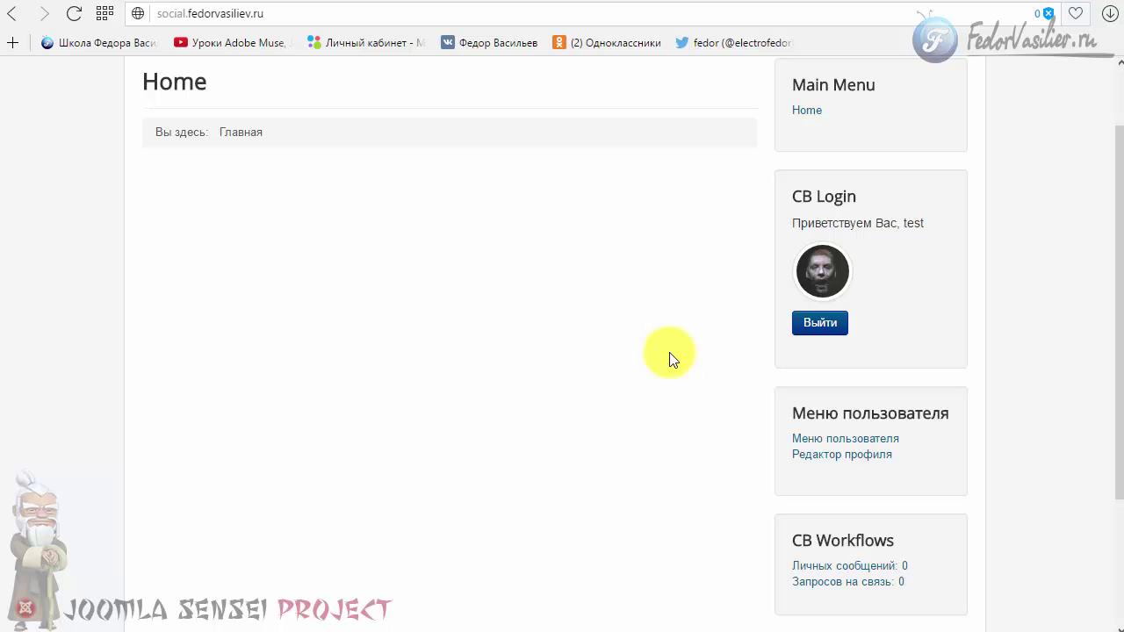
{"action": "scroll", "coordinate": [808, 356], "scroll_direction": "down", "scroll_amount": 1}
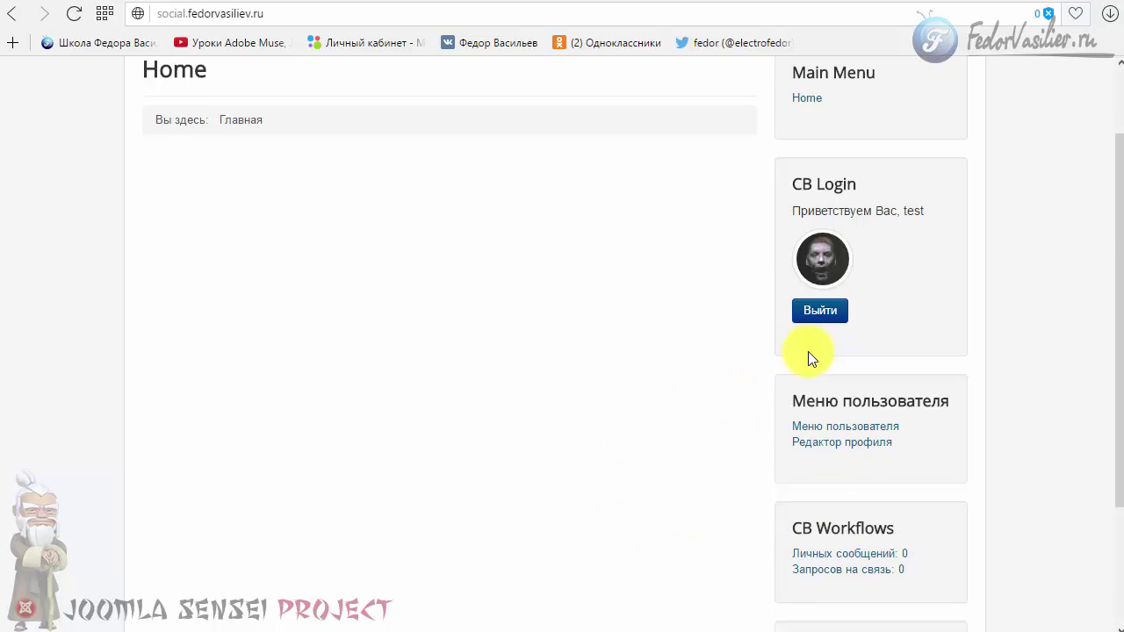
{"action": "scroll", "coordinate": [807, 352], "scroll_direction": "down", "scroll_amount": 3}
{"action": "left_click_drag", "start_coordinate": [789, 349], "coordinate": [935, 388]}
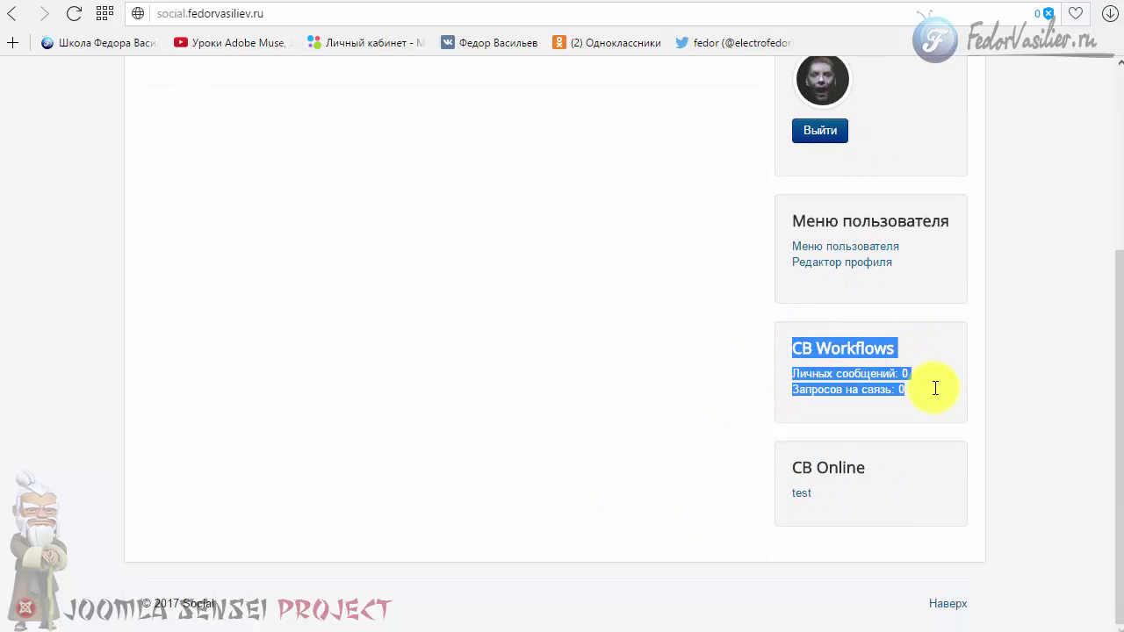
{"action": "left_click", "coordinate": [677, 401]}
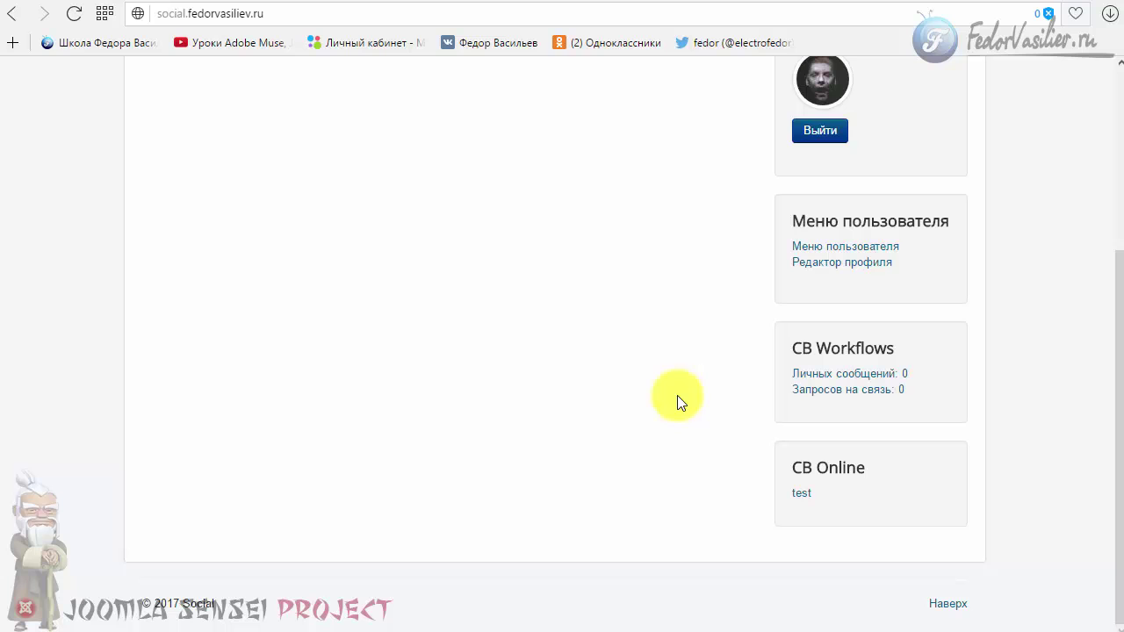
{"action": "scroll", "coordinate": [684, 391], "scroll_direction": "up", "scroll_amount": 2}
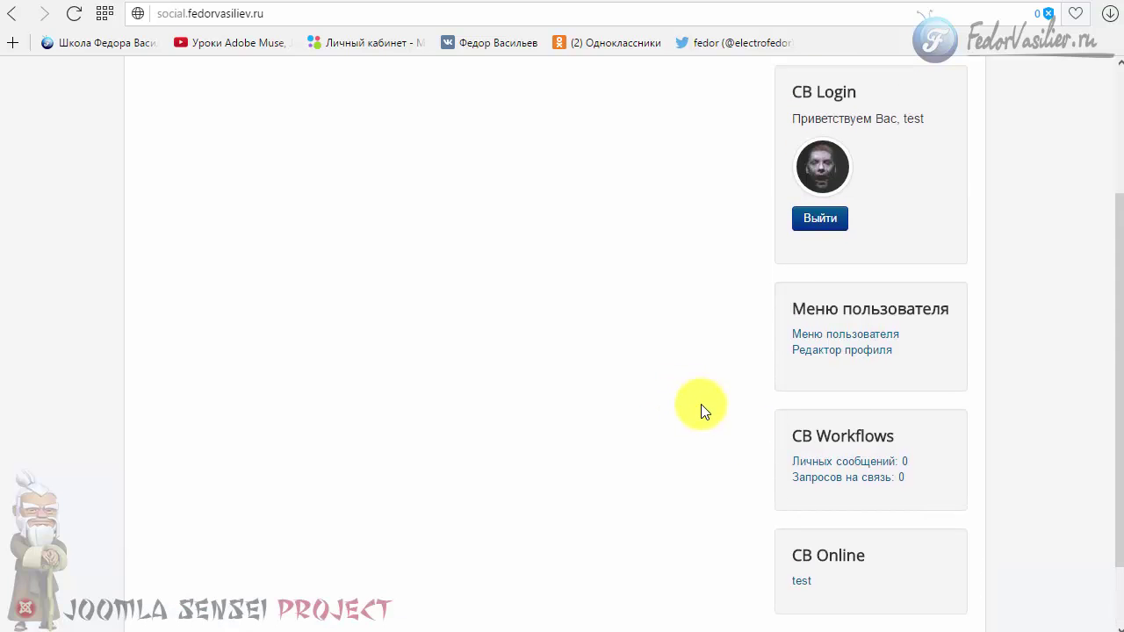
Step: Log out of the test account and submit the site's registration form for a new user with the terms accepted
{"action": "left_click", "coordinate": [816, 312]}
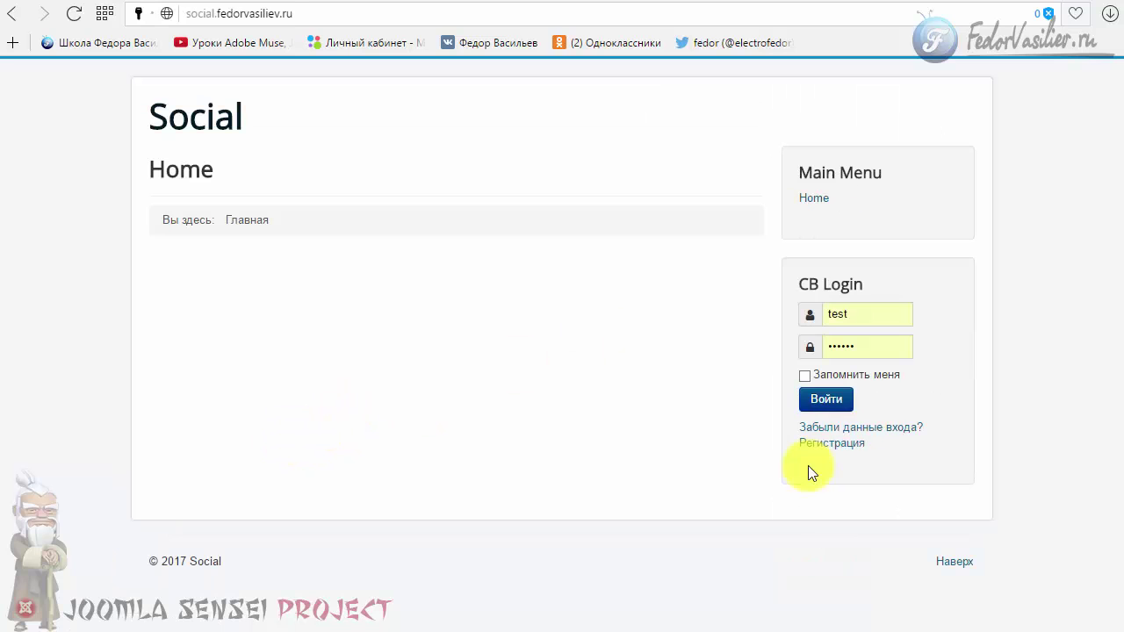
{"action": "left_click", "coordinate": [823, 443]}
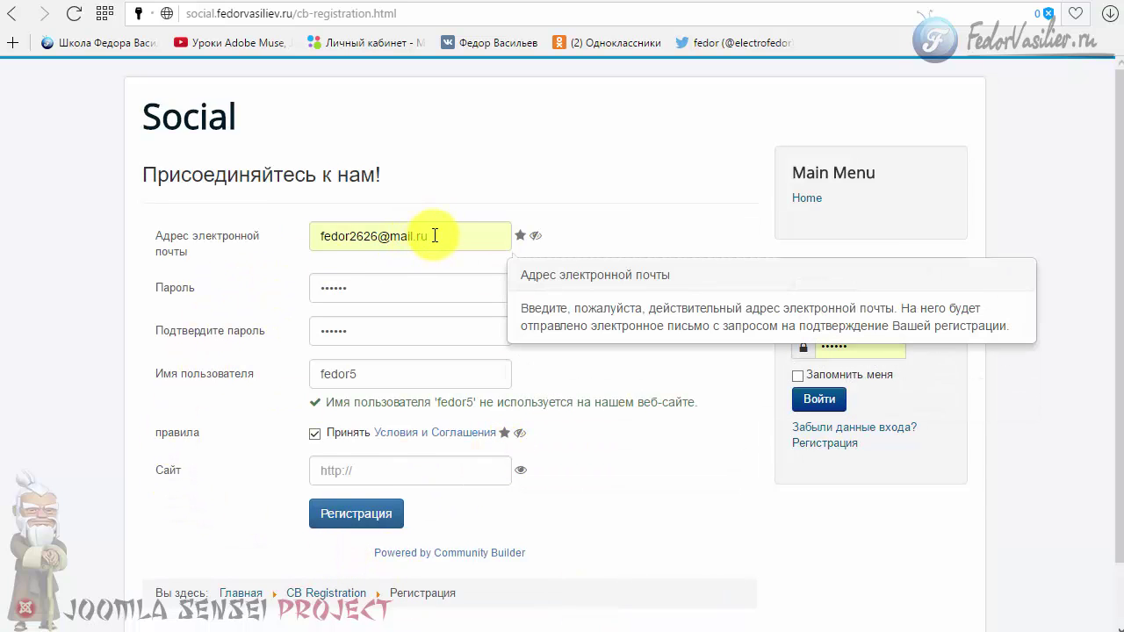
{"action": "left_click_drag", "start_coordinate": [431, 235], "coordinate": [303, 235]}
{"action": "left_click", "coordinate": [610, 244]}
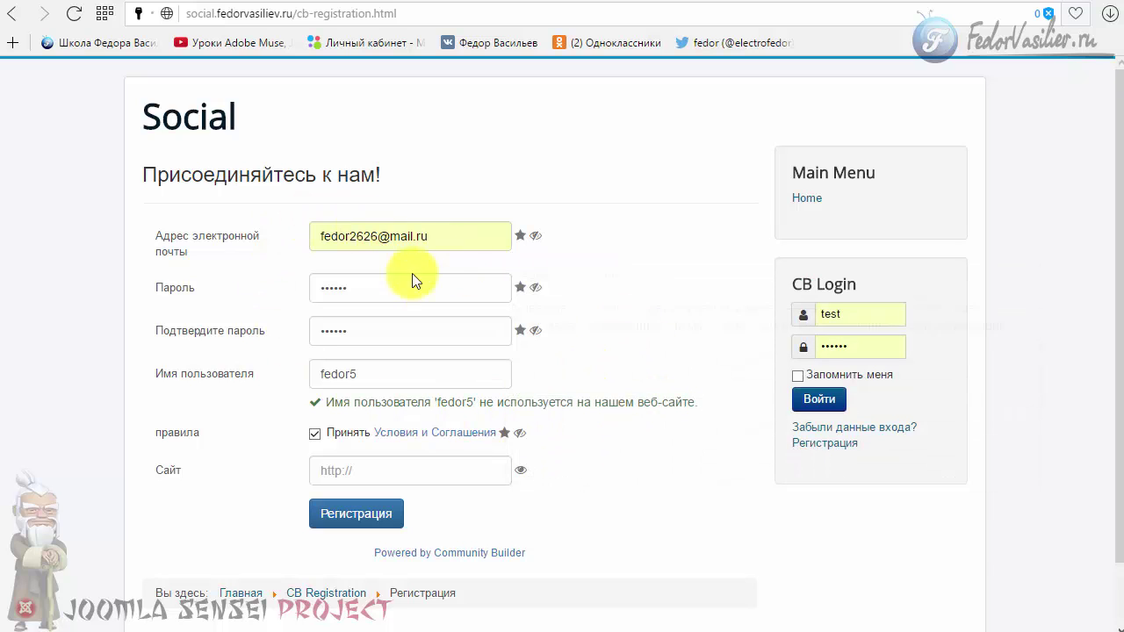
{"action": "left_click", "coordinate": [343, 519]}
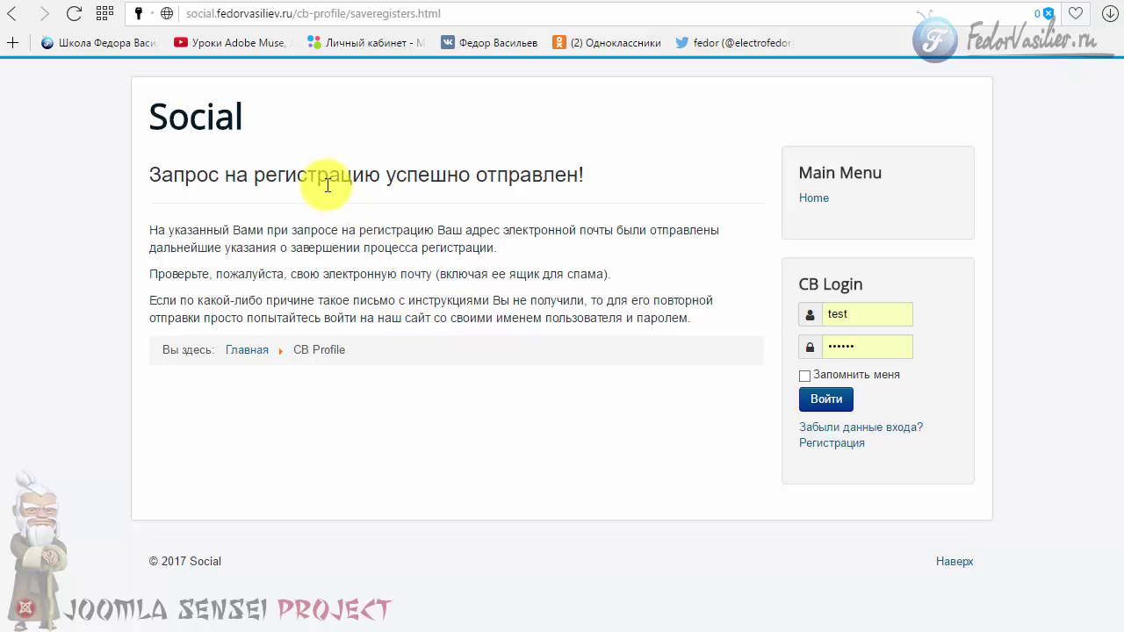
{"action": "left_click_drag", "start_coordinate": [303, 168], "coordinate": [482, 297]}
{"action": "left_click", "coordinate": [498, 352]}
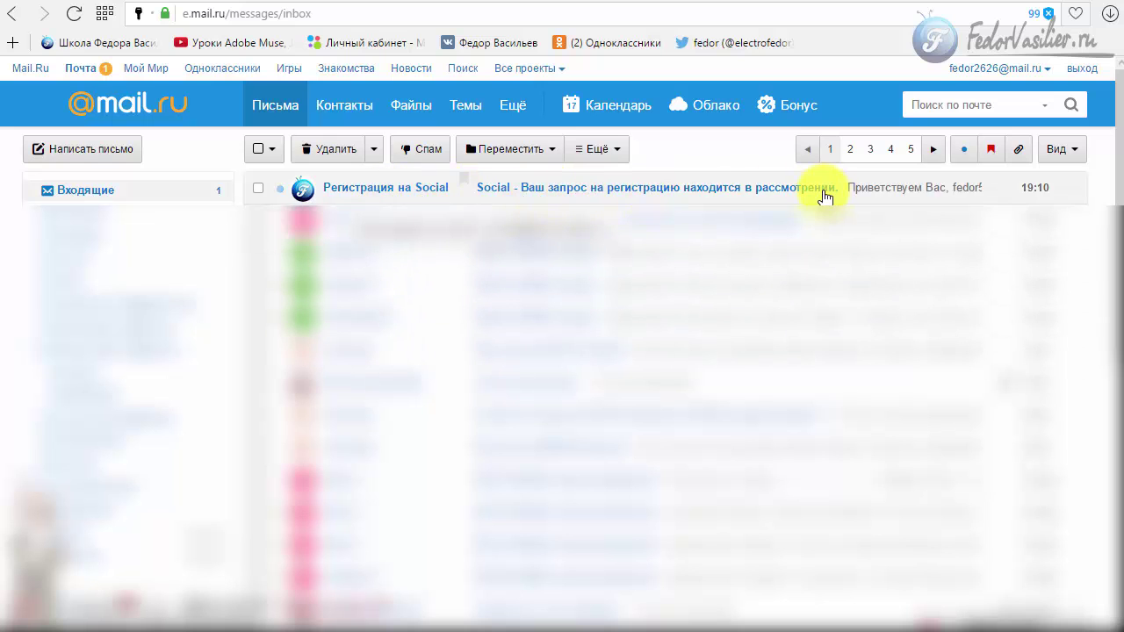
Step: Switch to the Mail.ru inbox, open the pending-registration e-mail from Social, and examine its greeting and the moderator notification text
{"action": "left_click", "coordinate": [586, 193]}
{"action": "scroll", "coordinate": [838, 318], "scroll_direction": "down", "scroll_amount": 4}
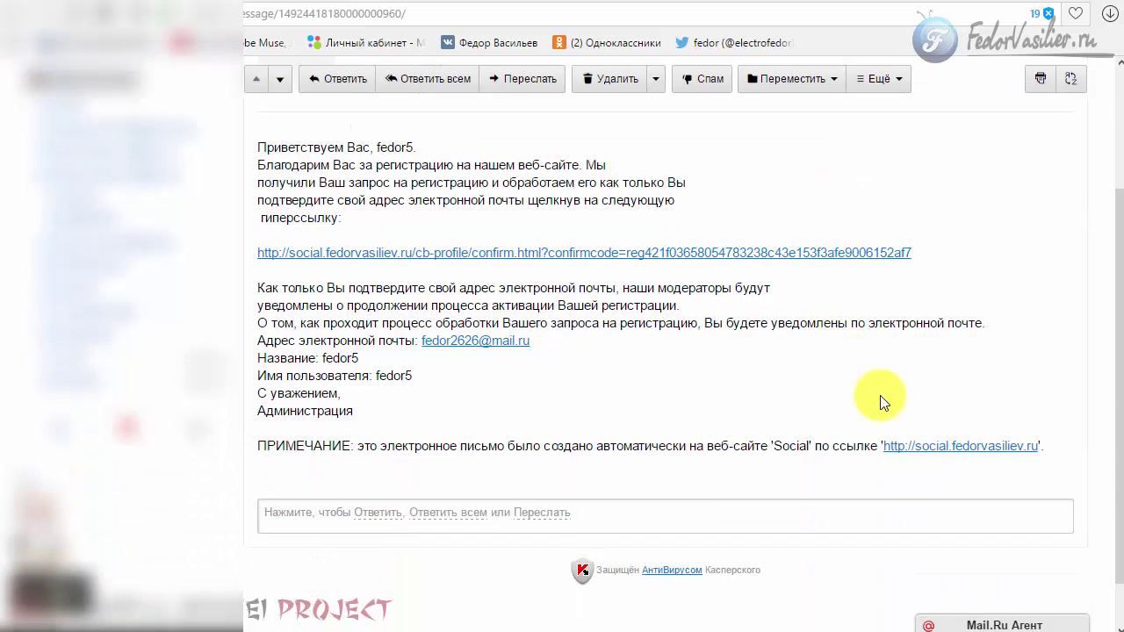
{"action": "left_click_drag", "start_coordinate": [416, 148], "coordinate": [362, 149]}
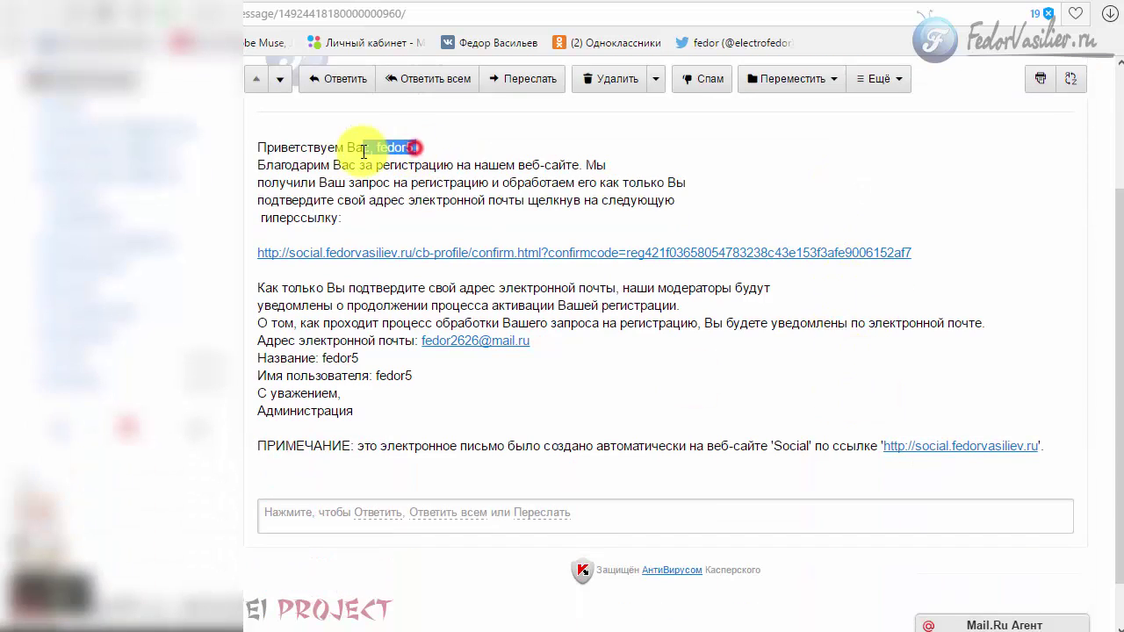
{"action": "left_click", "coordinate": [414, 169]}
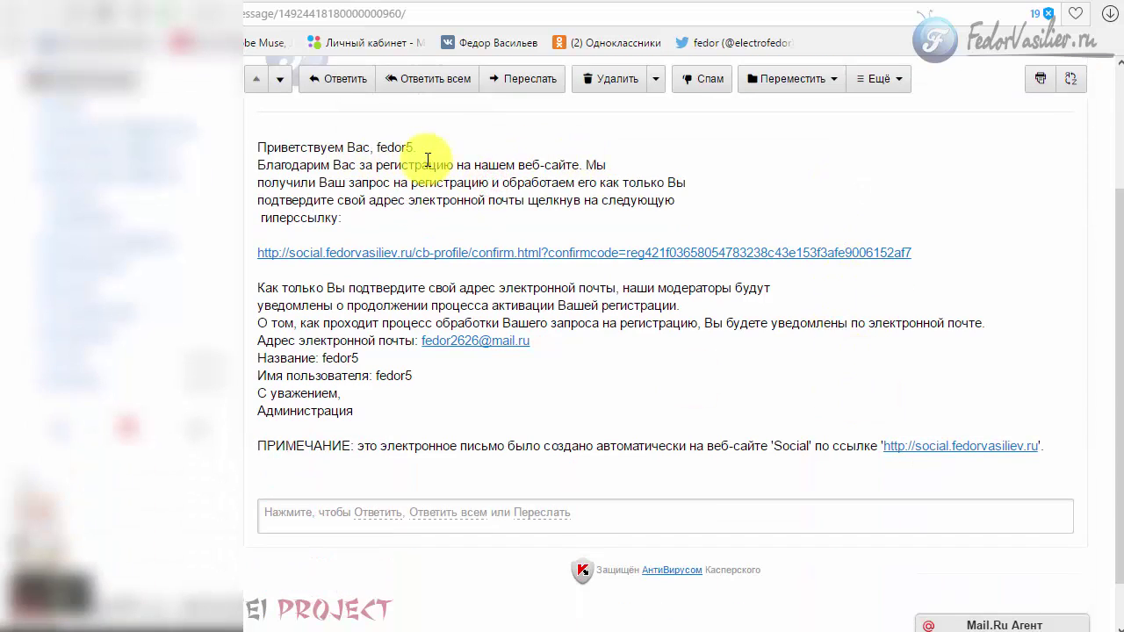
{"action": "left_click_drag", "start_coordinate": [264, 288], "coordinate": [572, 323]}
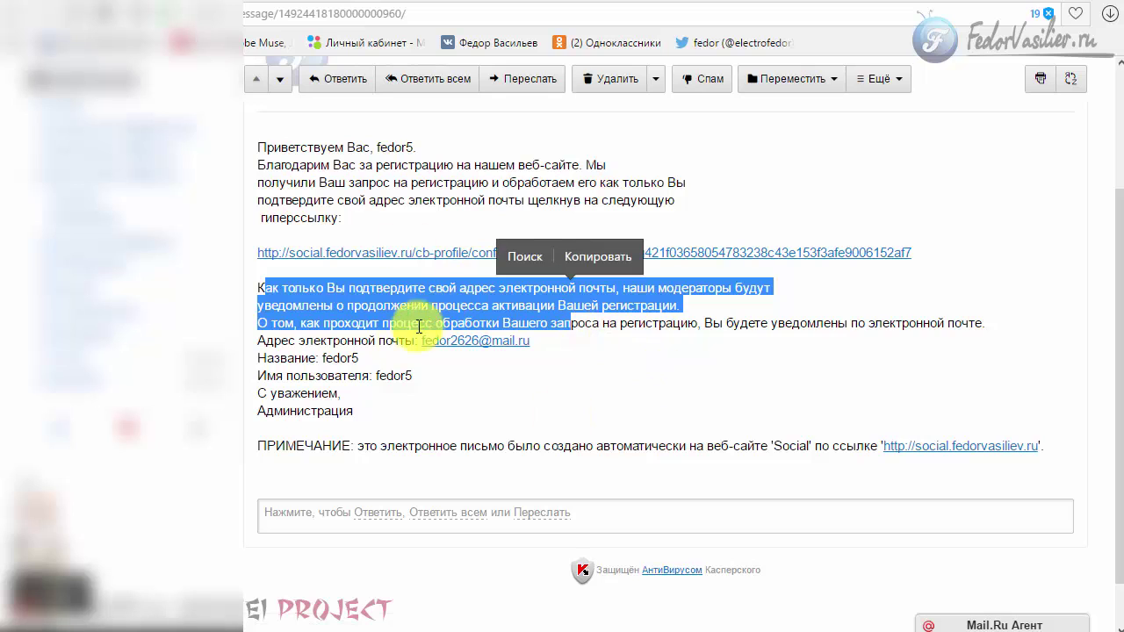
Step: Confirm the new account through the confirmation link in the pending-registration e-mail and read the message on the site's confirmation page
{"action": "left_click", "coordinate": [609, 406]}
{"action": "scroll", "coordinate": [296, 343], "scroll_direction": "up", "scroll_amount": 1}
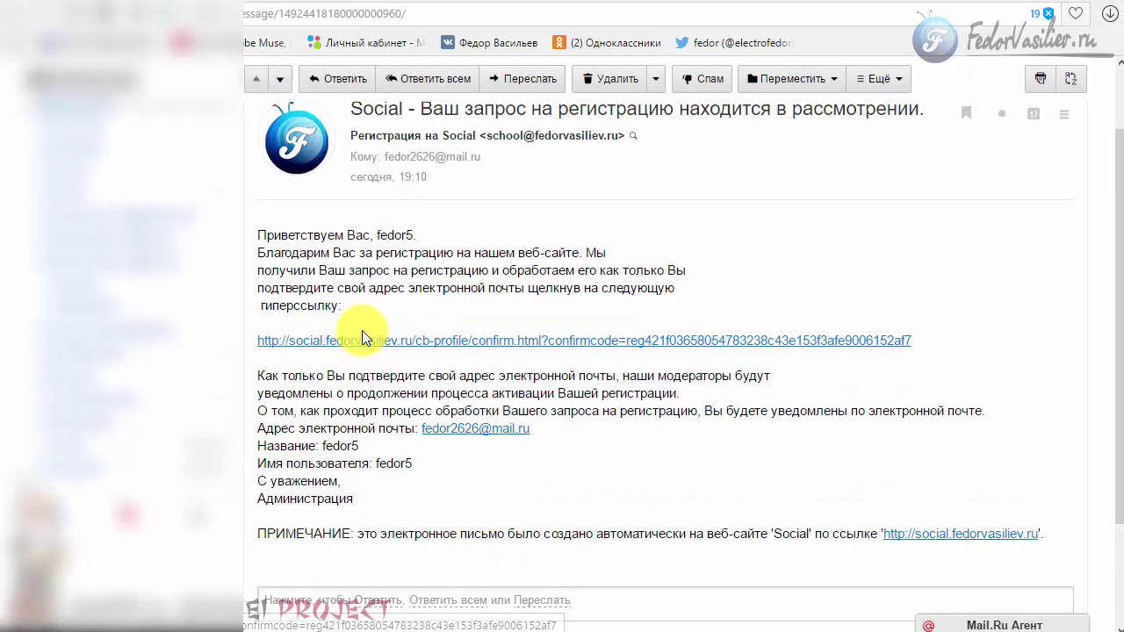
{"action": "left_click", "coordinate": [289, 344]}
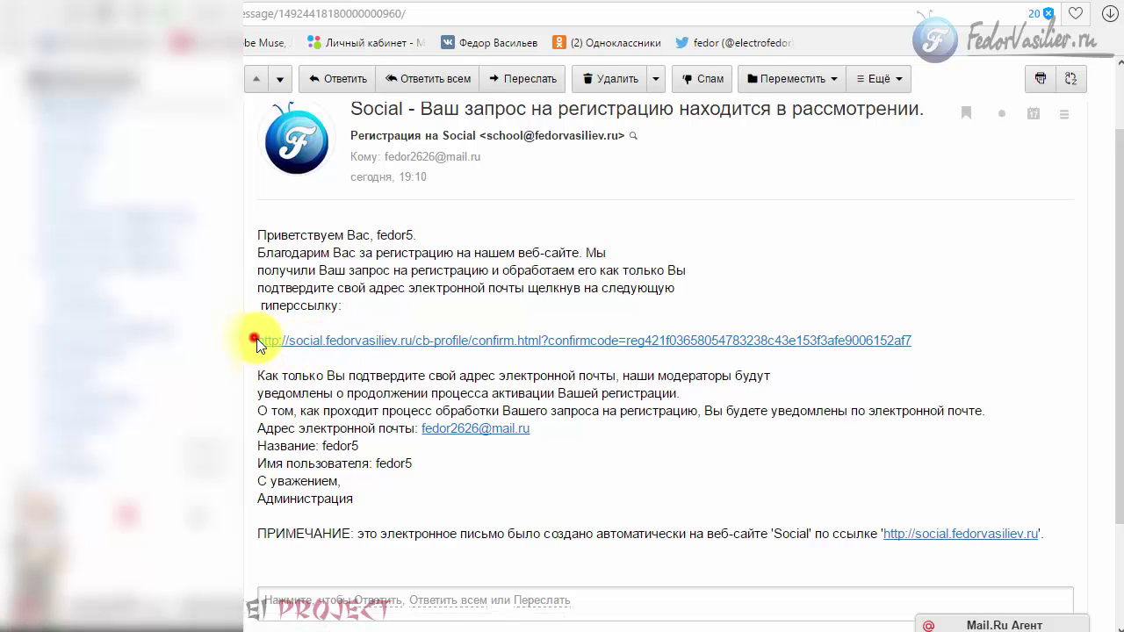
{"action": "left_click_drag", "start_coordinate": [255, 341], "coordinate": [451, 321]}
{"action": "left_click", "coordinate": [491, 340]}
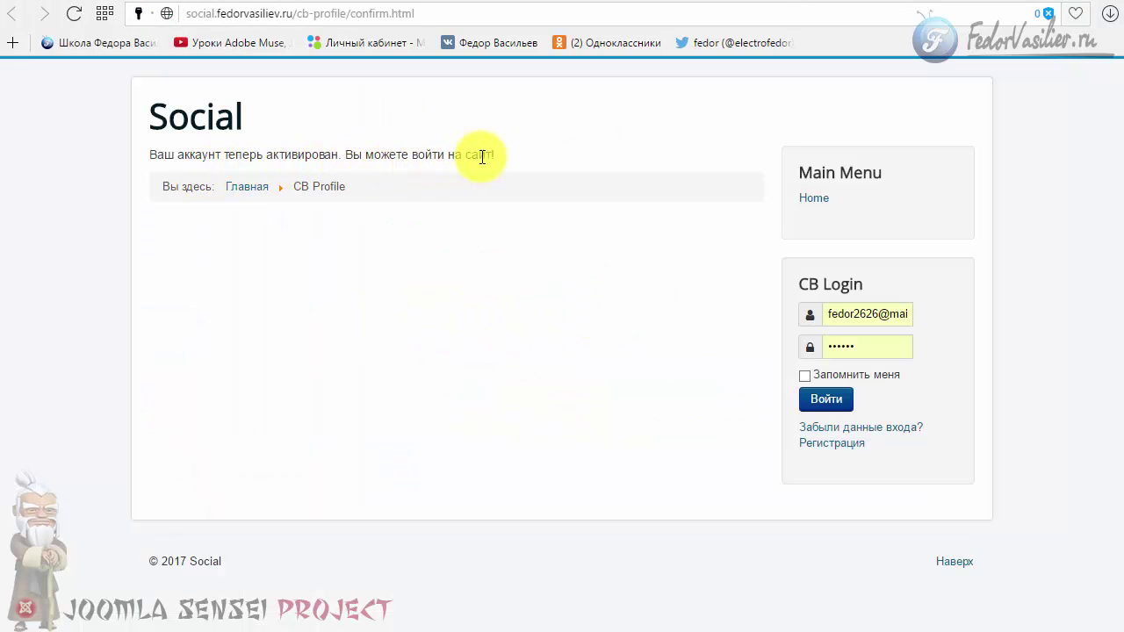
{"action": "left_click", "coordinate": [459, 340]}
{"action": "left_click_drag", "start_coordinate": [505, 158], "coordinate": [159, 157]}
{"action": "left_click", "coordinate": [420, 262]}
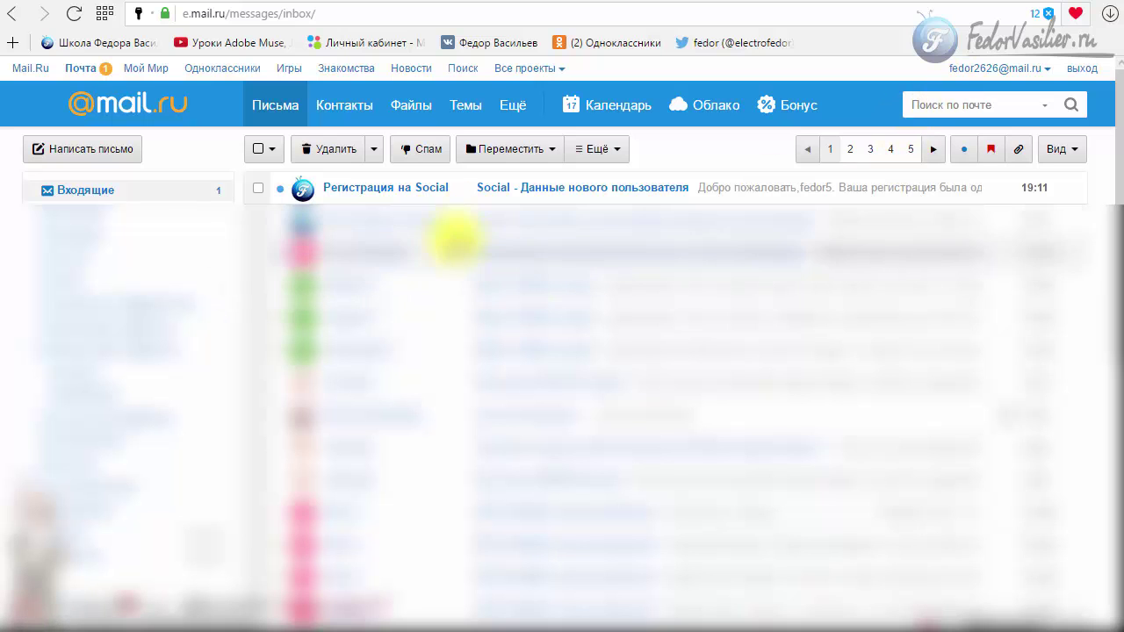
Step: Switch to the Mail.ru inbox, open the e-mail "Social - Данные нового пользователя" and examine its welcome text
{"action": "left_click", "coordinate": [553, 195]}
{"action": "scroll", "coordinate": [861, 331], "scroll_direction": "down", "scroll_amount": 2}
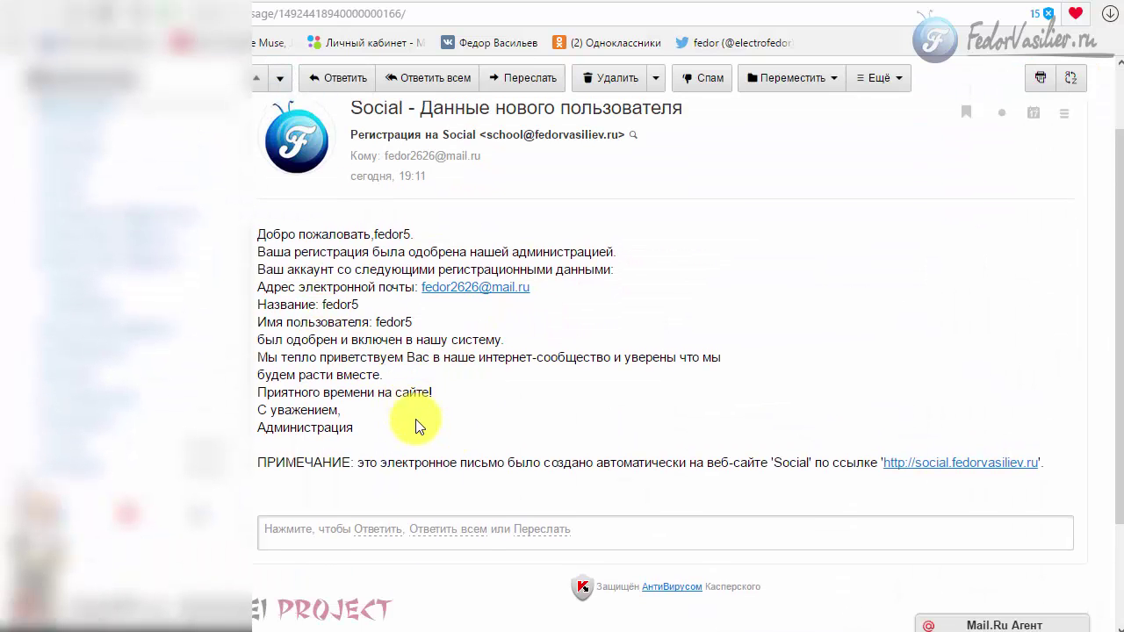
{"action": "scroll", "coordinate": [567, 431], "scroll_direction": "up", "scroll_amount": 1}
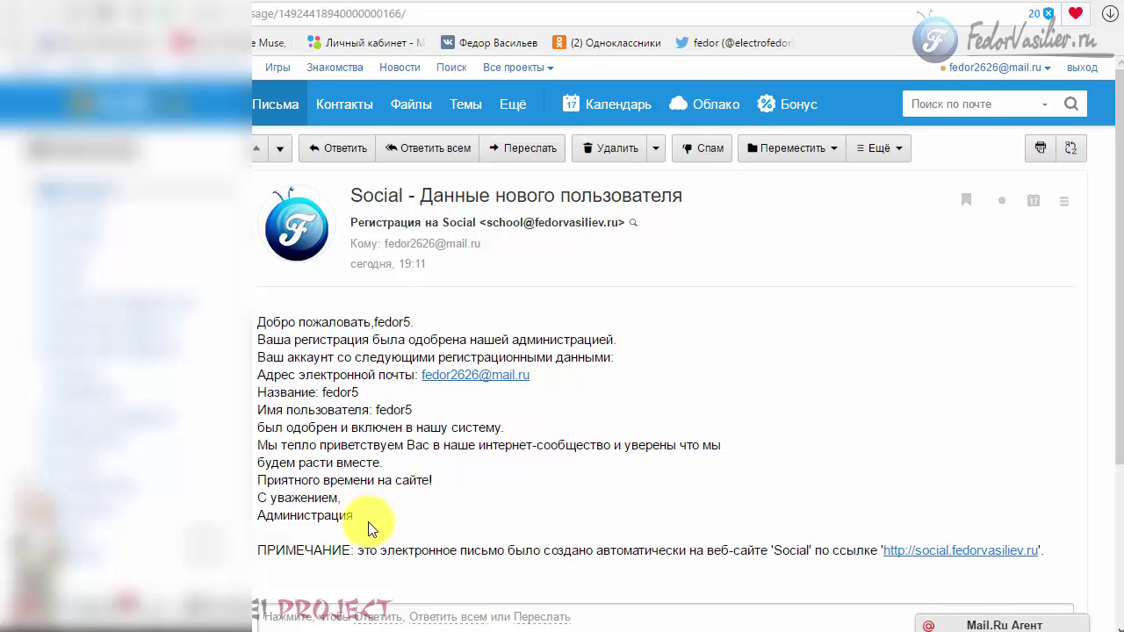
{"action": "left_click_drag", "start_coordinate": [370, 521], "coordinate": [266, 325]}
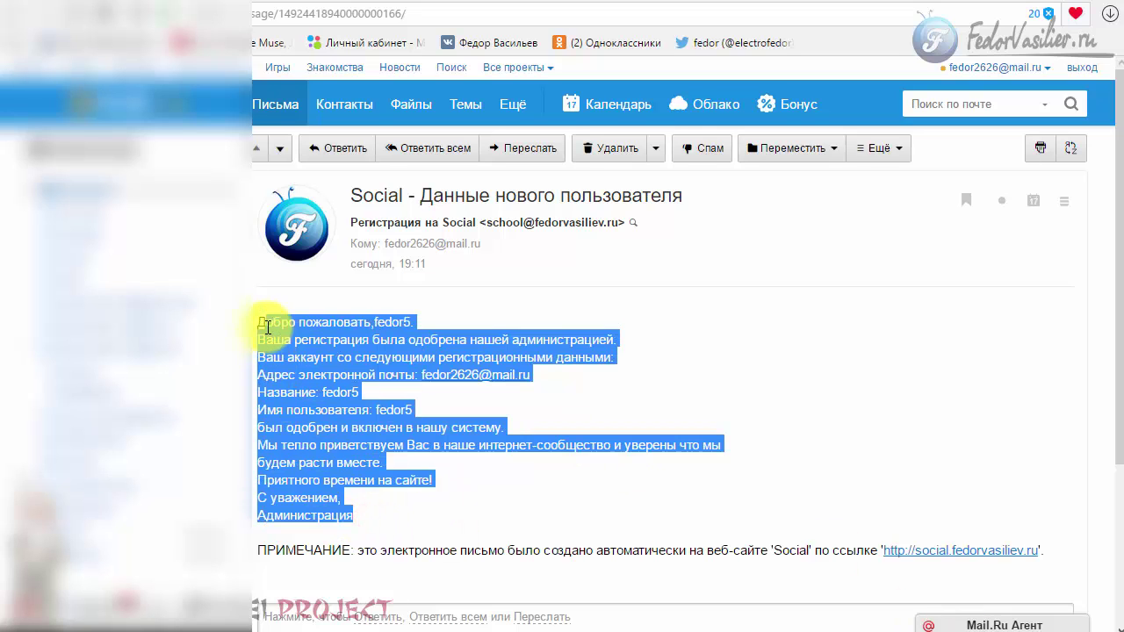
{"action": "left_click", "coordinate": [265, 326]}
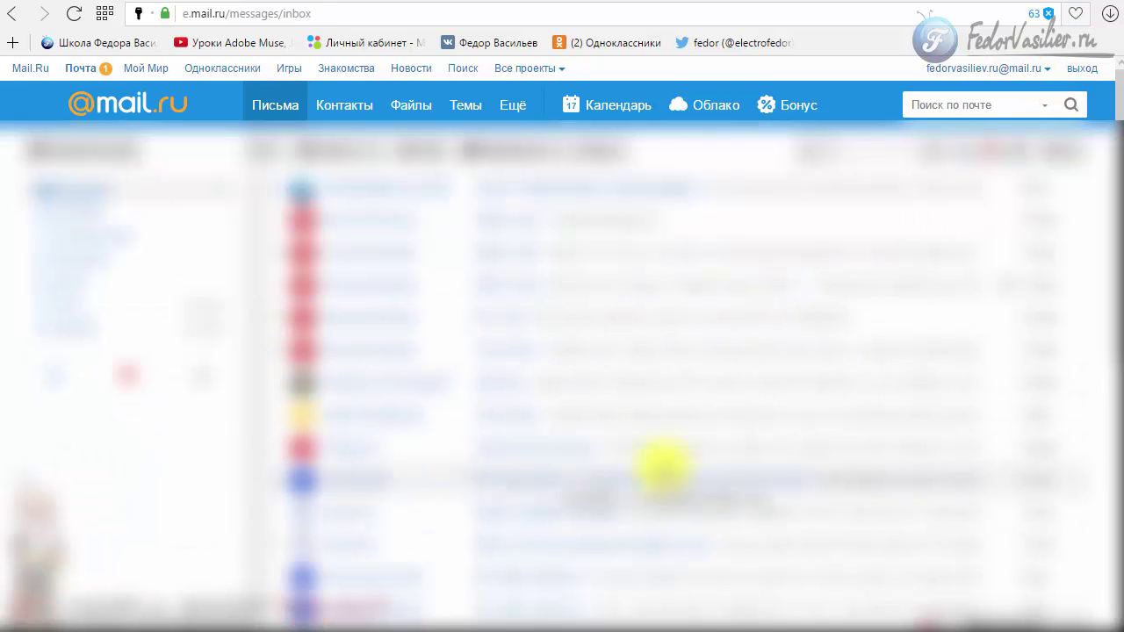
Step: Open the e-mail "Social - Новый запрос на регистрацию" in the moderator's inbox and examine the new user's details
{"action": "left_click", "coordinate": [567, 194]}
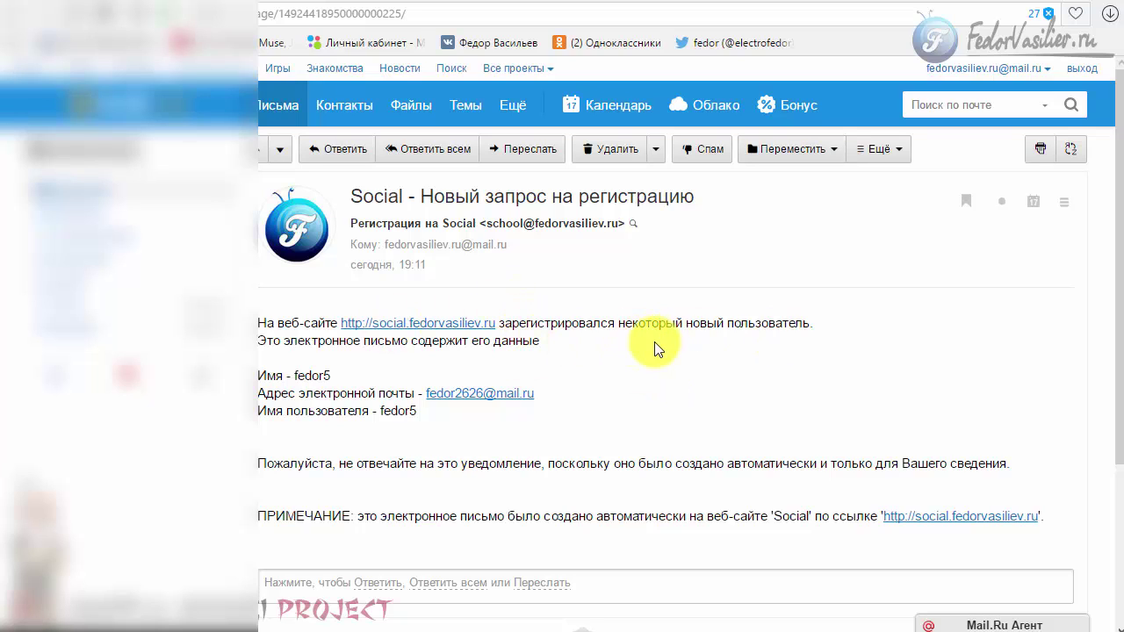
{"action": "left_click_drag", "start_coordinate": [534, 393], "coordinate": [426, 393]}
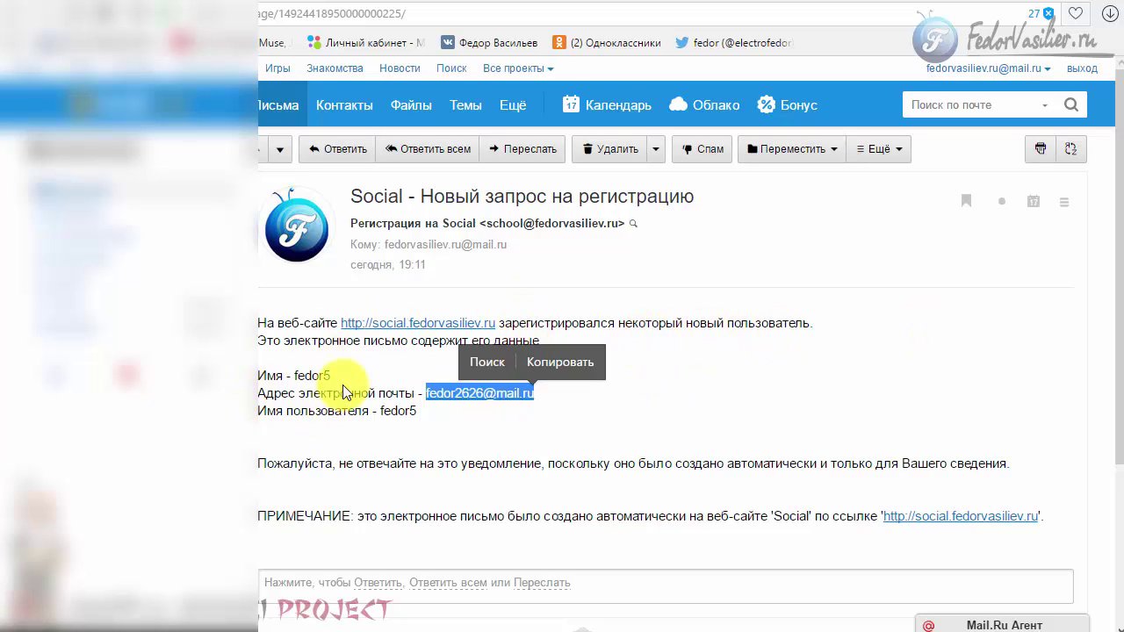
{"action": "left_click", "coordinate": [352, 372]}
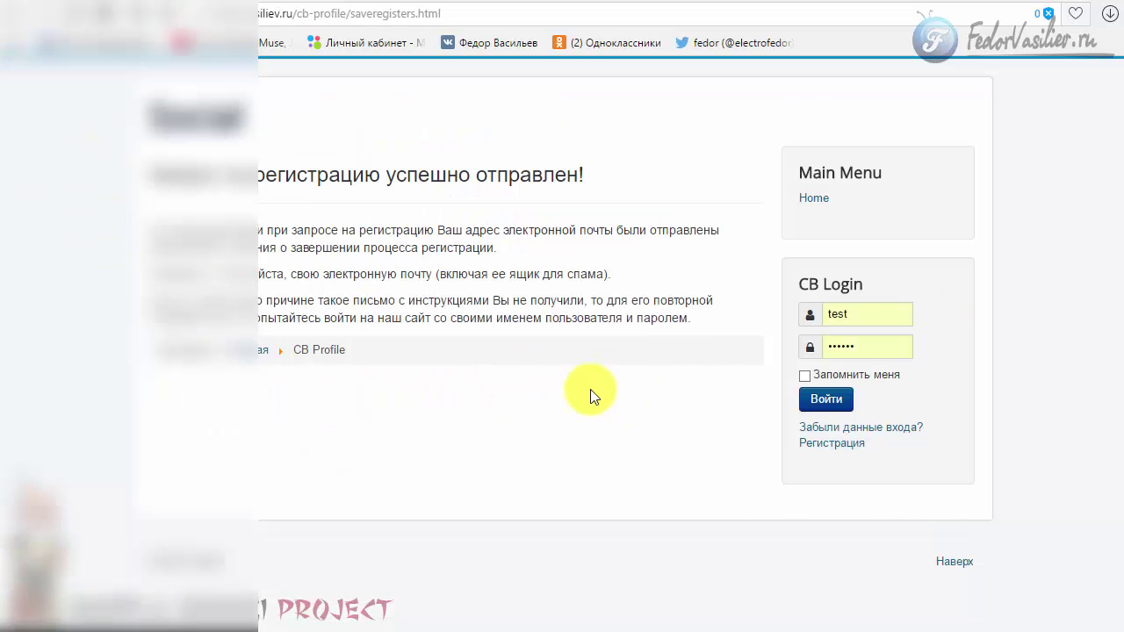
Step: Log in to the Social site as test and examine the greeting and the CB Workflows module for moderation entries
{"action": "left_click", "coordinate": [802, 410]}
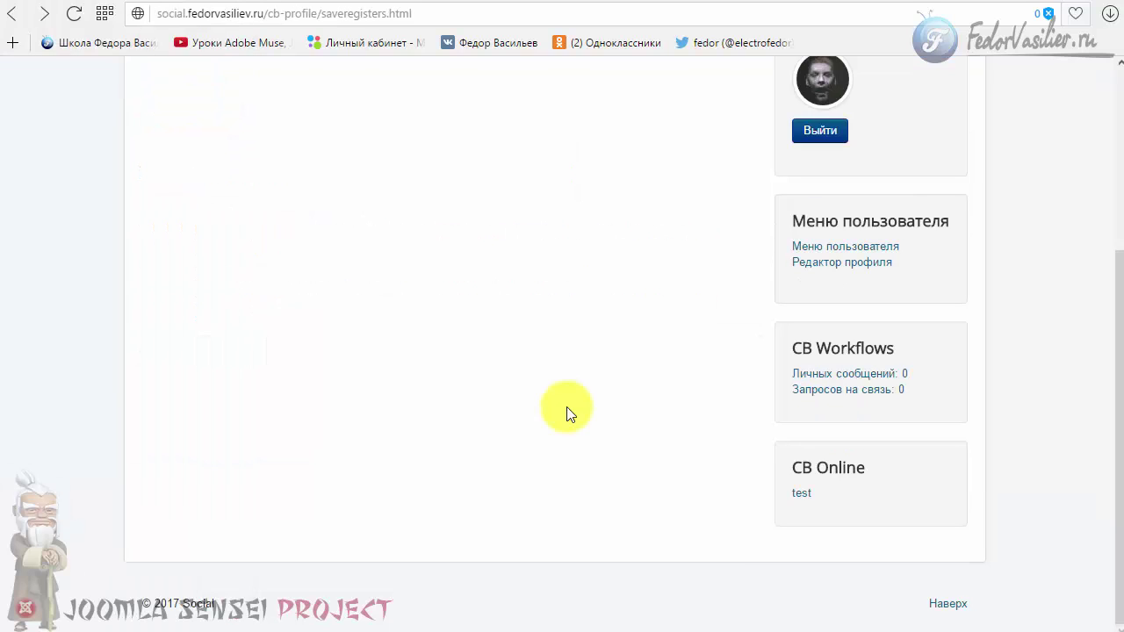
{"action": "scroll", "coordinate": [555, 406], "scroll_direction": "down", "scroll_amount": 3}
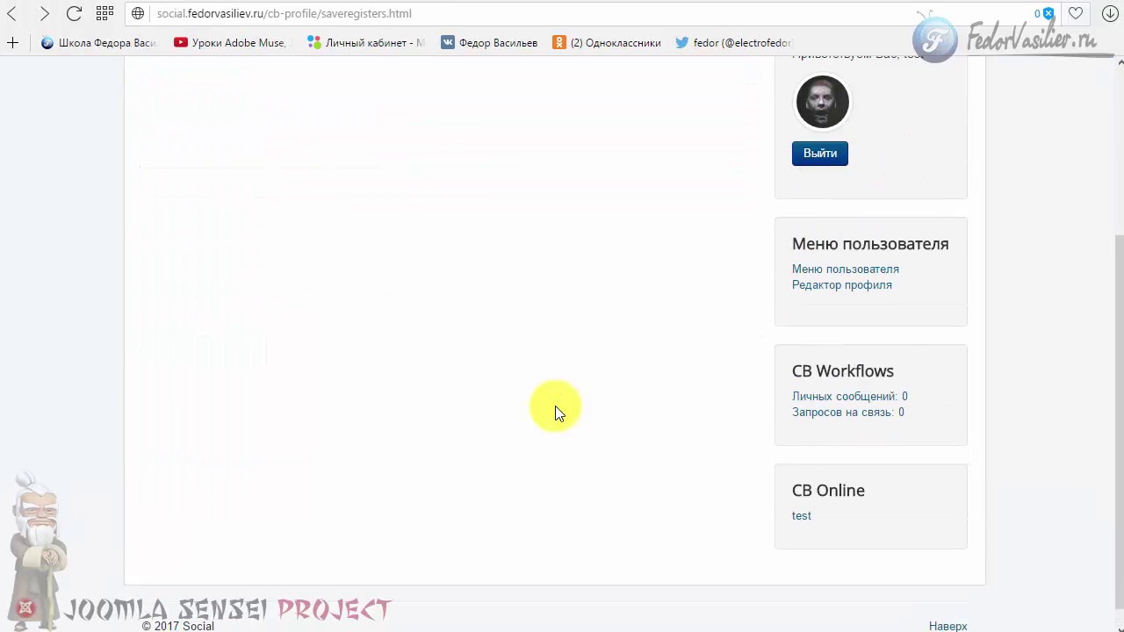
{"action": "scroll", "coordinate": [810, 158], "scroll_direction": "up", "scroll_amount": 3}
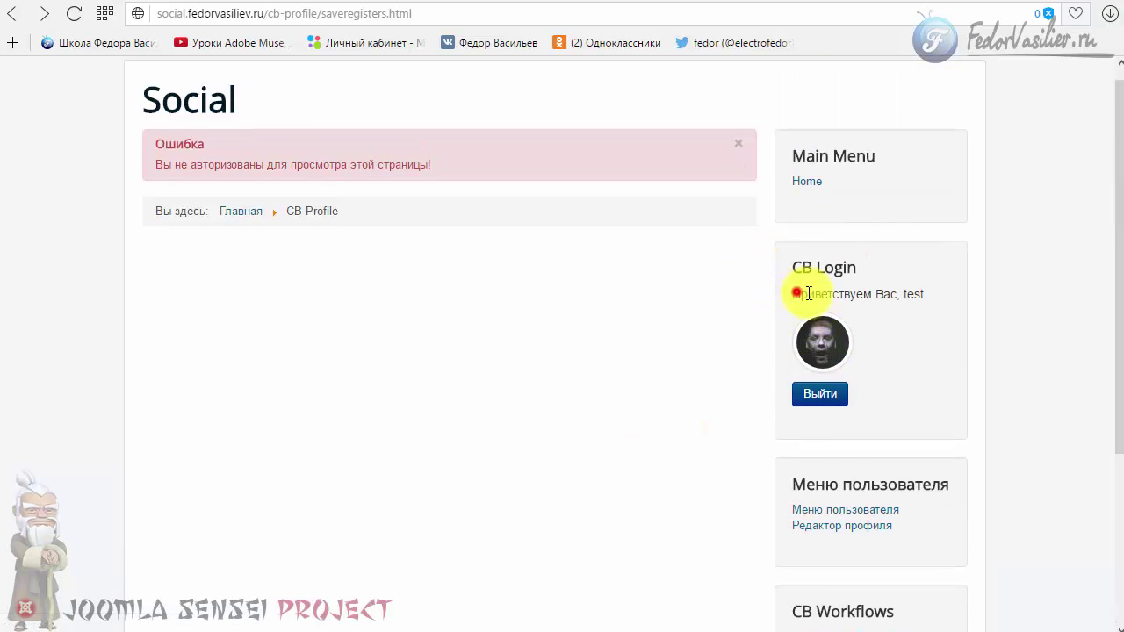
{"action": "left_click_drag", "start_coordinate": [795, 294], "coordinate": [937, 345]}
{"action": "left_click", "coordinate": [937, 345]}
{"action": "scroll", "coordinate": [799, 497], "scroll_direction": "down", "scroll_amount": 3}
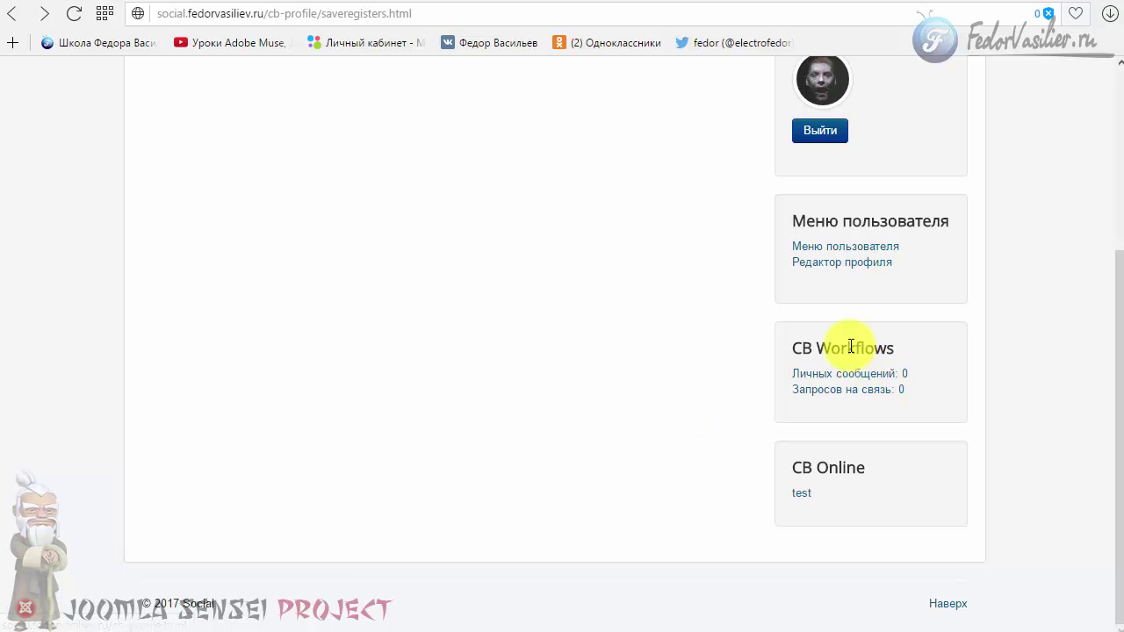
{"action": "left_click_drag", "start_coordinate": [798, 360], "coordinate": [911, 397]}
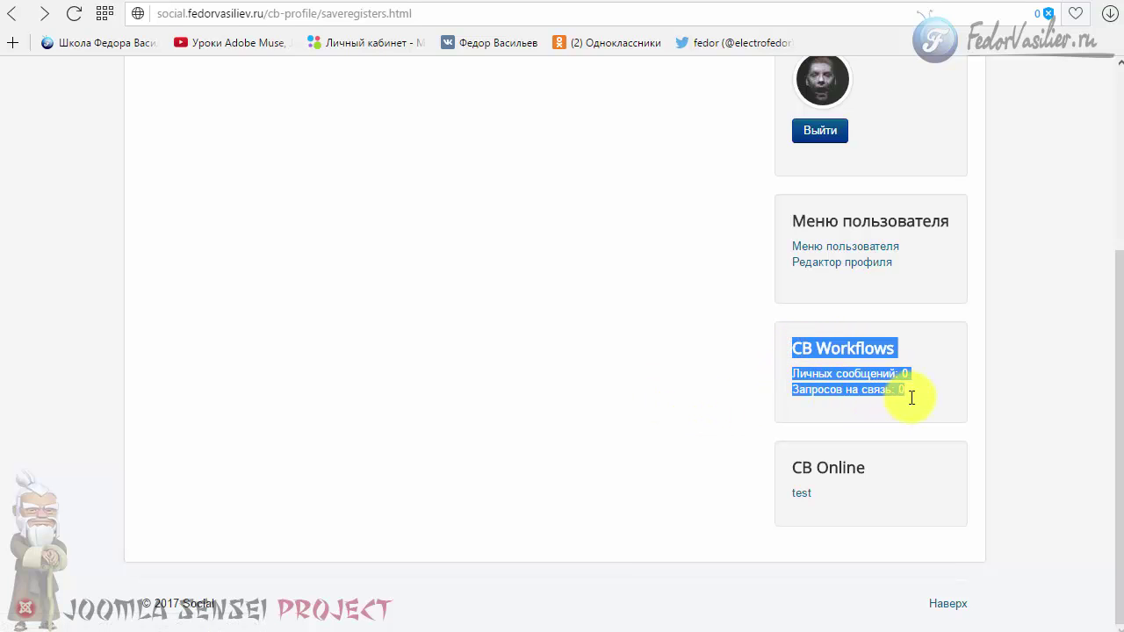
{"action": "left_click", "coordinate": [938, 409]}
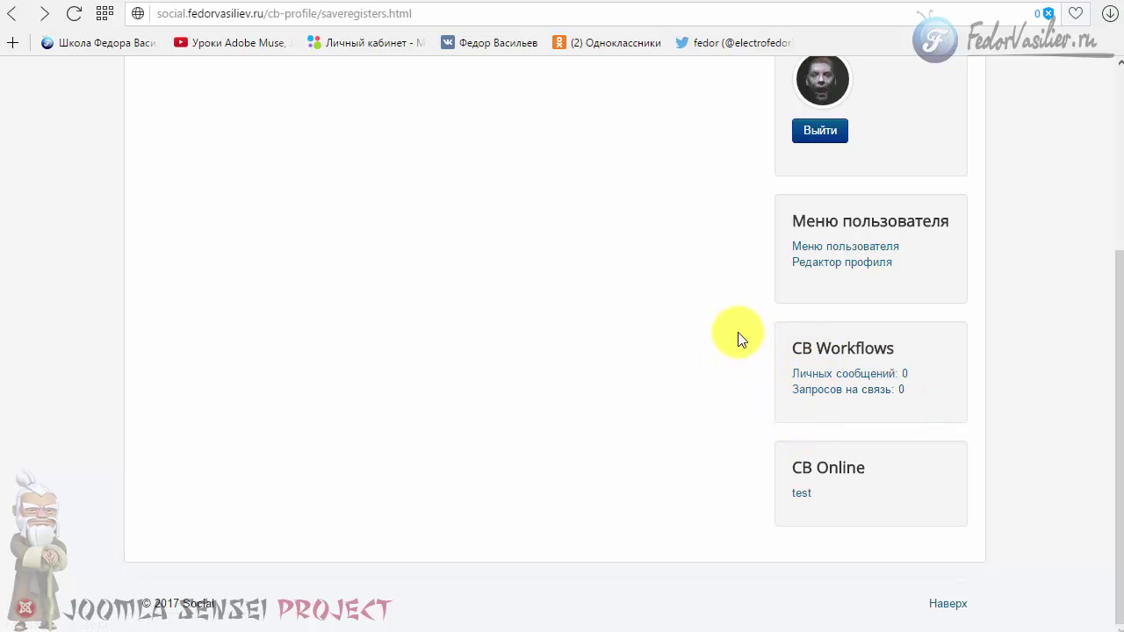
{"action": "left_click_drag", "start_coordinate": [785, 351], "coordinate": [890, 402]}
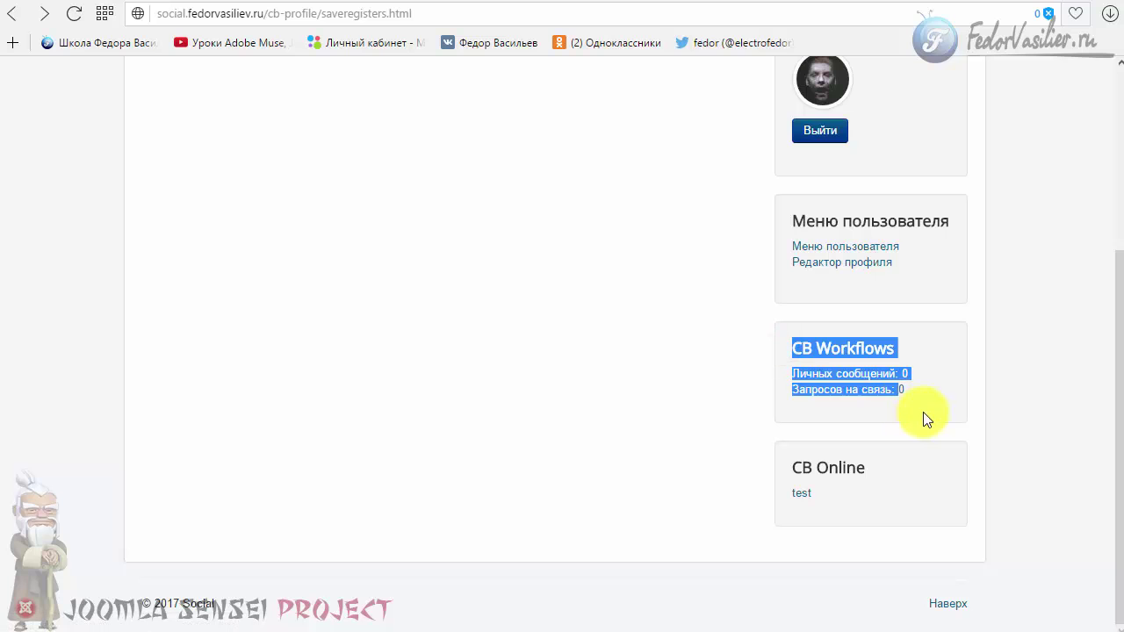
{"action": "left_click", "coordinate": [933, 403]}
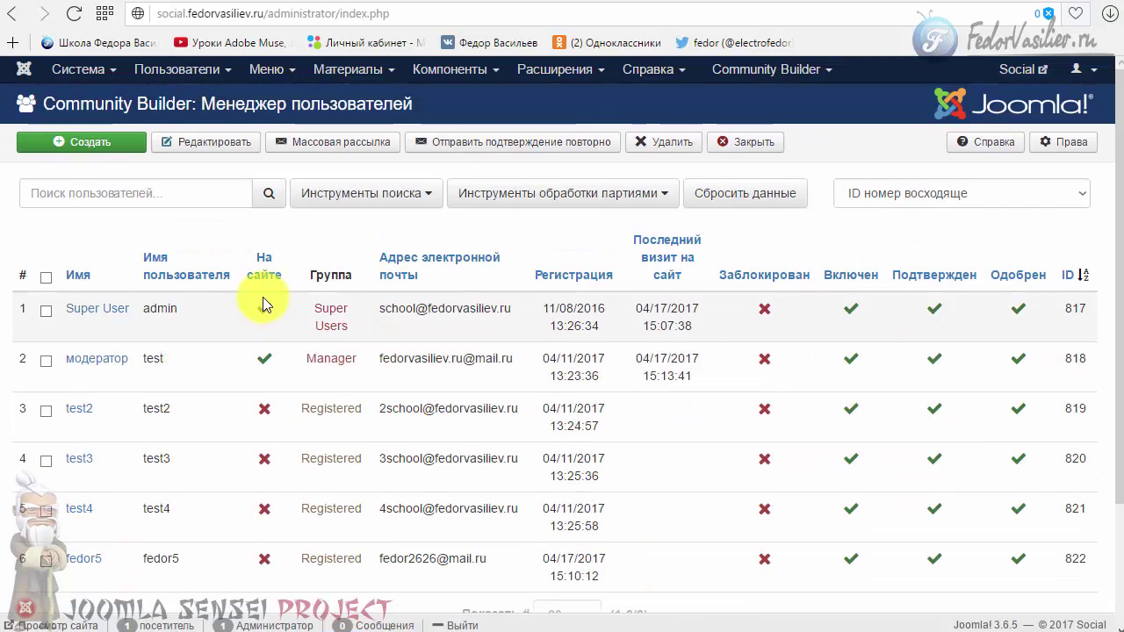
Step: Switch to the Joomla administrator and delete the newly registered user from Community Builder's user list
{"action": "scroll", "coordinate": [253, 350], "scroll_direction": "down", "scroll_amount": 3}
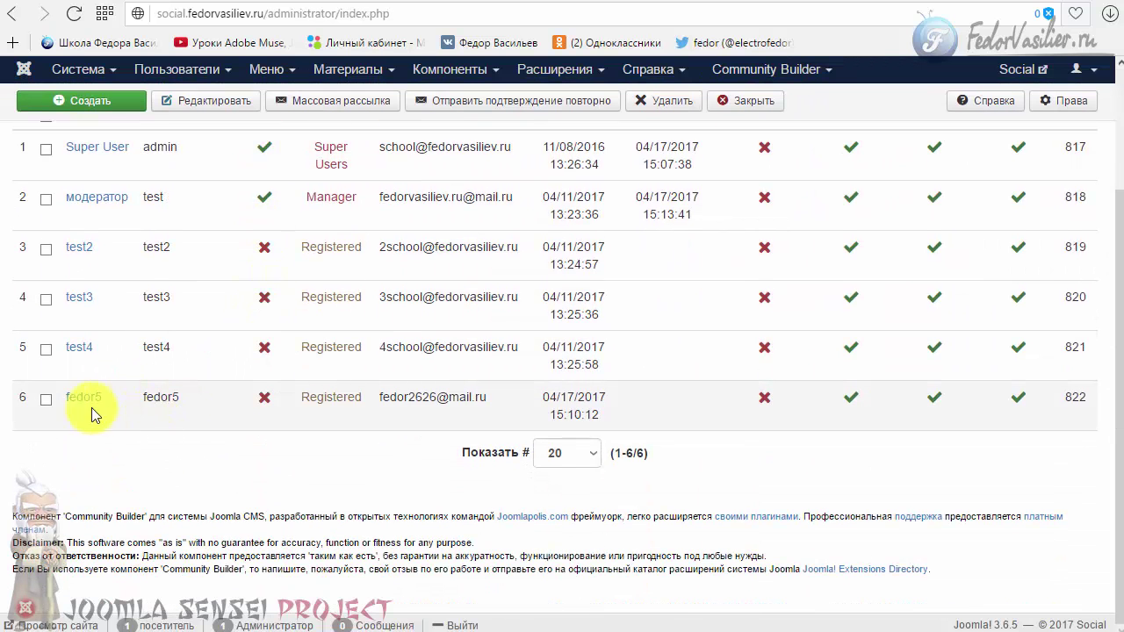
{"action": "left_click_drag", "start_coordinate": [109, 397], "coordinate": [83, 398]}
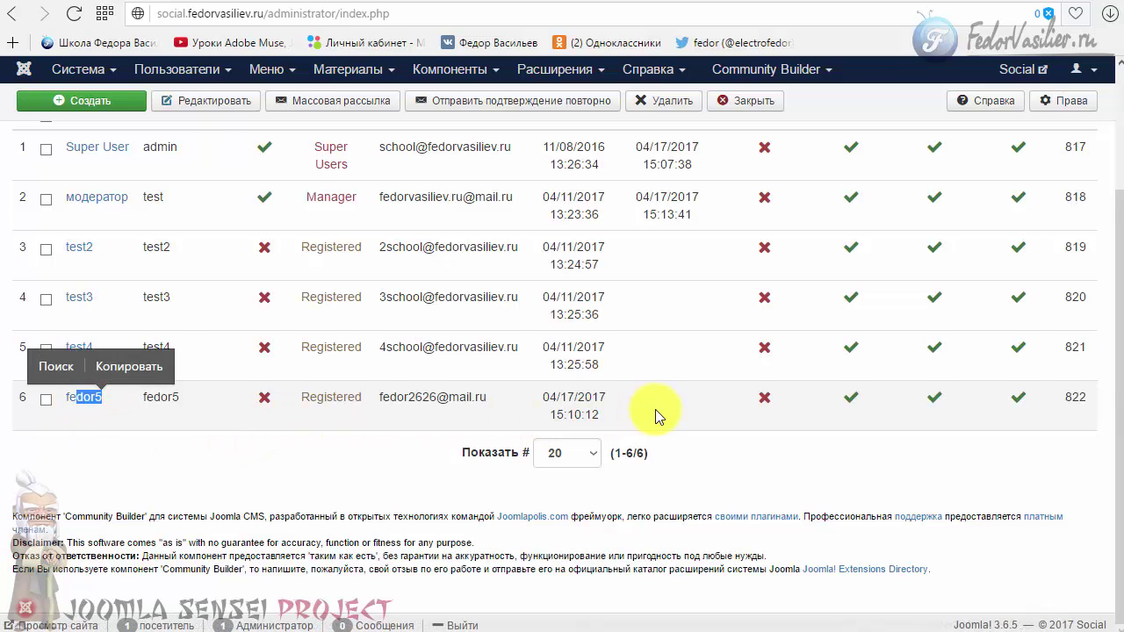
{"action": "scroll", "coordinate": [655, 409], "scroll_direction": "up", "scroll_amount": 3}
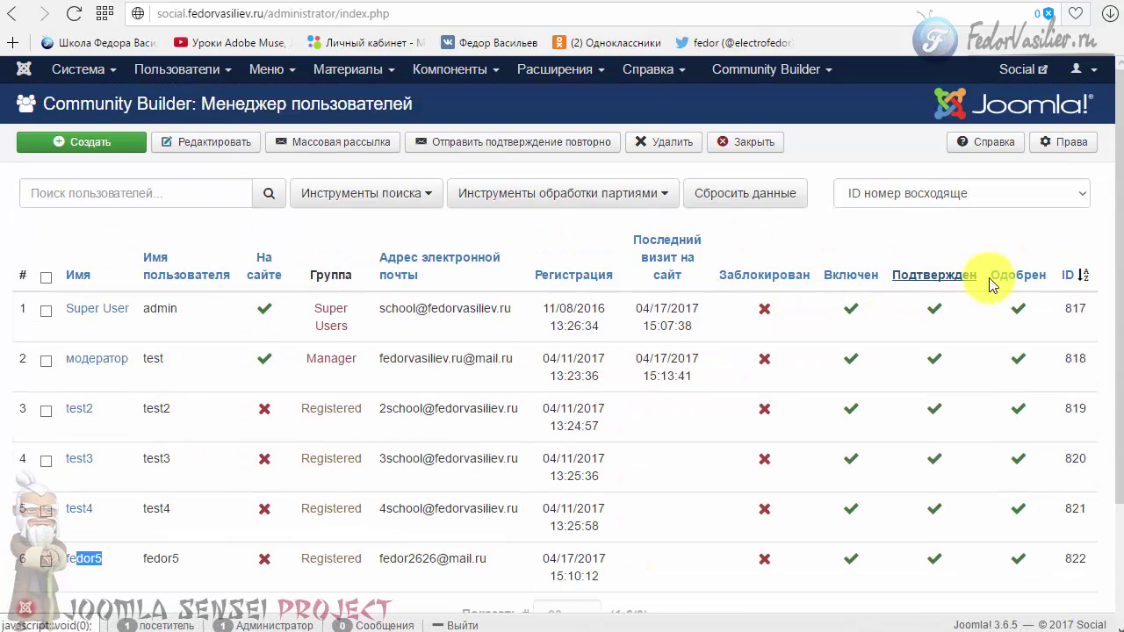
{"action": "scroll", "coordinate": [909, 424], "scroll_direction": "down", "scroll_amount": 2}
{"action": "scroll", "coordinate": [734, 379], "scroll_direction": "up", "scroll_amount": 2}
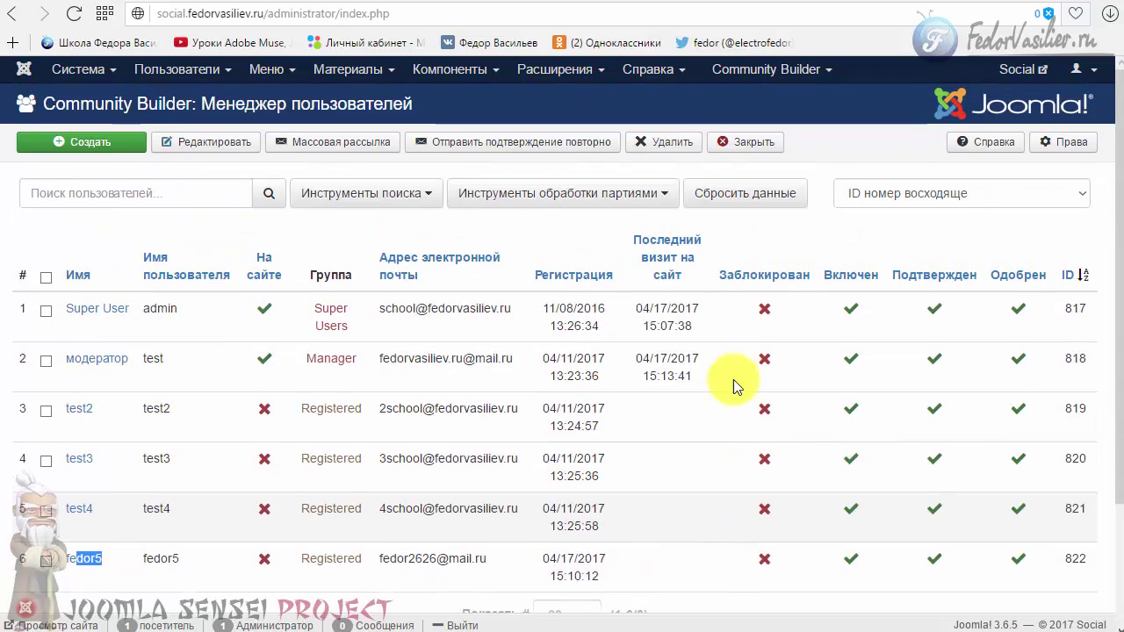
{"action": "scroll", "coordinate": [213, 492], "scroll_direction": "down", "scroll_amount": 1}
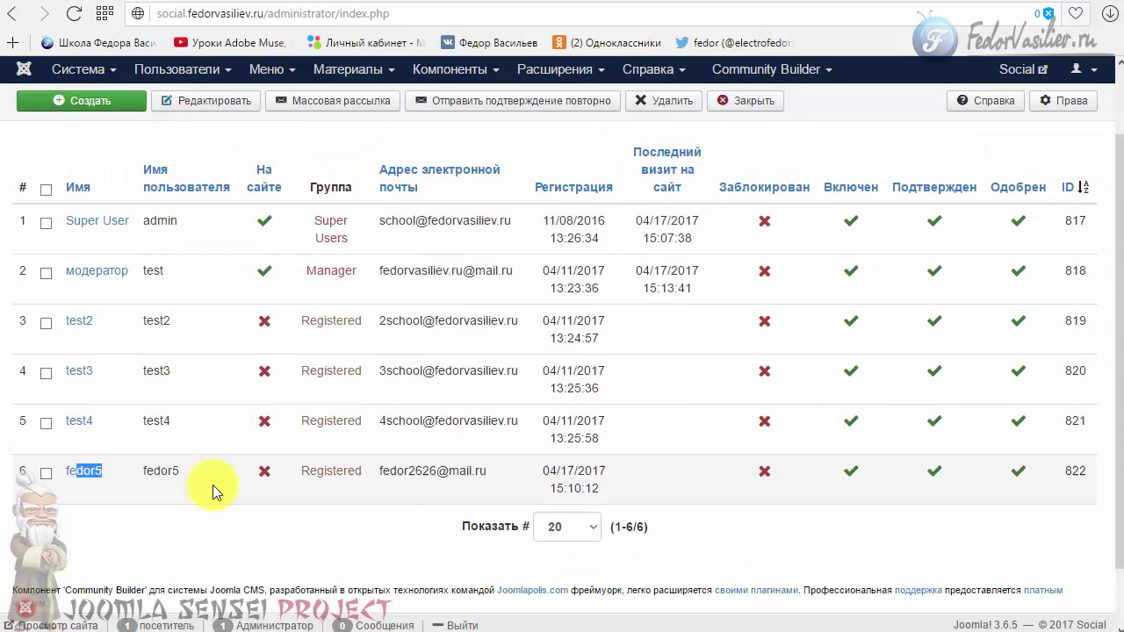
{"action": "left_click", "coordinate": [46, 475]}
{"action": "scroll", "coordinate": [544, 395], "scroll_direction": "up", "scroll_amount": 1}
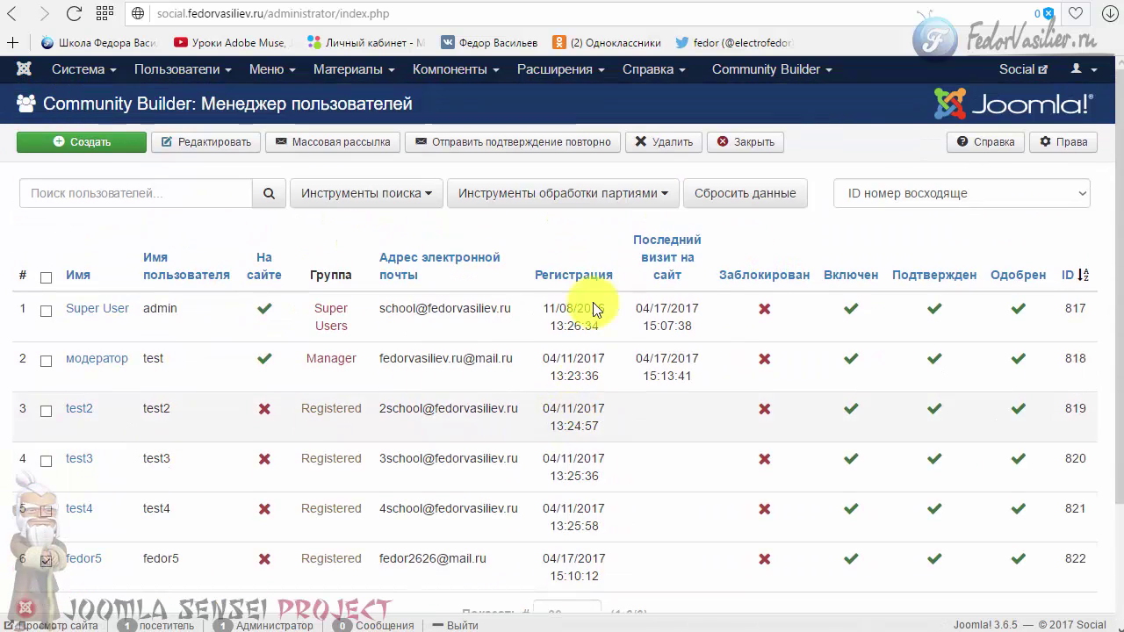
{"action": "left_click", "coordinate": [670, 152]}
{"action": "left_click", "coordinate": [660, 123]}
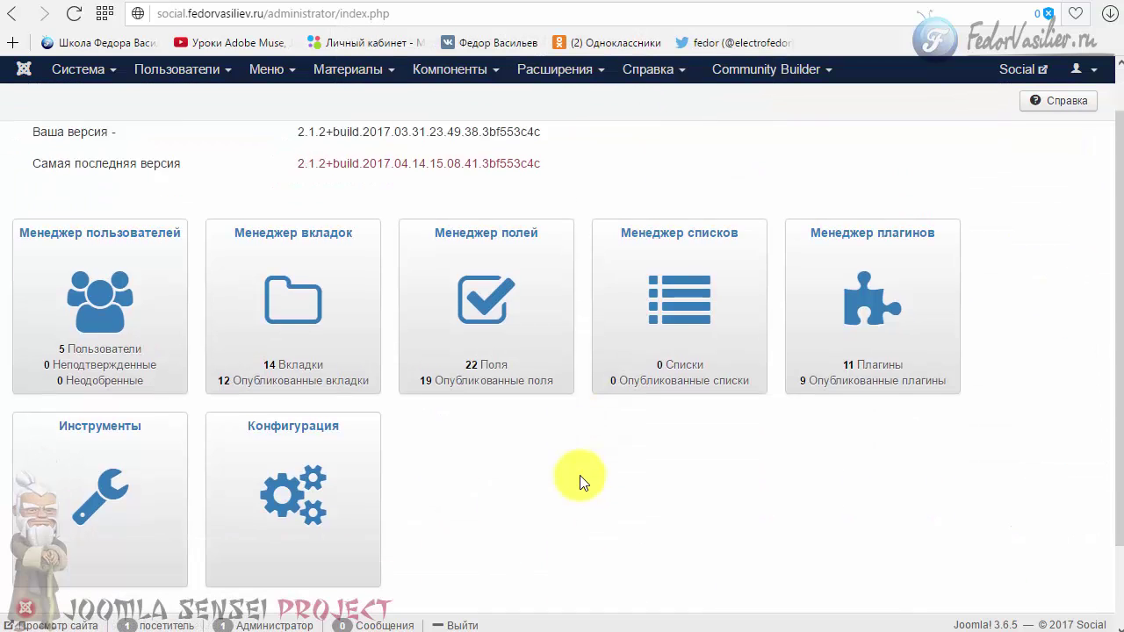
Step: Set Администрационное одобрение to Да in Community Builder's registration configuration and save it
{"action": "scroll", "coordinate": [439, 422], "scroll_direction": "down", "scroll_amount": 1}
{"action": "left_click", "coordinate": [281, 393]}
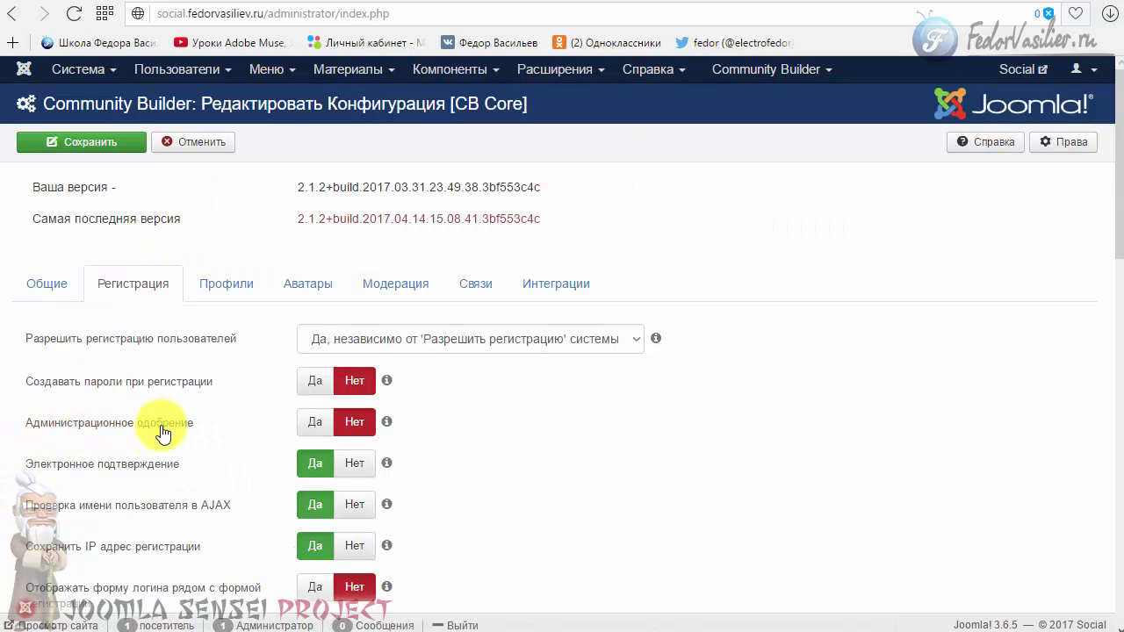
{"action": "mouse_move", "coordinate": [349, 426]}
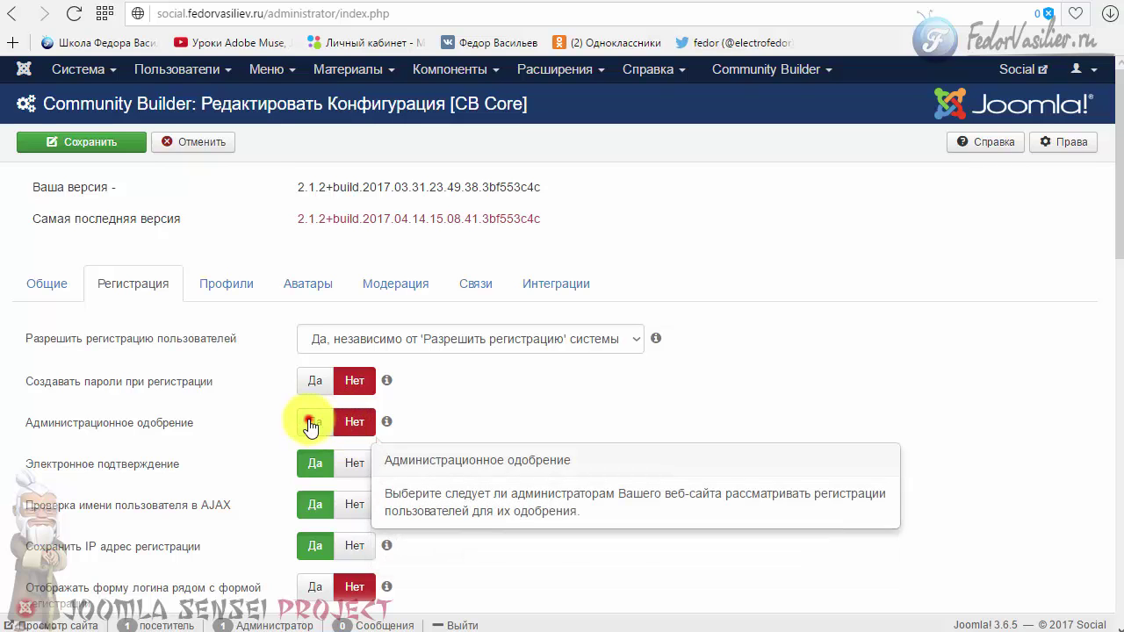
{"action": "left_click", "coordinate": [307, 425]}
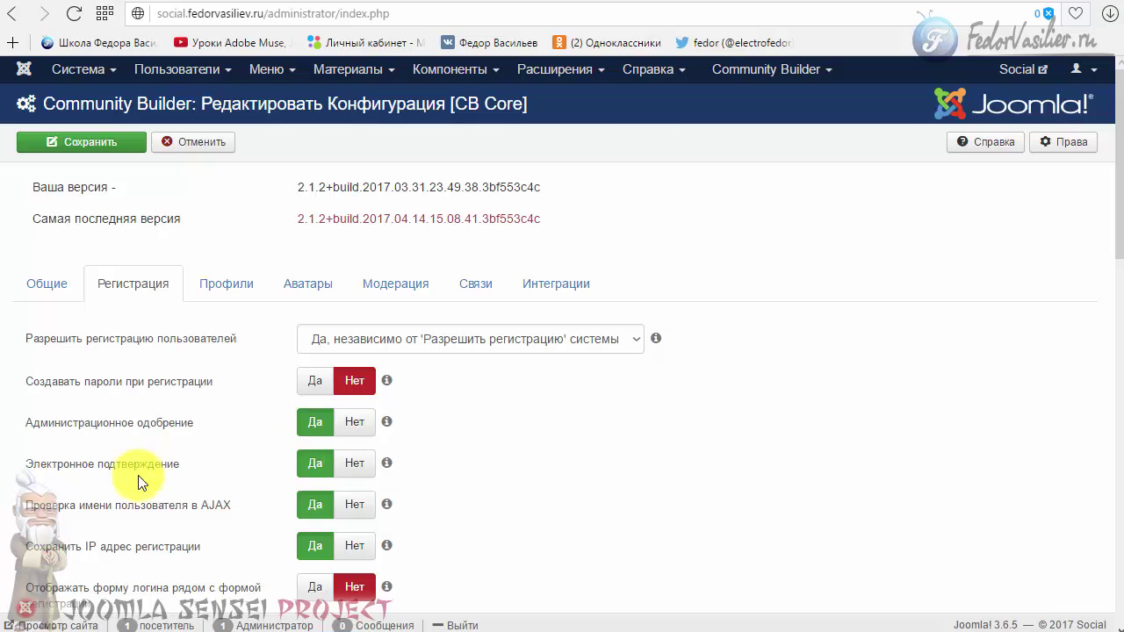
{"action": "mouse_move", "coordinate": [292, 435]}
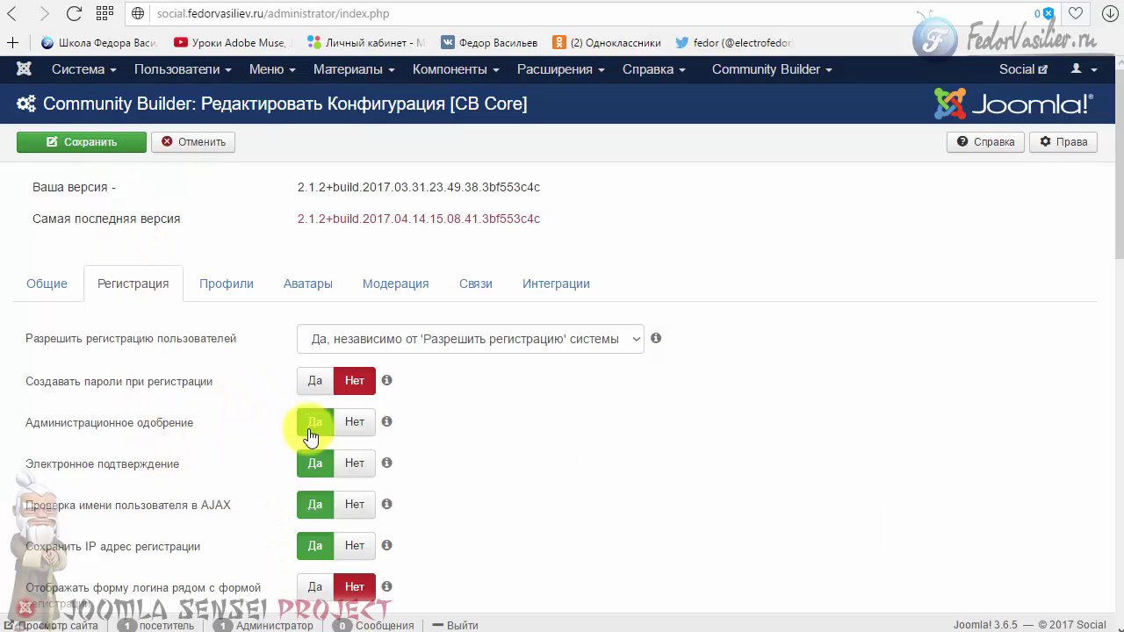
{"action": "left_click", "coordinate": [73, 146]}
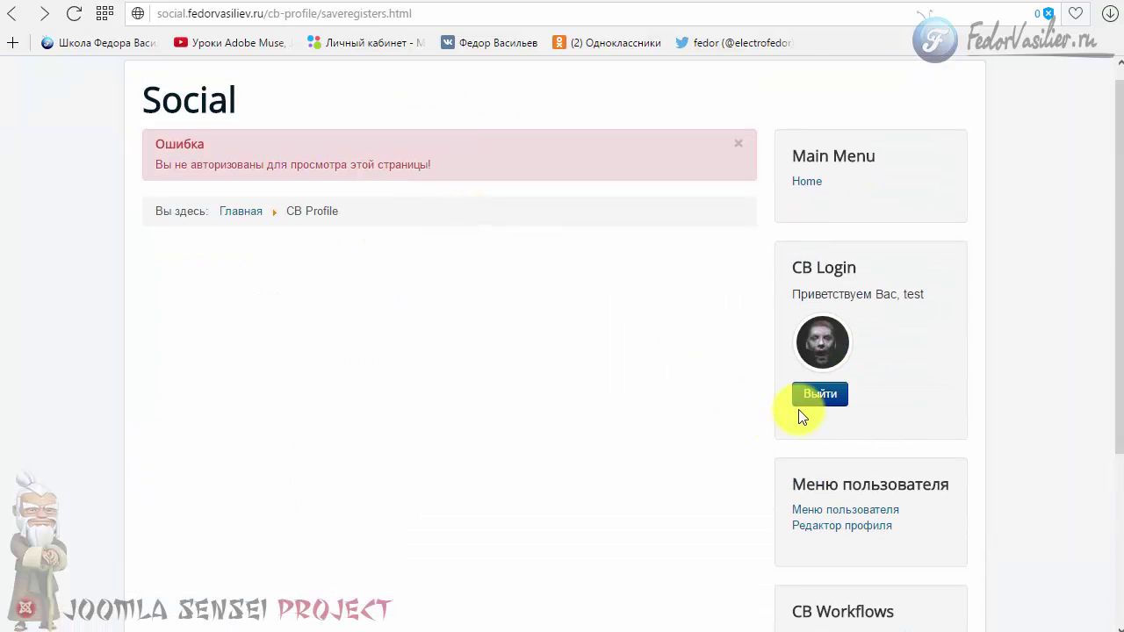
Step: Log out of the test account on the Social site and register the deleted user again with the terms accepted
{"action": "left_click", "coordinate": [800, 402]}
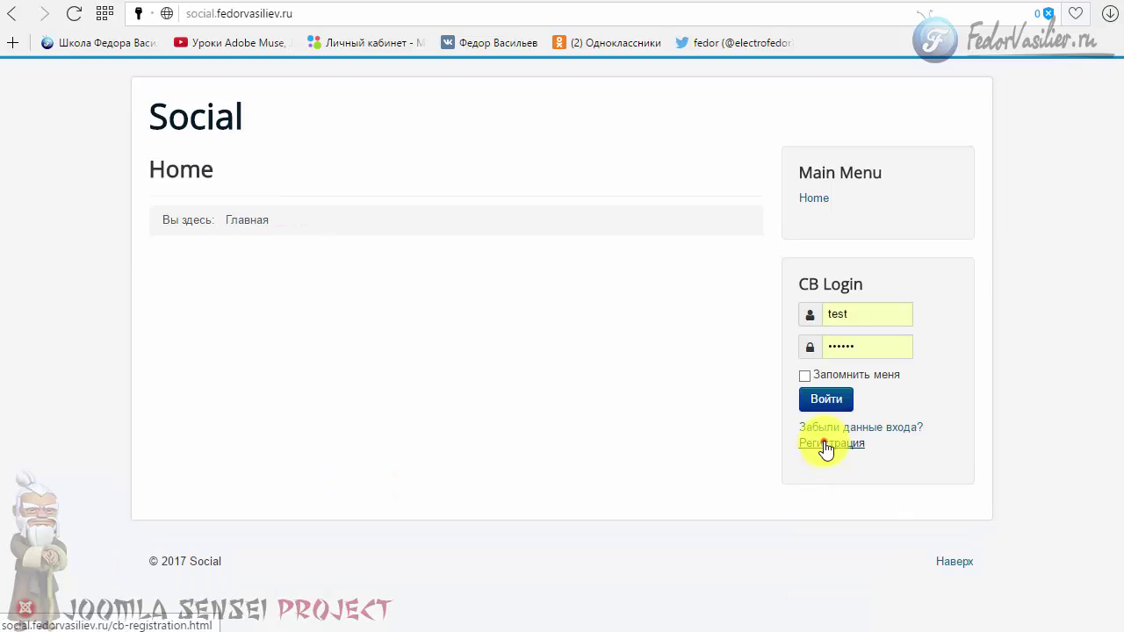
{"action": "left_click", "coordinate": [825, 443]}
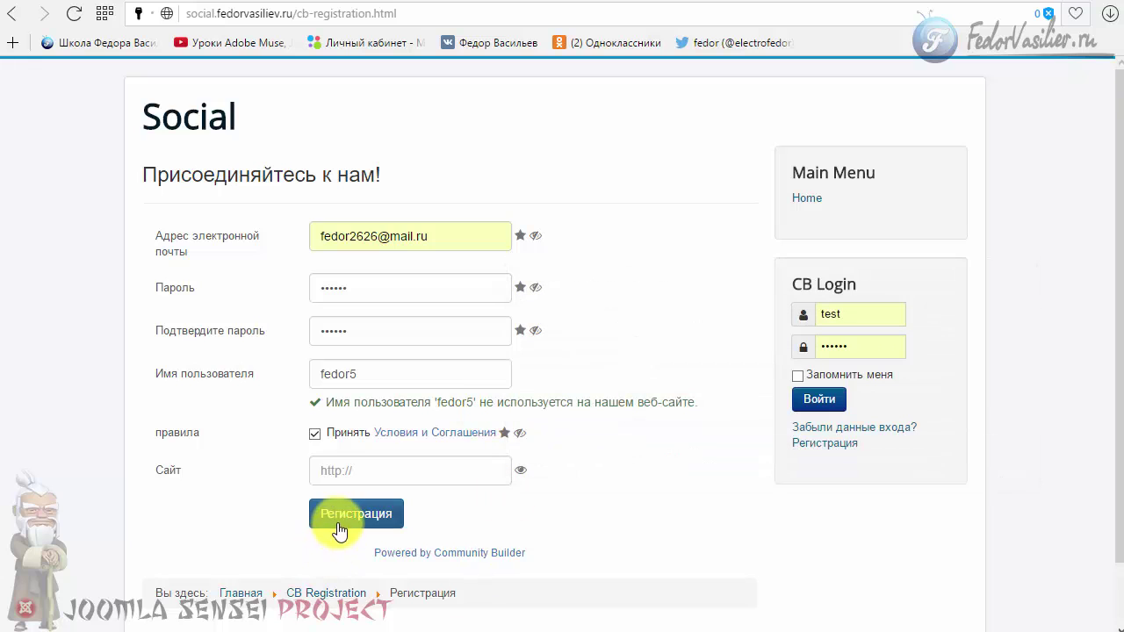
{"action": "left_click", "coordinate": [339, 516]}
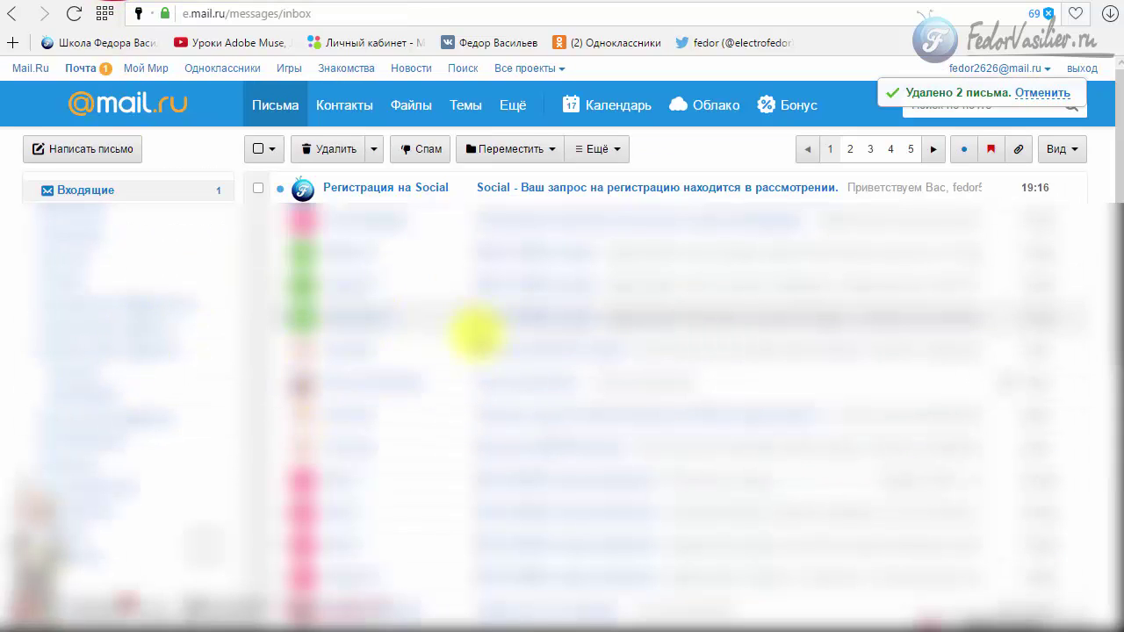
Step: Open the pending-registration e-mail in the registrant's mailbox, follow its confirmation link and examine the resulting page
{"action": "left_click", "coordinate": [566, 187]}
{"action": "scroll", "coordinate": [597, 220], "scroll_direction": "down", "scroll_amount": 1}
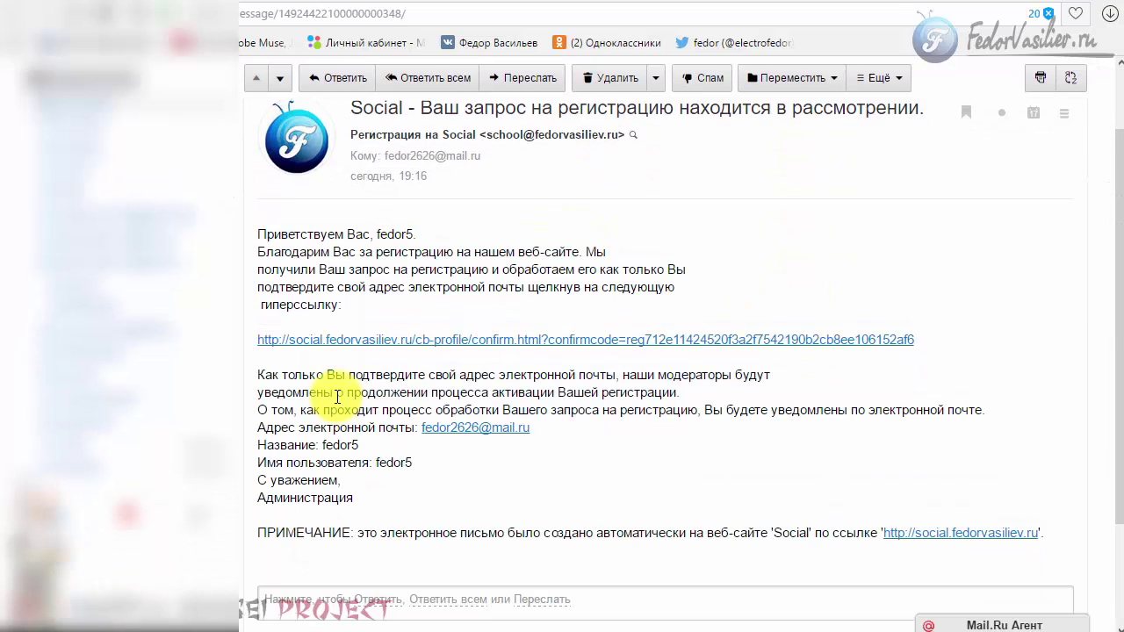
{"action": "left_click", "coordinate": [347, 345]}
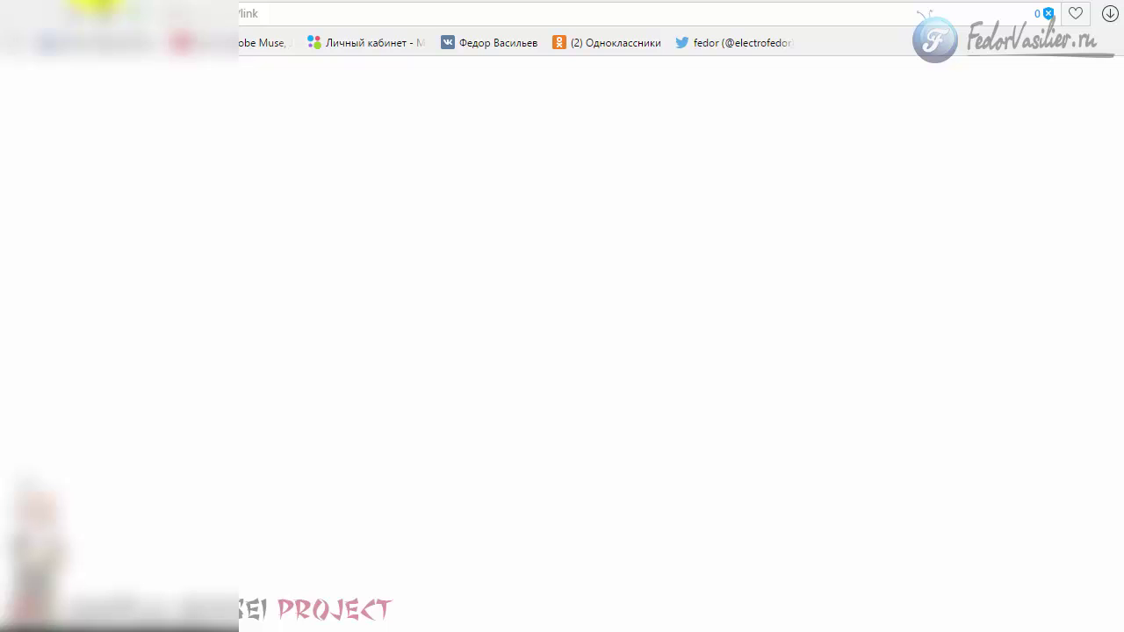
{"action": "left_click_drag", "start_coordinate": [151, 155], "coordinate": [477, 188]}
{"action": "left_click", "coordinate": [436, 308]}
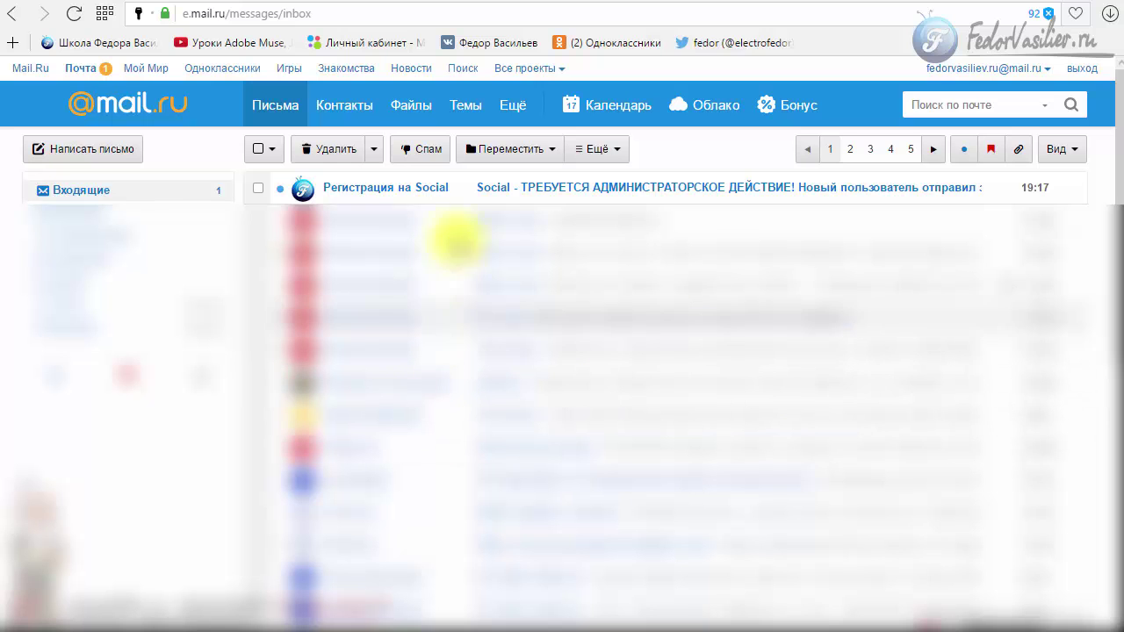
Step: Open the administrator-action e-mail in the moderator's mailbox and examine the new user's details
{"action": "left_click", "coordinate": [776, 192]}
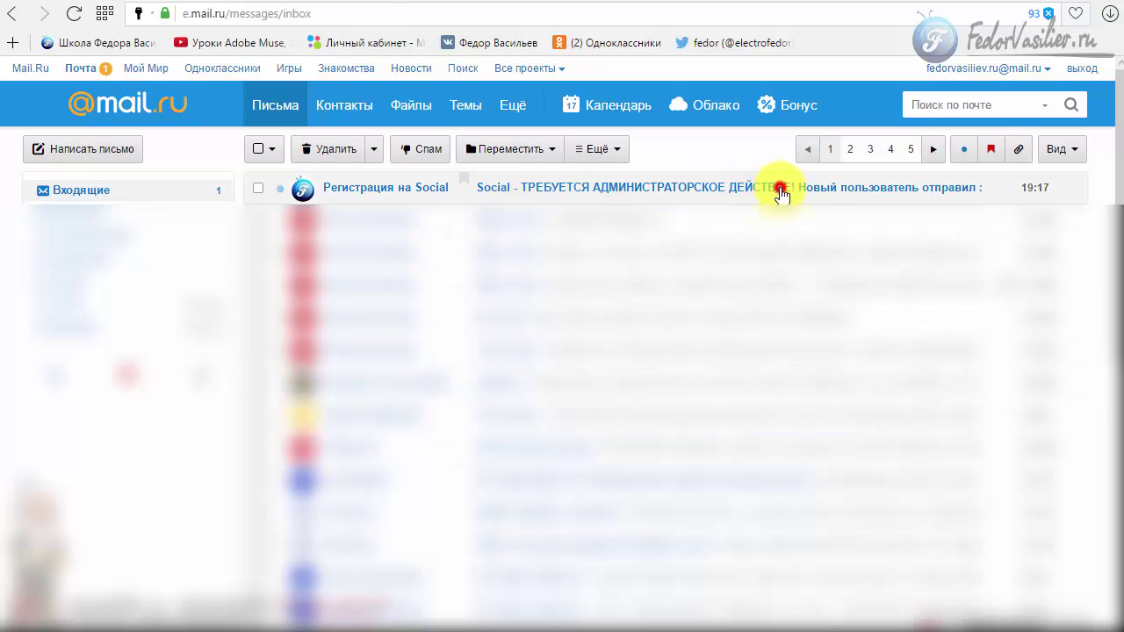
{"action": "scroll", "coordinate": [764, 321], "scroll_direction": "down", "scroll_amount": 2}
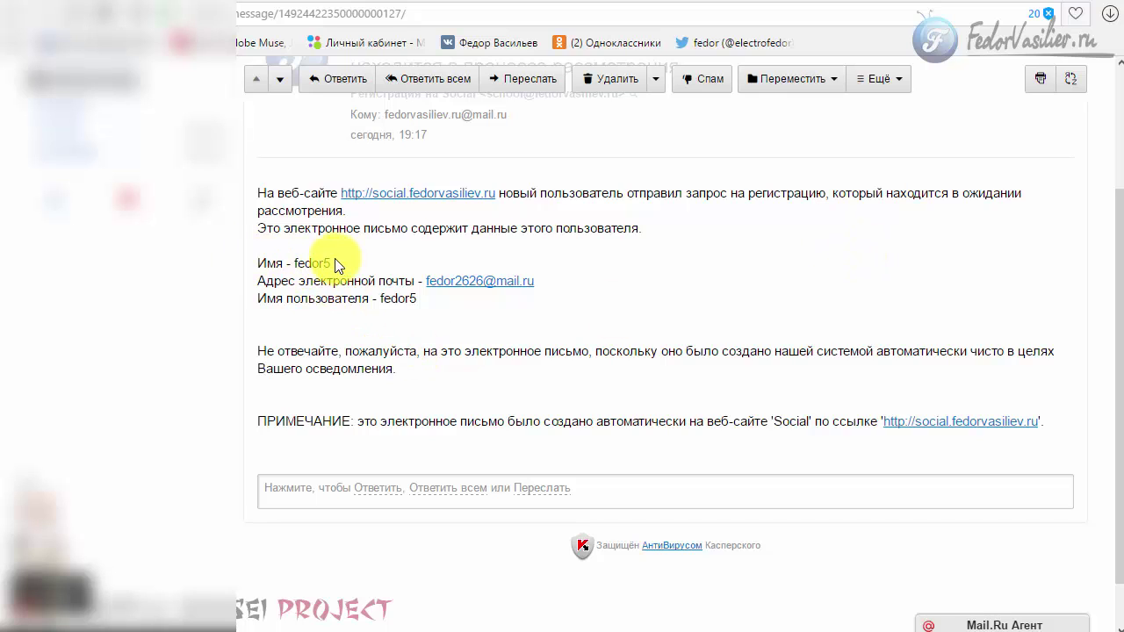
{"action": "left_click_drag", "start_coordinate": [335, 264], "coordinate": [297, 263]}
{"action": "scroll", "coordinate": [513, 379], "scroll_direction": "up", "scroll_amount": 2}
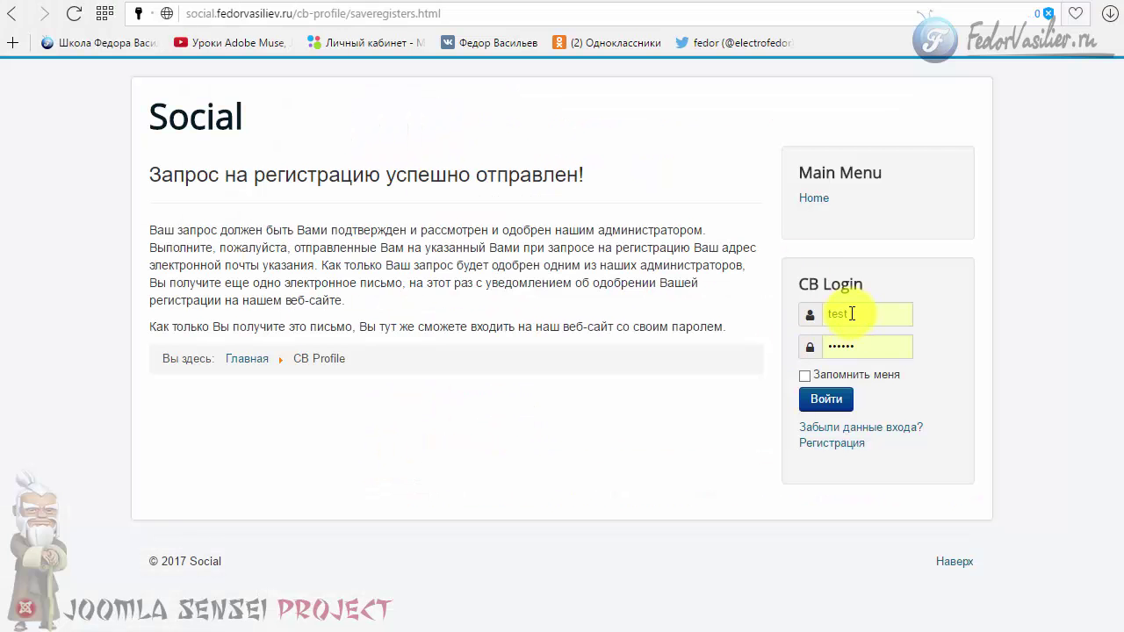
Step: Log in to the Social site as test and open the user approval requests from the CB Workflows module
{"action": "left_click", "coordinate": [849, 346]}
{"action": "left_click", "coordinate": [830, 406]}
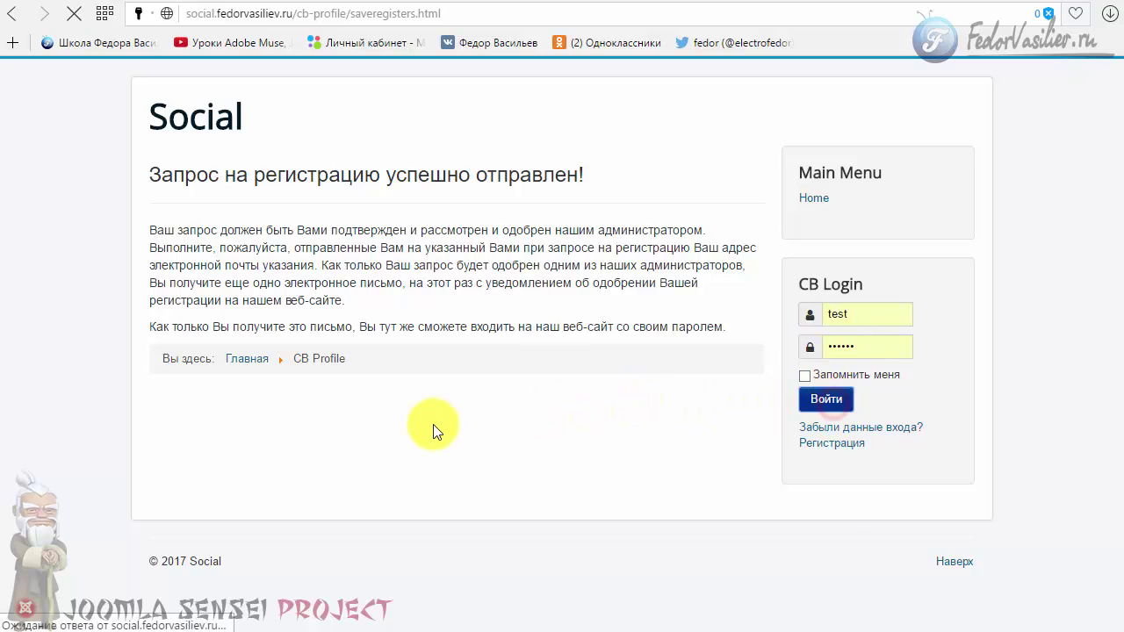
{"action": "scroll", "coordinate": [998, 289], "scroll_direction": "down", "scroll_amount": 3}
{"action": "left_click_drag", "start_coordinate": [791, 364], "coordinate": [896, 365]}
{"action": "left_click", "coordinate": [1119, 420]}
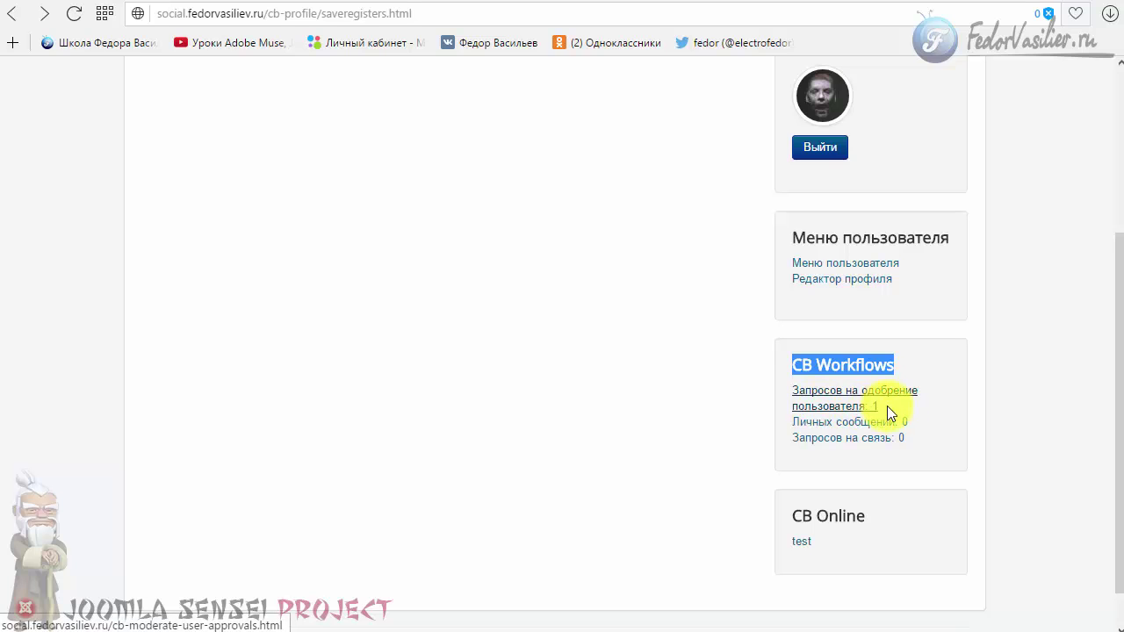
{"action": "left_click", "coordinate": [956, 405]}
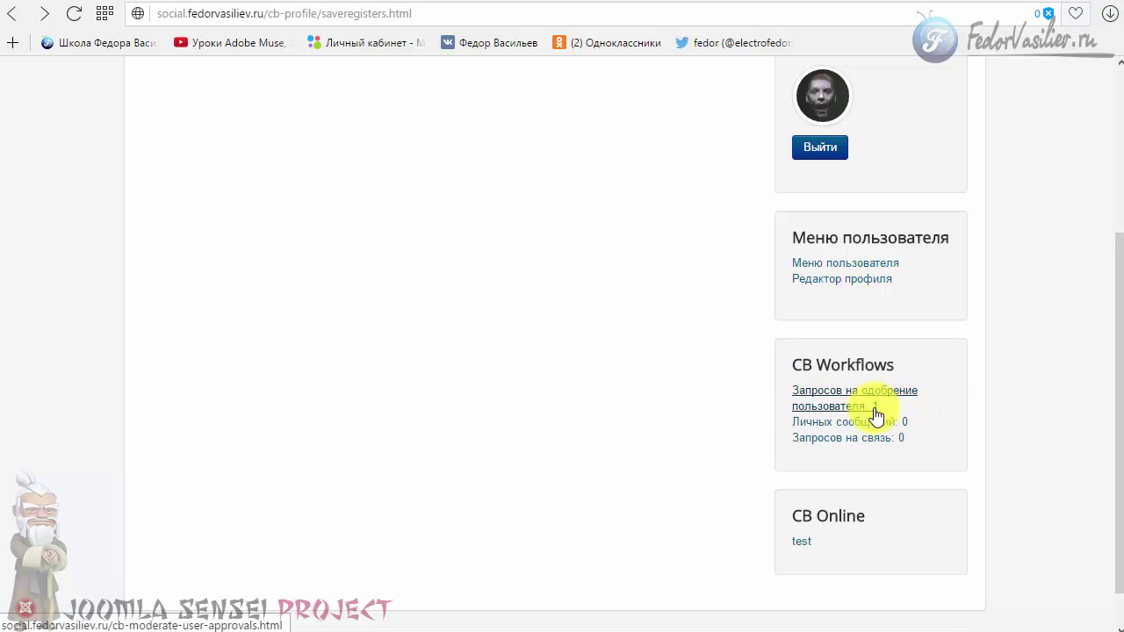
{"action": "left_click", "coordinate": [809, 397]}
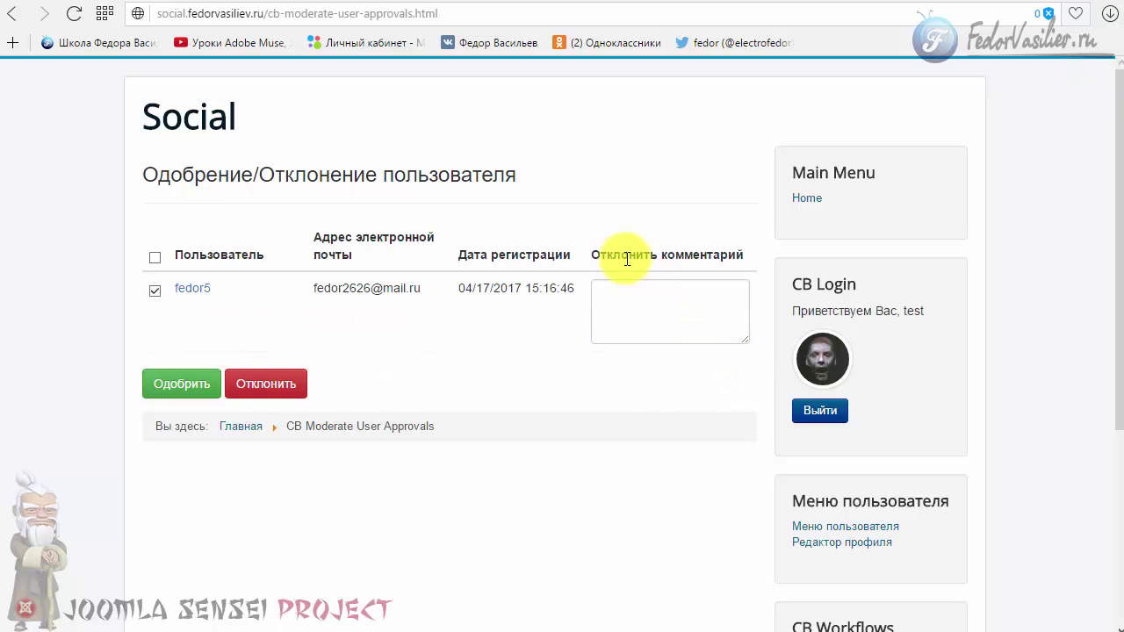
Step: Reject the pending user's registration with the comment "нет!"
{"action": "left_click", "coordinate": [672, 309]}
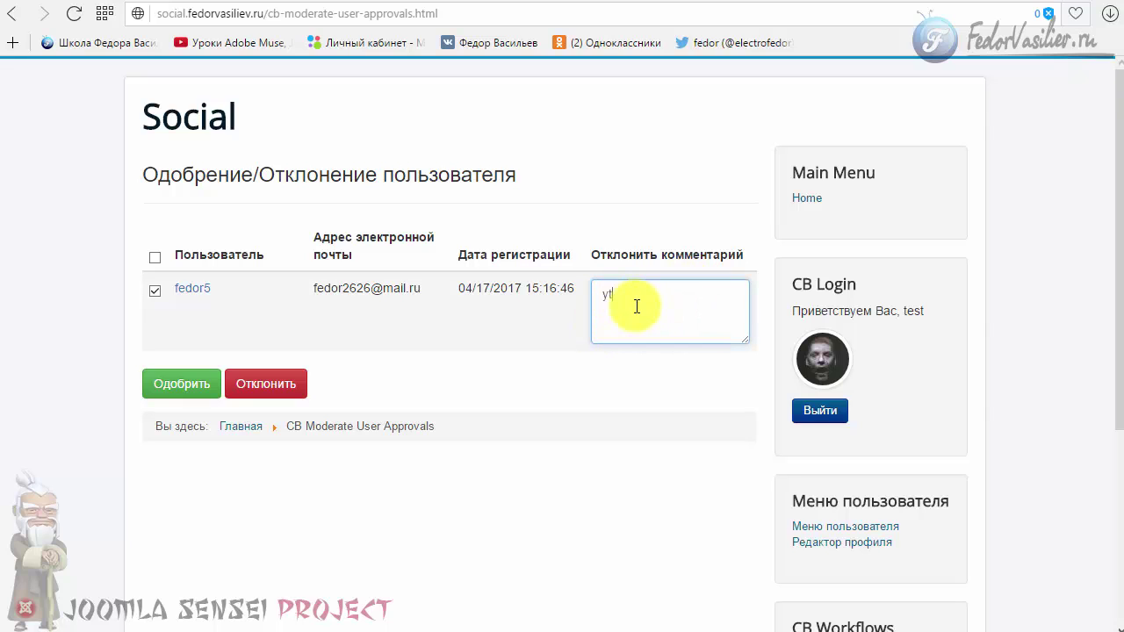
{"action": "type", "text": "нет!"}
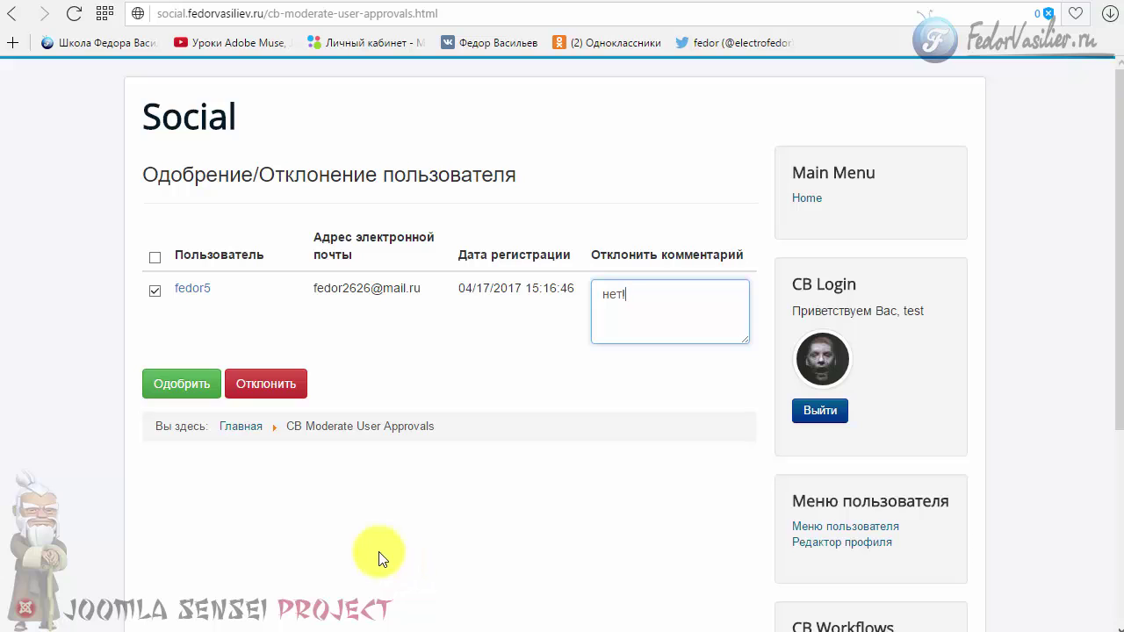
{"action": "left_click", "coordinate": [257, 395]}
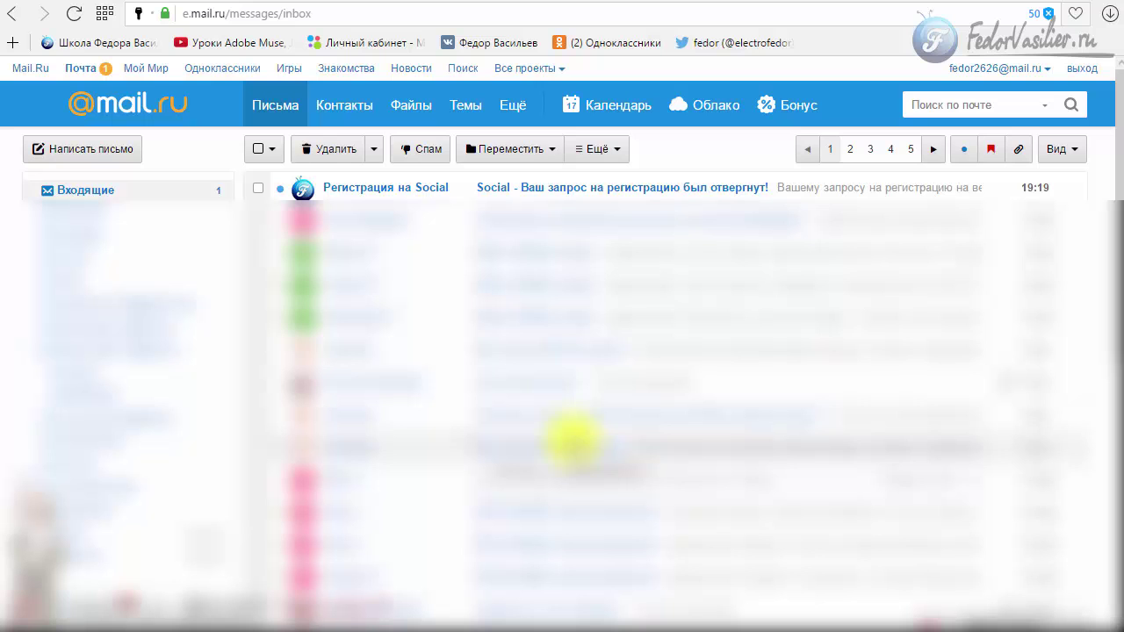
Step: Open the registration rejection e-mail in the registrant's mailbox and examine the stated reason
{"action": "left_click", "coordinate": [553, 195]}
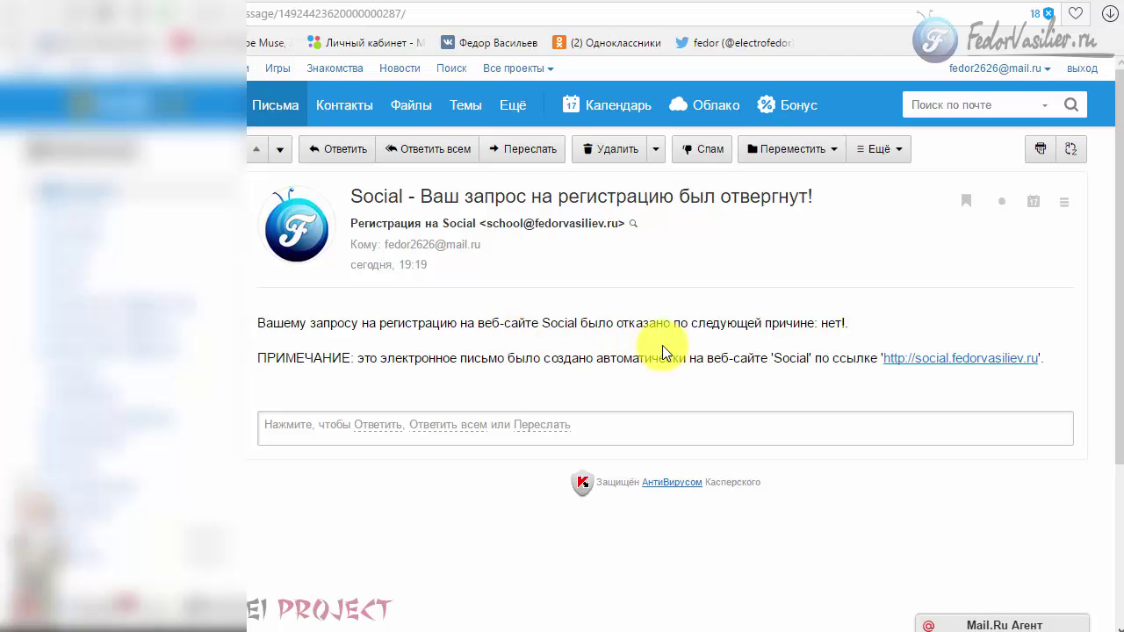
{"action": "left_click_drag", "start_coordinate": [819, 323], "coordinate": [841, 323]}
{"action": "left_click", "coordinate": [832, 327]}
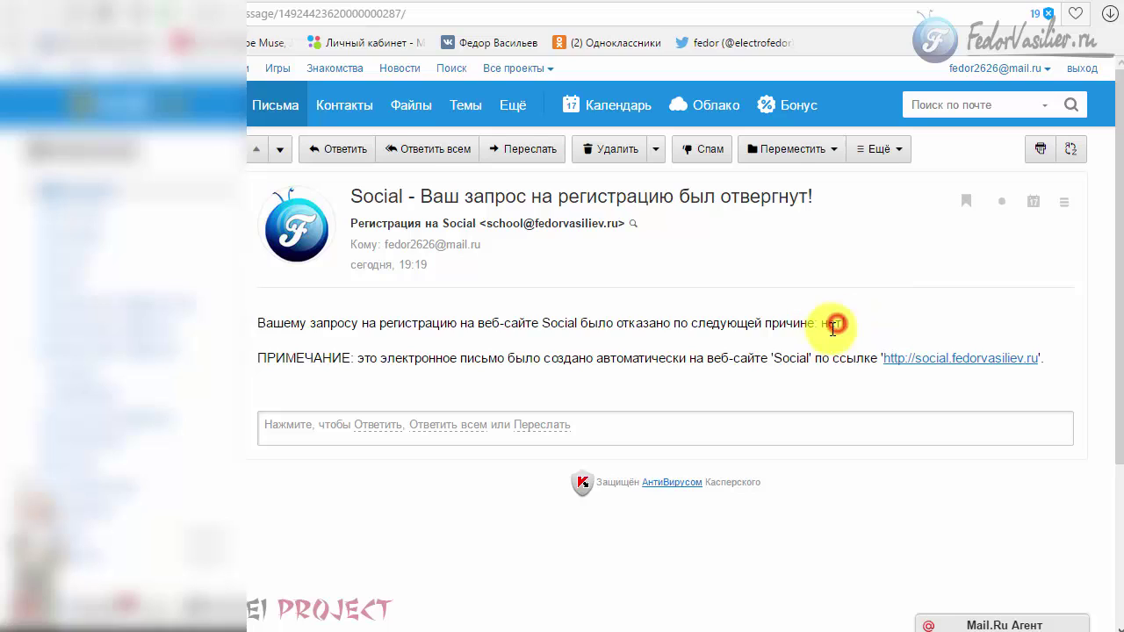
{"action": "left_click_drag", "start_coordinate": [821, 324], "coordinate": [845, 339]}
{"action": "left_click", "coordinate": [420, 363]}
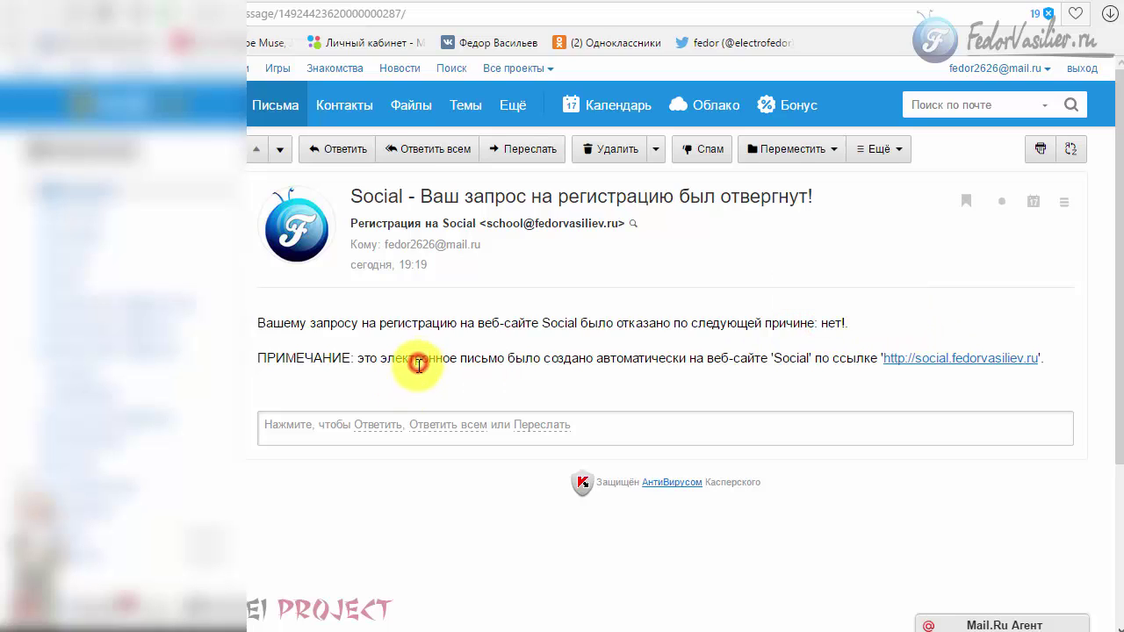
Step: Return to the inbox and delete the rejection e-mail
{"action": "left_click", "coordinate": [123, 200]}
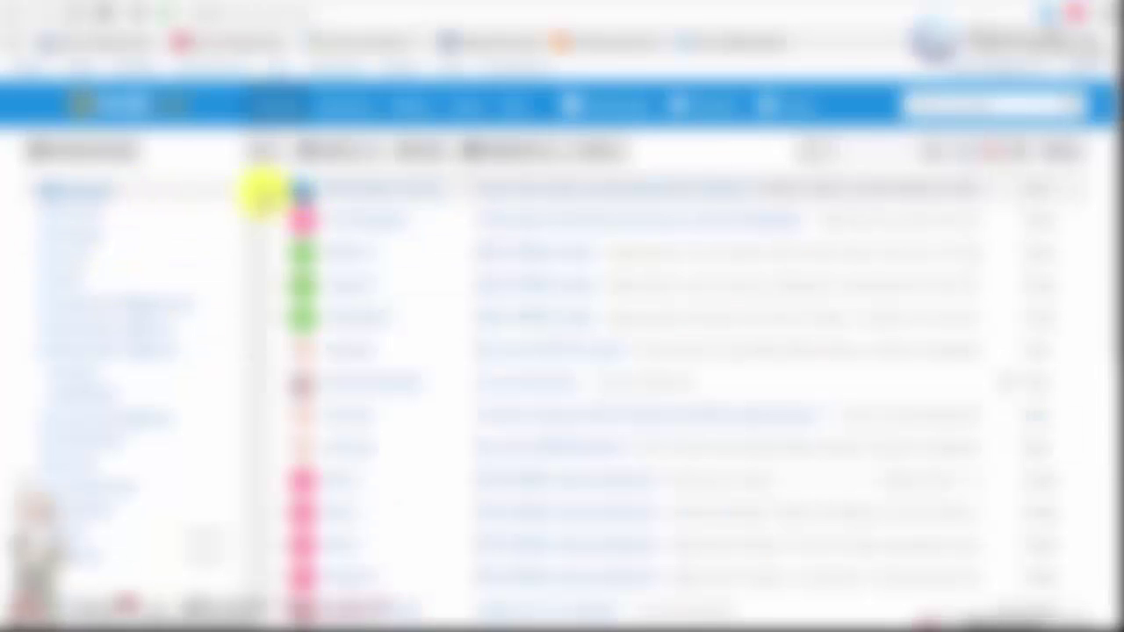
{"action": "left_click", "coordinate": [264, 188]}
{"action": "left_click", "coordinate": [309, 155]}
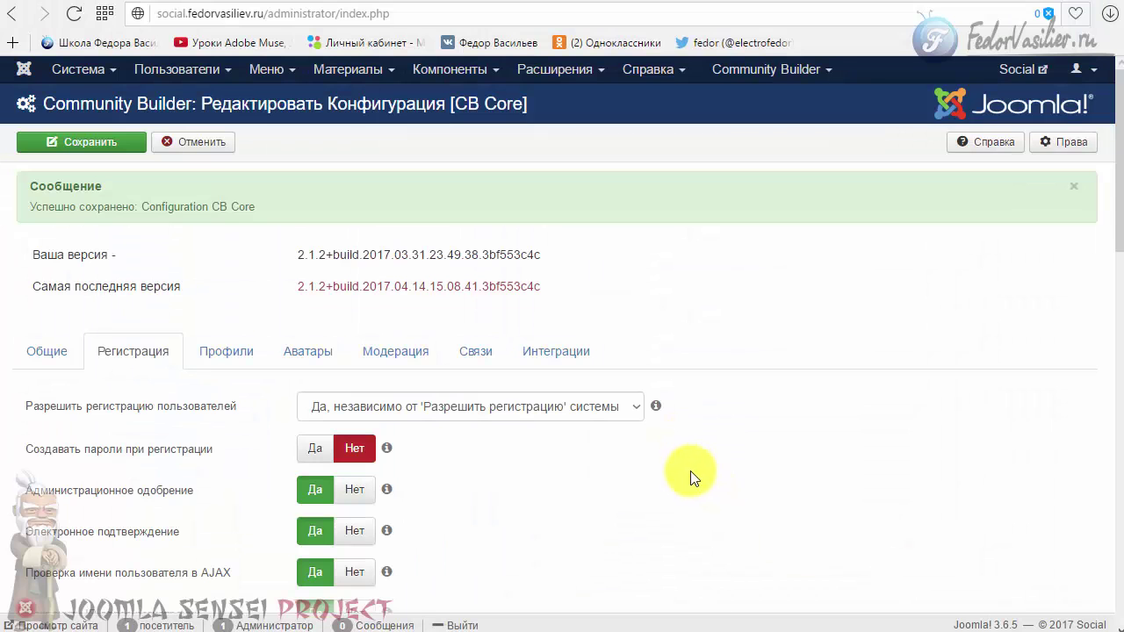
Step: Switch to the Joomla administrator and enable and approve the rejected user in Community Builder's Менеджер пользователей
{"action": "left_click", "coordinate": [220, 151]}
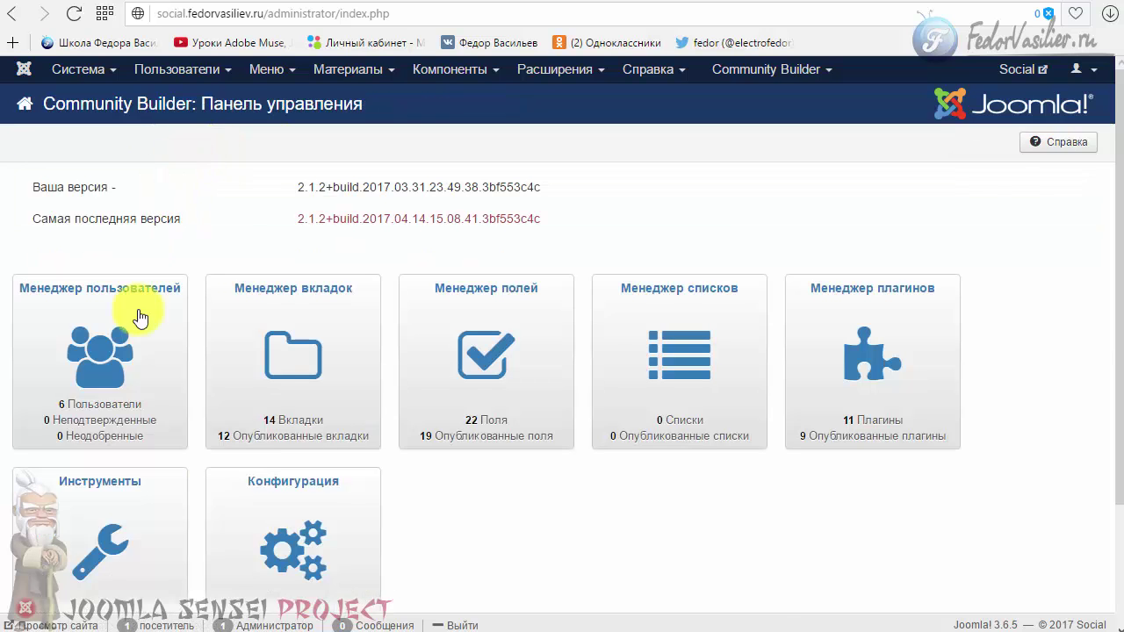
{"action": "left_click", "coordinate": [119, 350]}
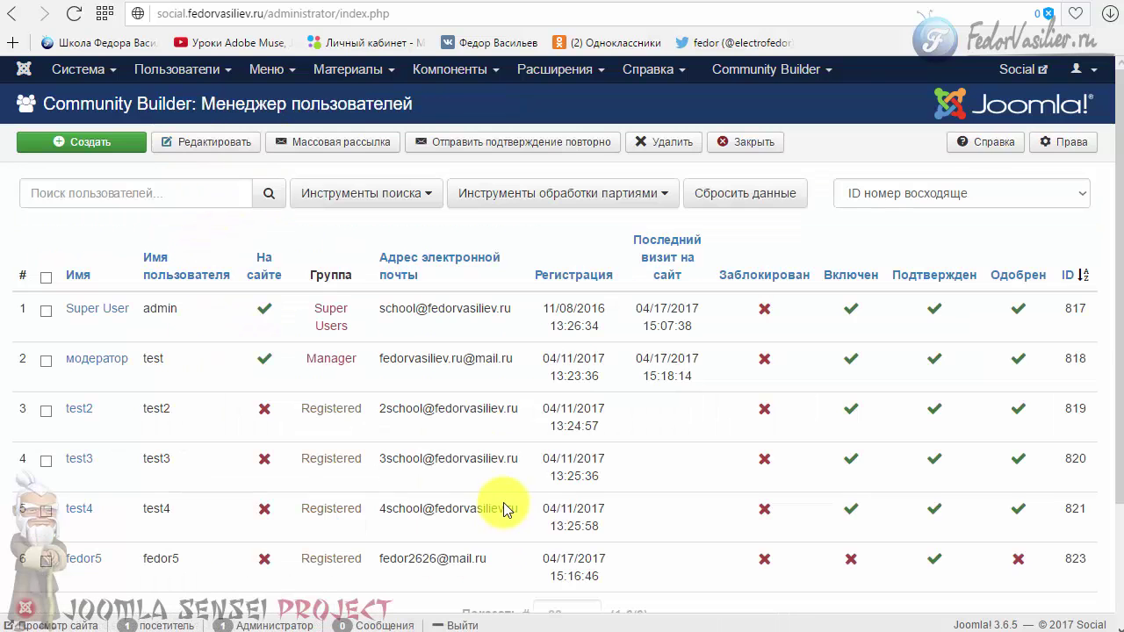
{"action": "scroll", "coordinate": [502, 509], "scroll_direction": "down", "scroll_amount": 3}
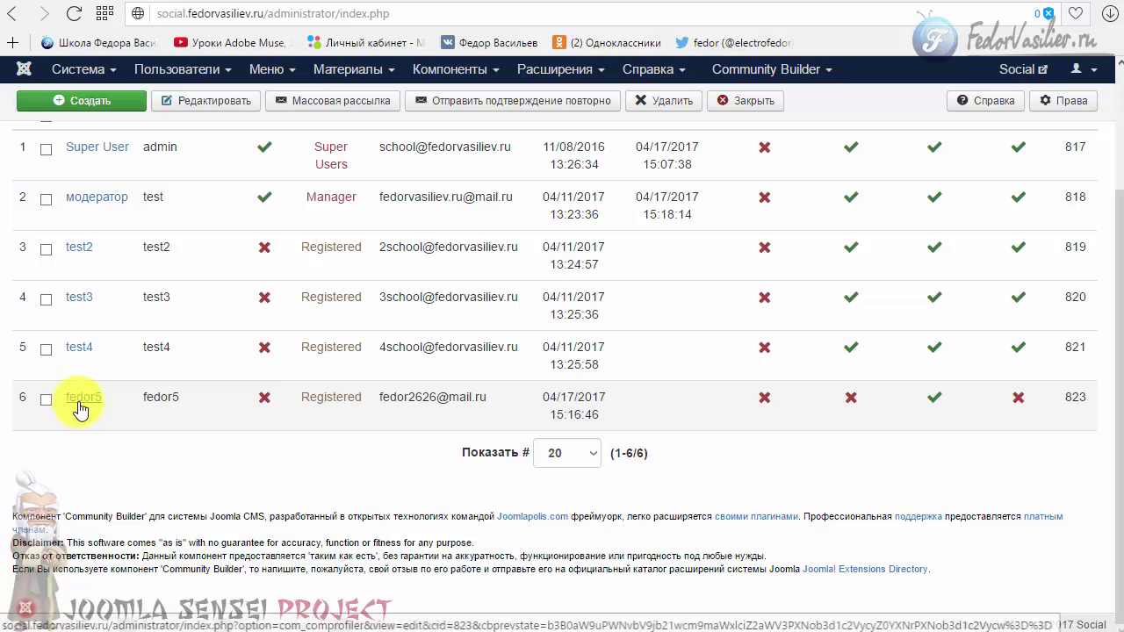
{"action": "scroll", "coordinate": [229, 422], "scroll_direction": "up", "scroll_amount": 1}
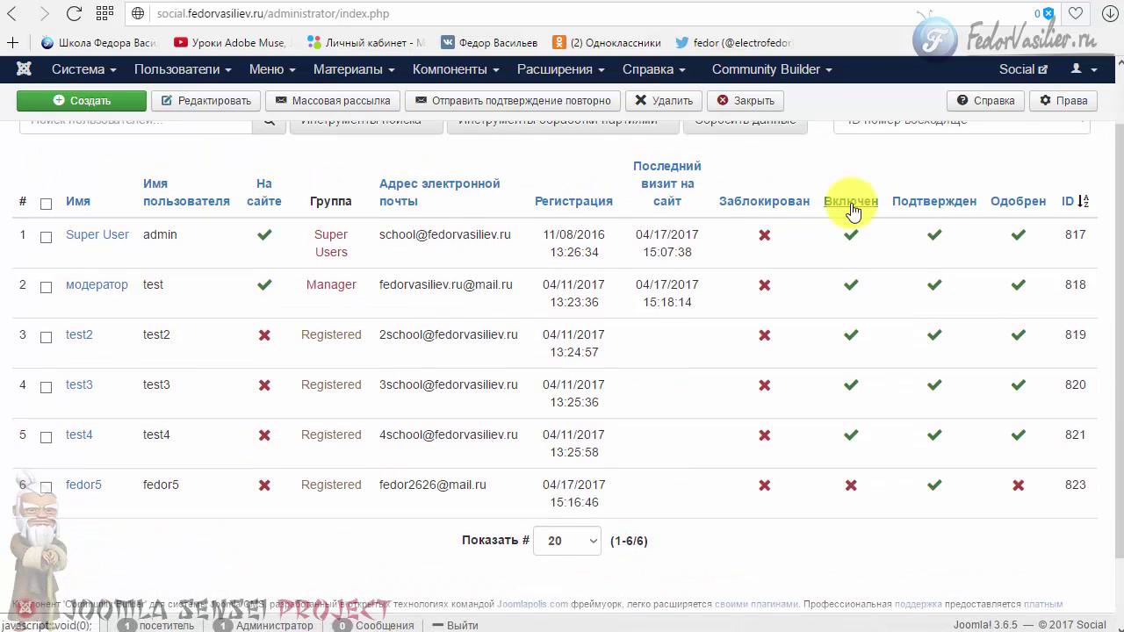
{"action": "left_click", "coordinate": [859, 489]}
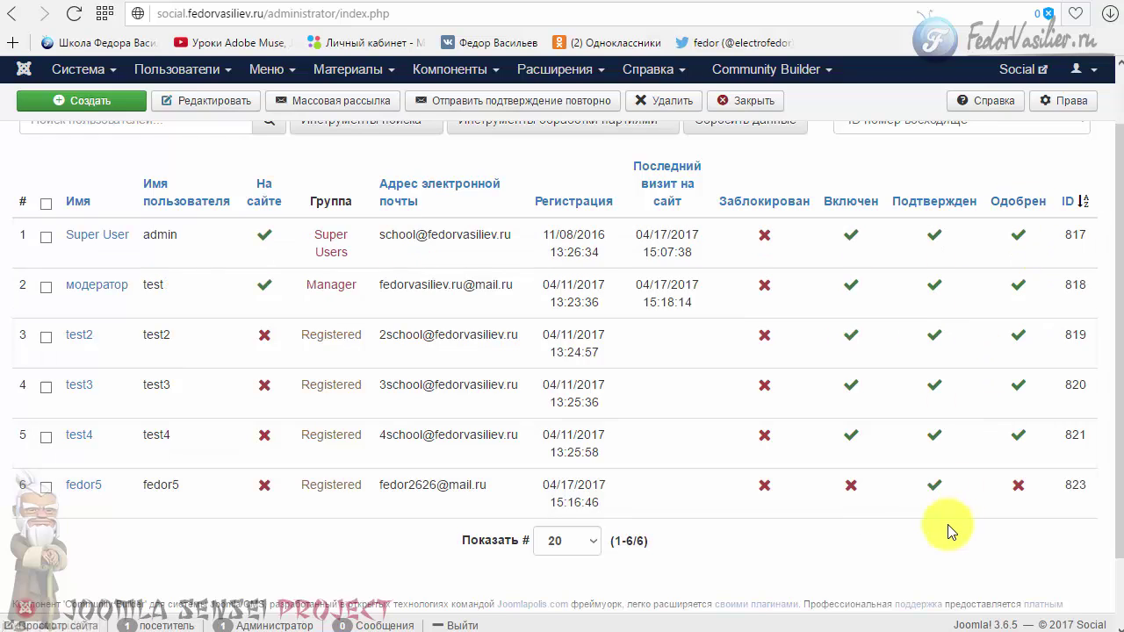
{"action": "left_click", "coordinate": [849, 487]}
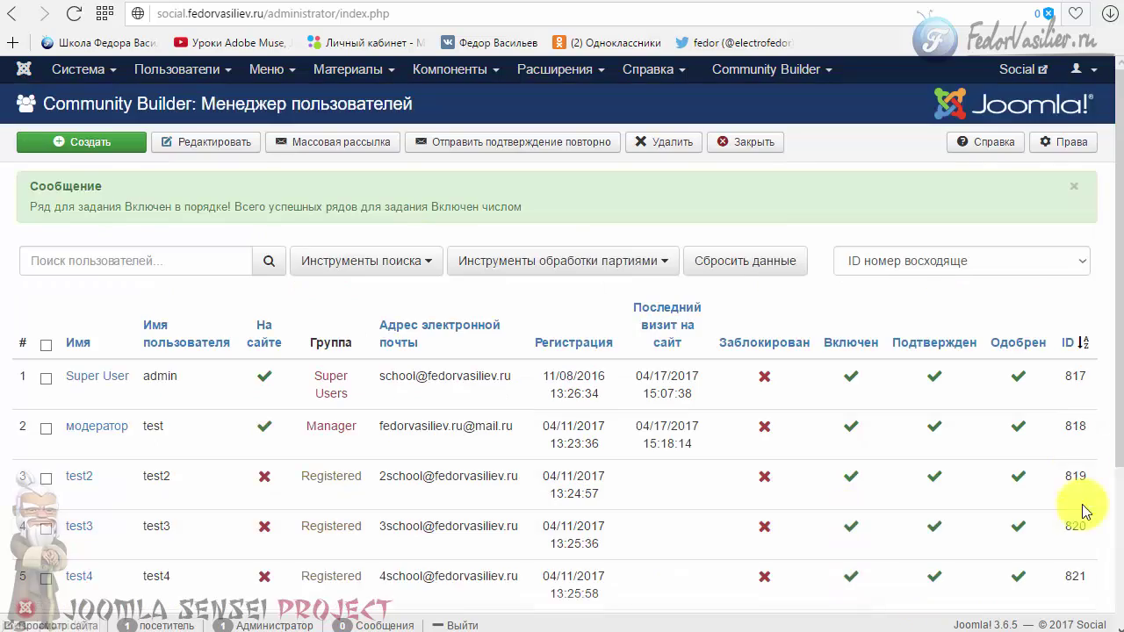
{"action": "scroll", "coordinate": [1087, 512], "scroll_direction": "down", "scroll_amount": 3}
{"action": "left_click", "coordinate": [1021, 401]}
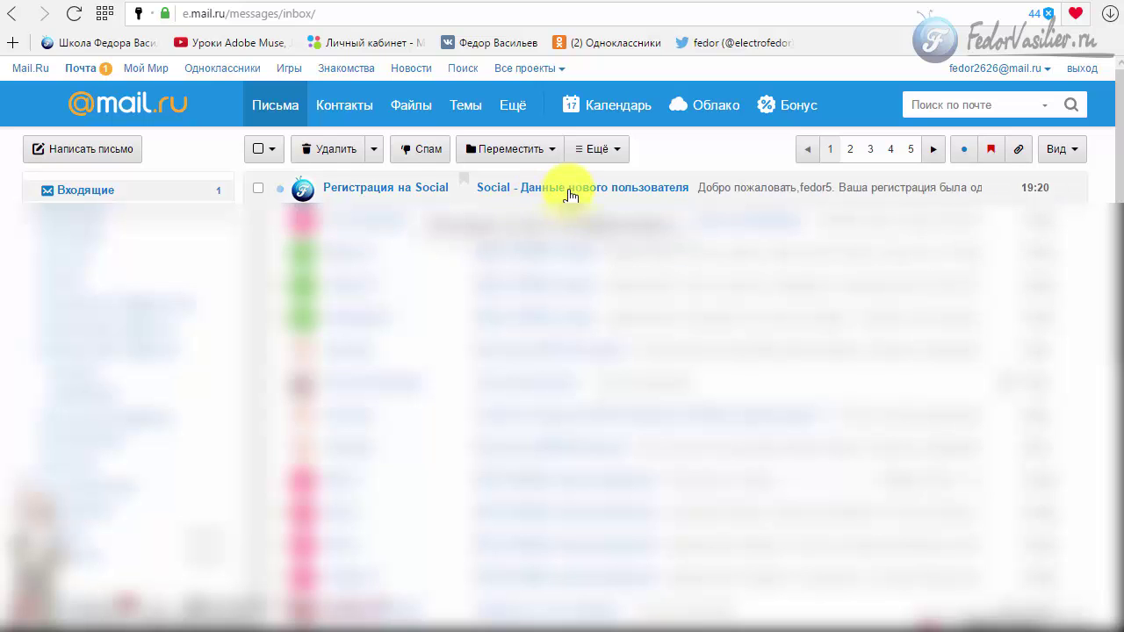
Step: Read the new user details e-mail in the registrant's mailbox and return to the inbox
{"action": "left_click", "coordinate": [569, 191]}
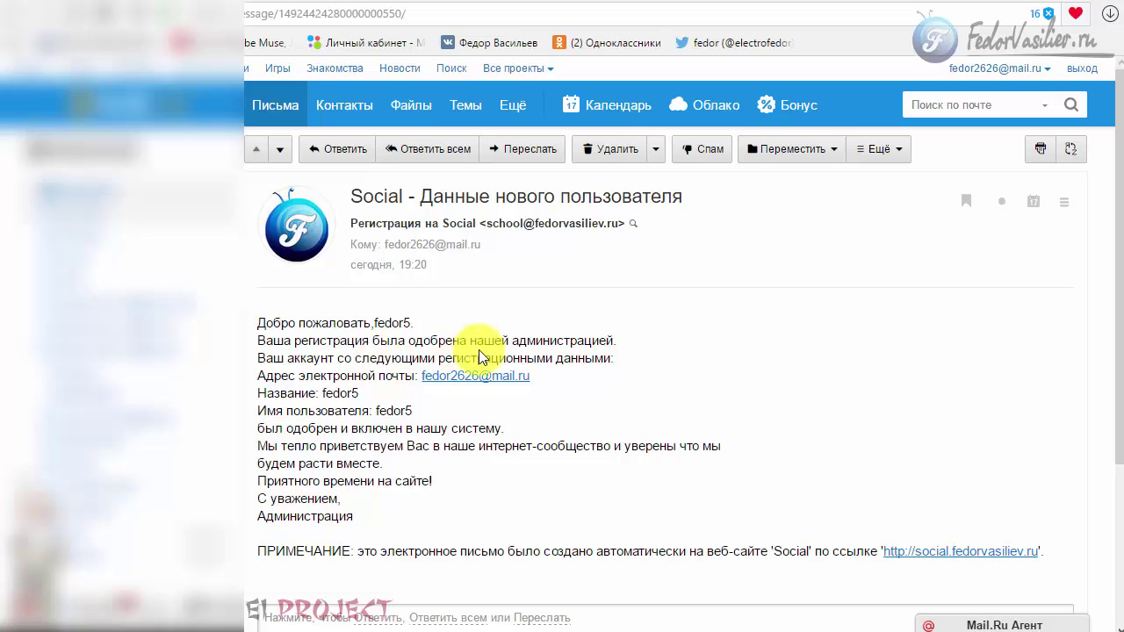
{"action": "left_click", "coordinate": [103, 184]}
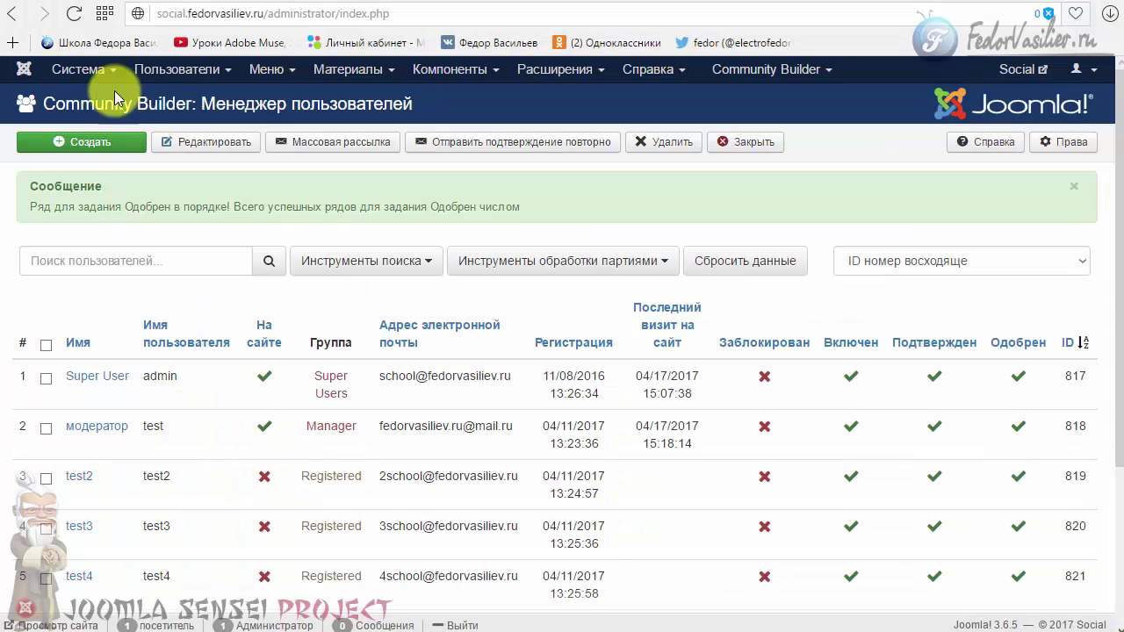
Step: Open Joomla's Панель управления and examine the Community Builder update notice
{"action": "left_click", "coordinate": [84, 72]}
{"action": "left_click", "coordinate": [88, 98]}
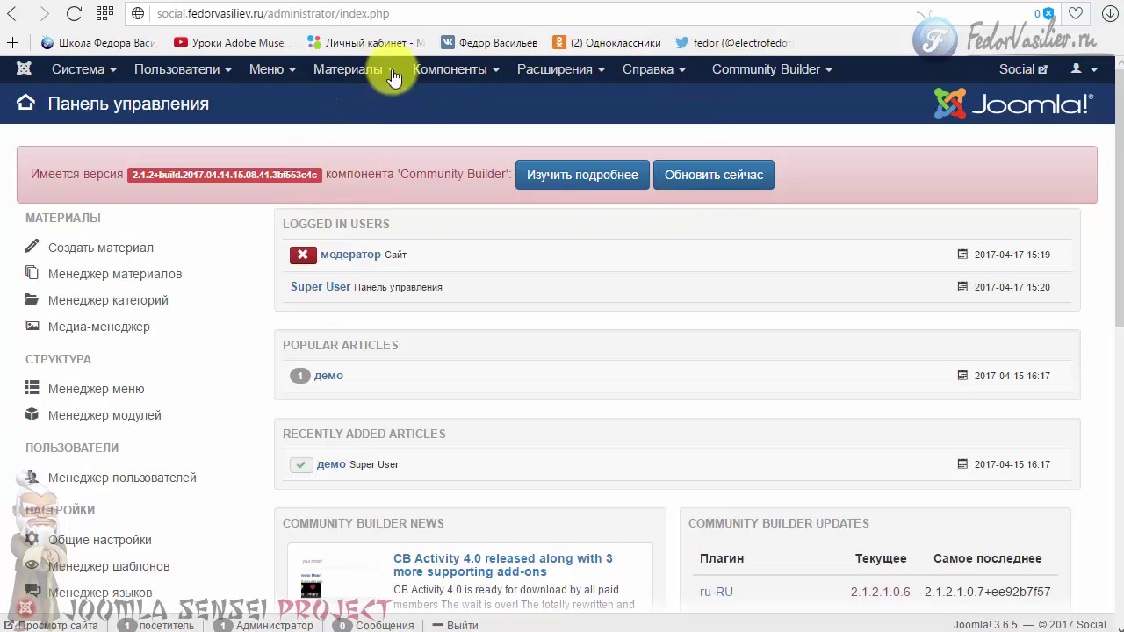
{"action": "left_click", "coordinate": [64, 72]}
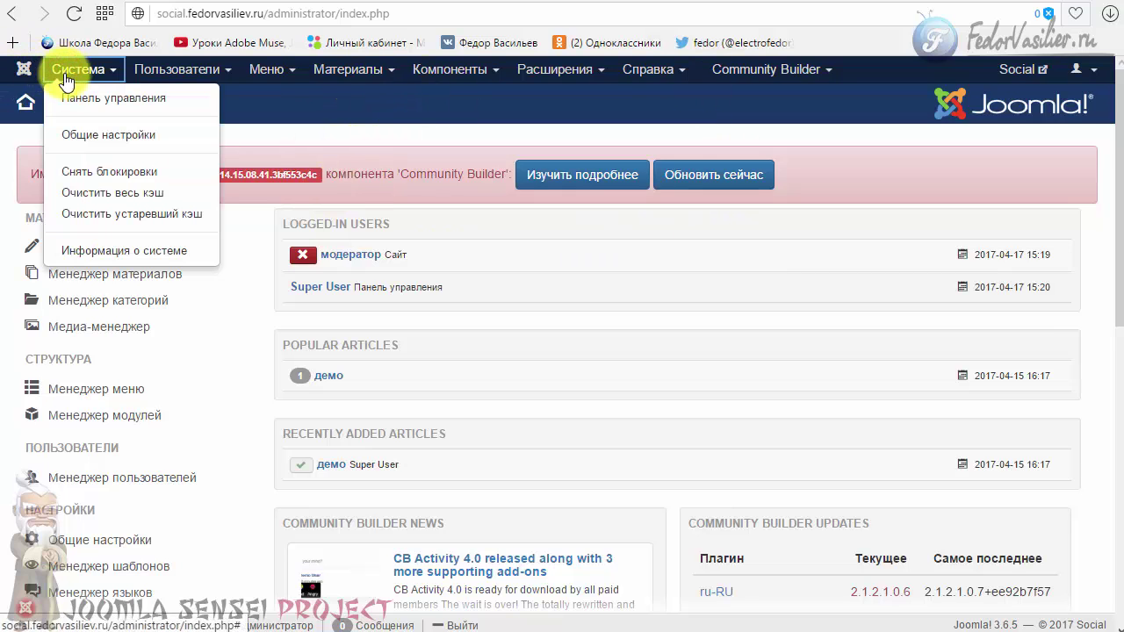
{"action": "left_click", "coordinate": [619, 263]}
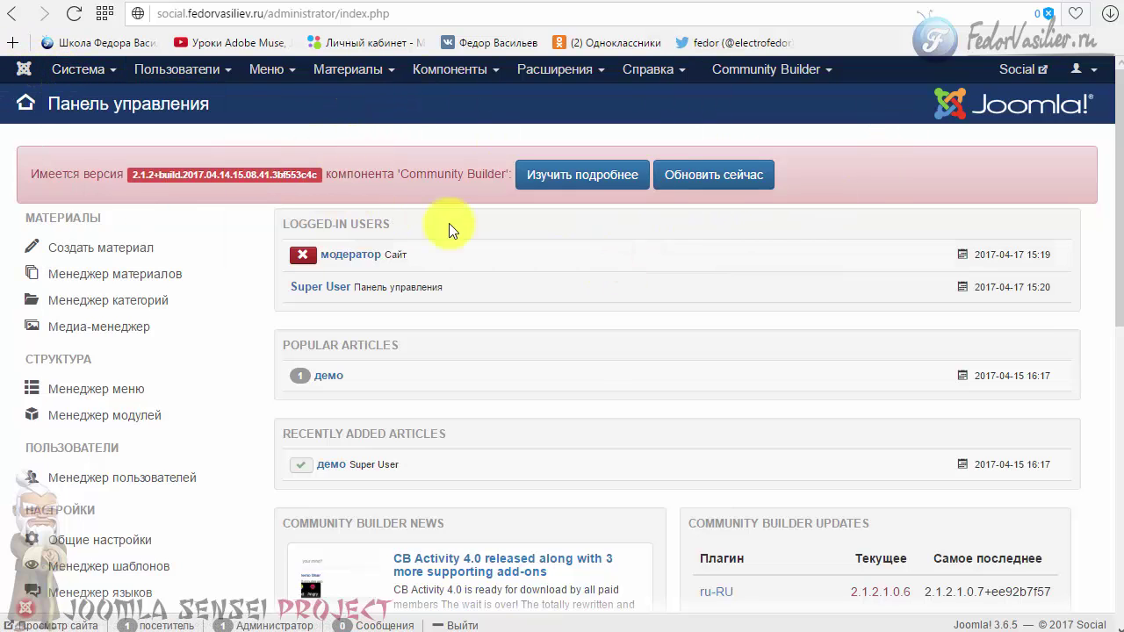
{"action": "left_click_drag", "start_coordinate": [34, 169], "coordinate": [488, 176]}
{"action": "left_click", "coordinate": [400, 204]}
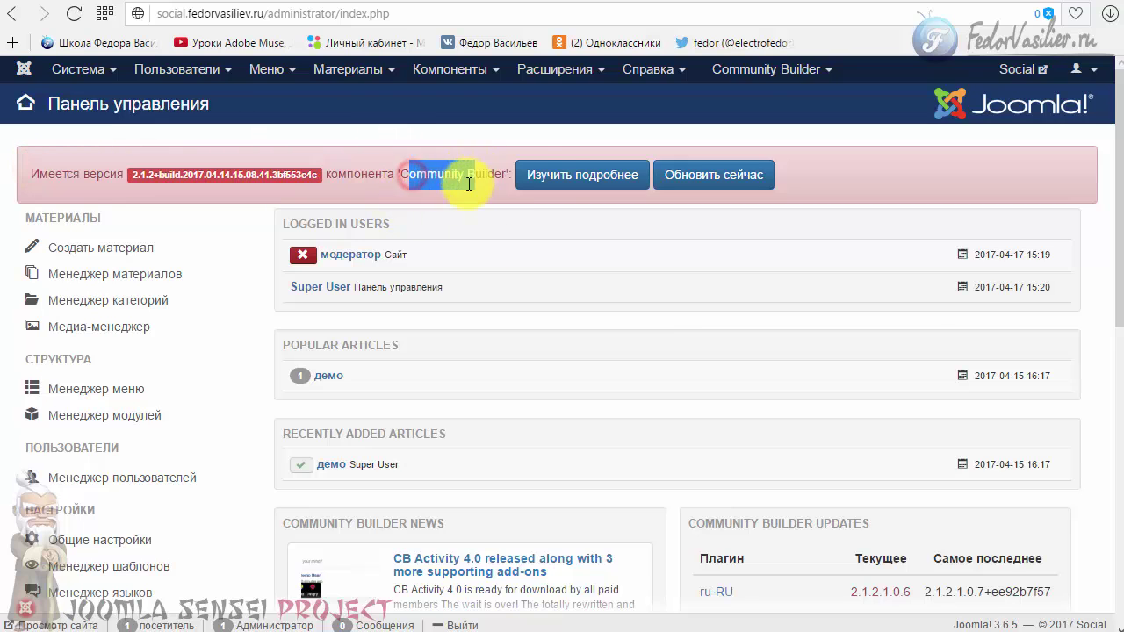
{"action": "left_click", "coordinate": [672, 279]}
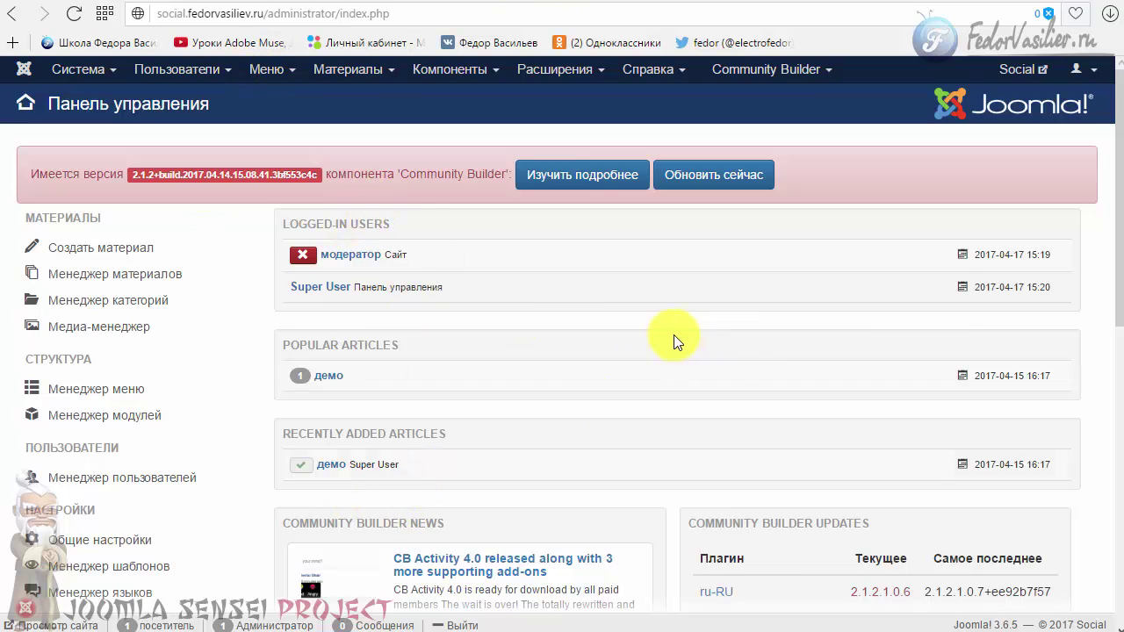
Step: Examine the ru-RU plugin entry under Community Builder Updates in the control panel
{"action": "scroll", "coordinate": [658, 311], "scroll_direction": "down", "scroll_amount": 3}
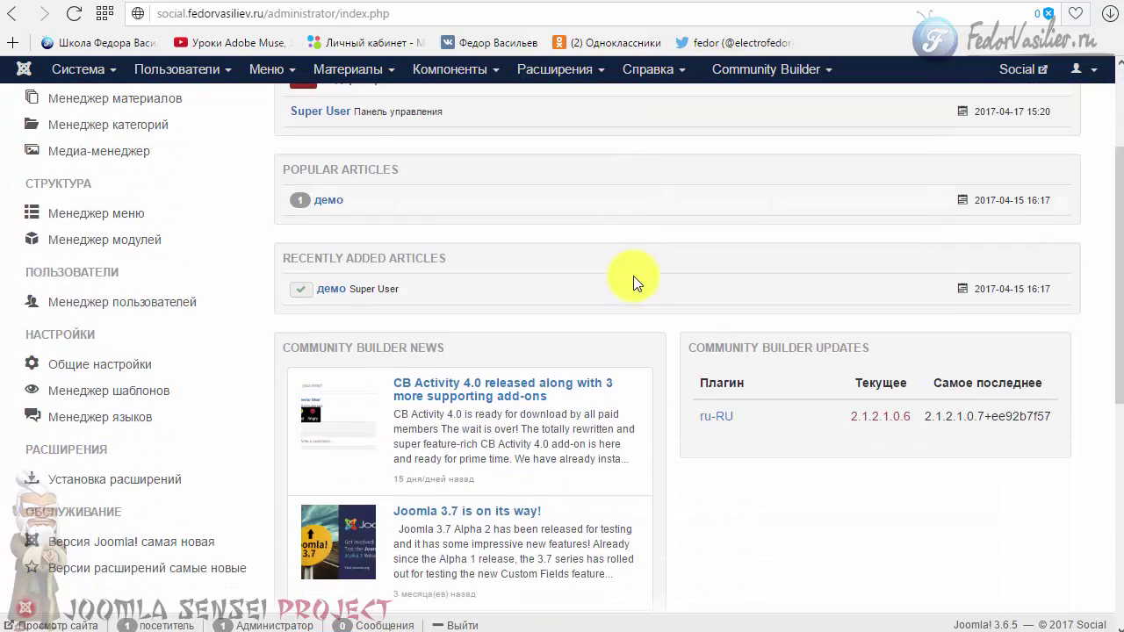
{"action": "left_click_drag", "start_coordinate": [696, 327], "coordinate": [765, 329]}
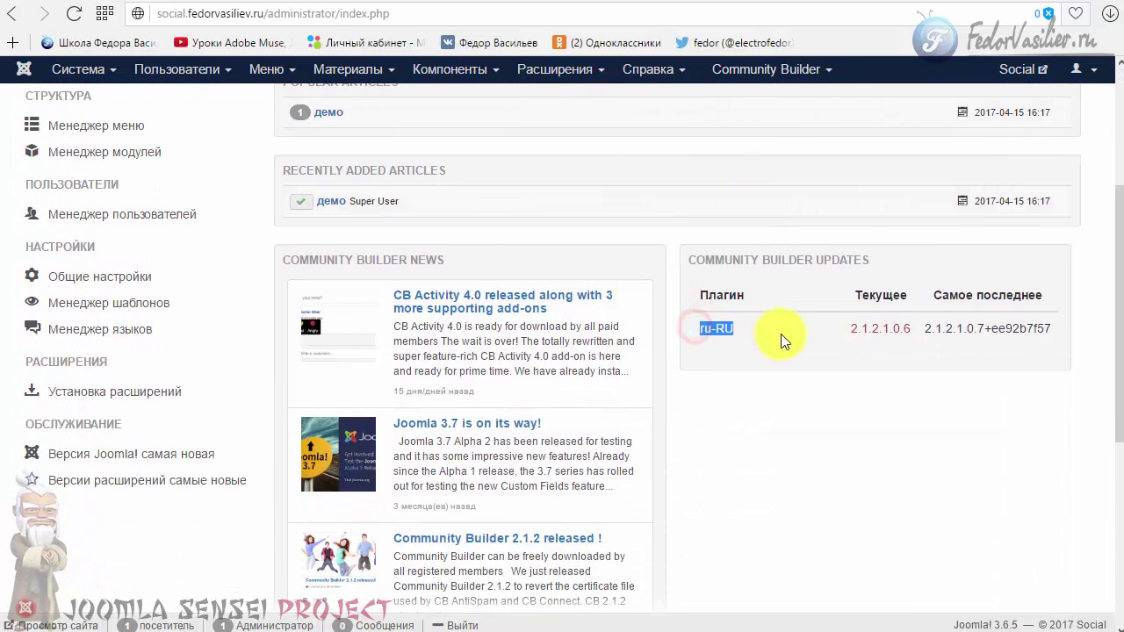
{"action": "left_click", "coordinate": [839, 411]}
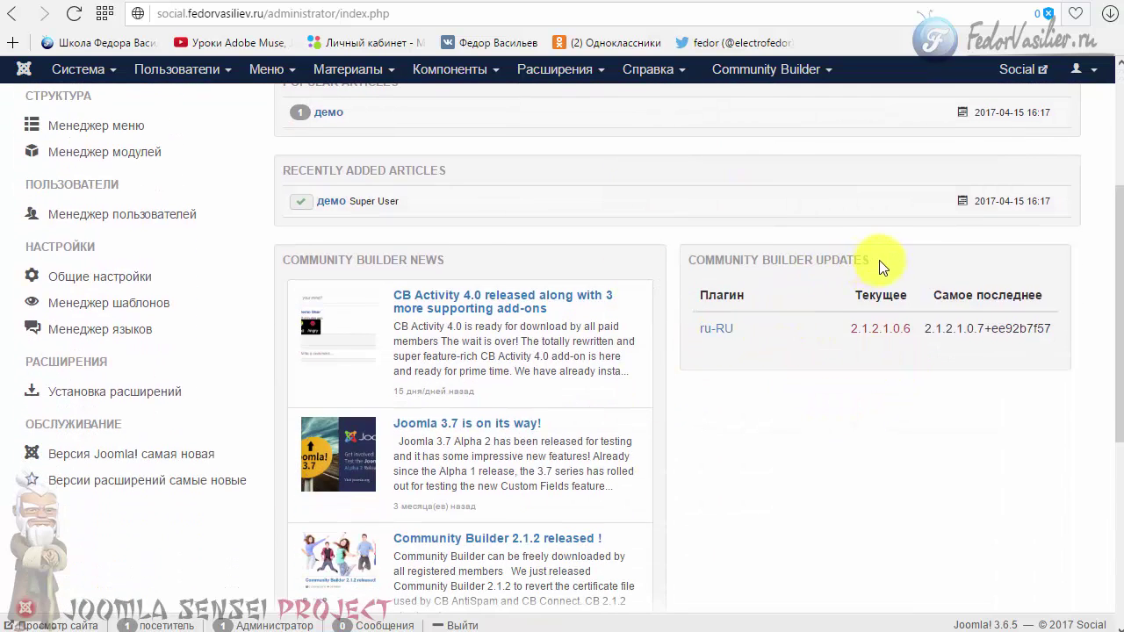
Step: Examine the Community Builder Updates list and the component update notice in the Панель управления
{"action": "left_click_drag", "start_coordinate": [879, 260], "coordinate": [816, 260]}
{"action": "left_click", "coordinate": [738, 402]}
{"action": "scroll", "coordinate": [843, 359], "scroll_direction": "up", "scroll_amount": 3}
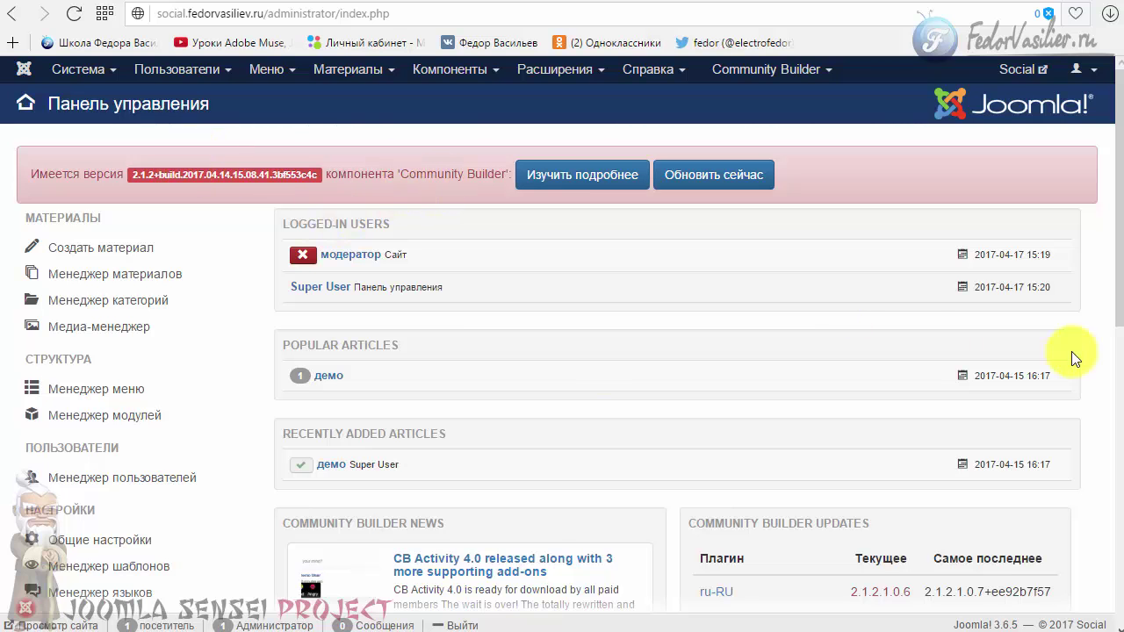
{"action": "scroll", "coordinate": [913, 331], "scroll_direction": "down", "scroll_amount": 2}
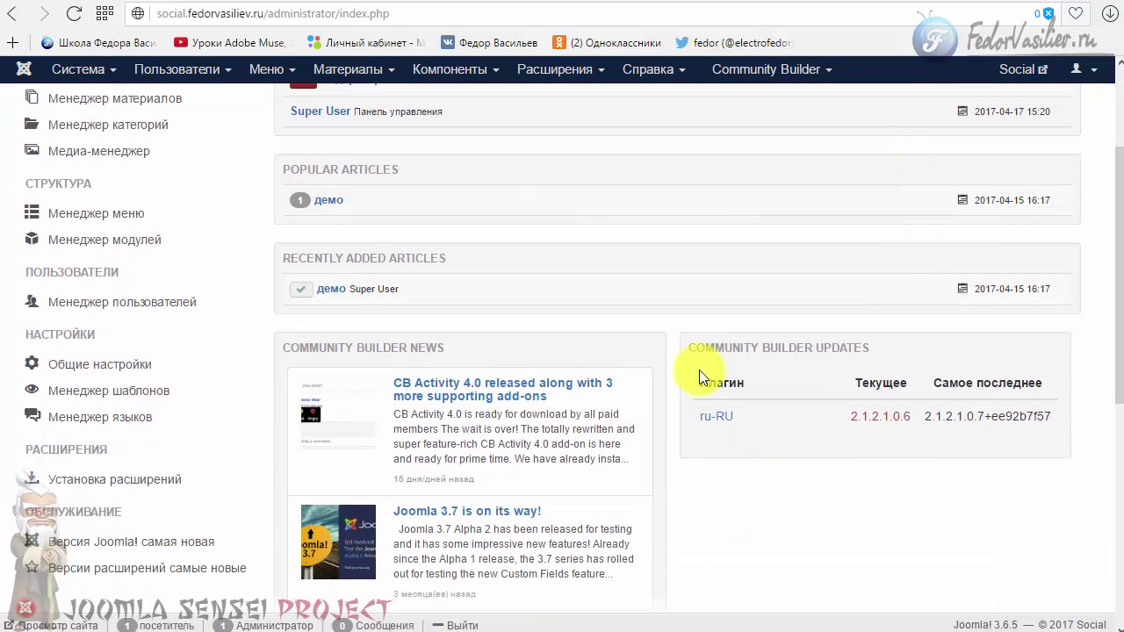
{"action": "scroll", "coordinate": [738, 479], "scroll_direction": "up", "scroll_amount": 2}
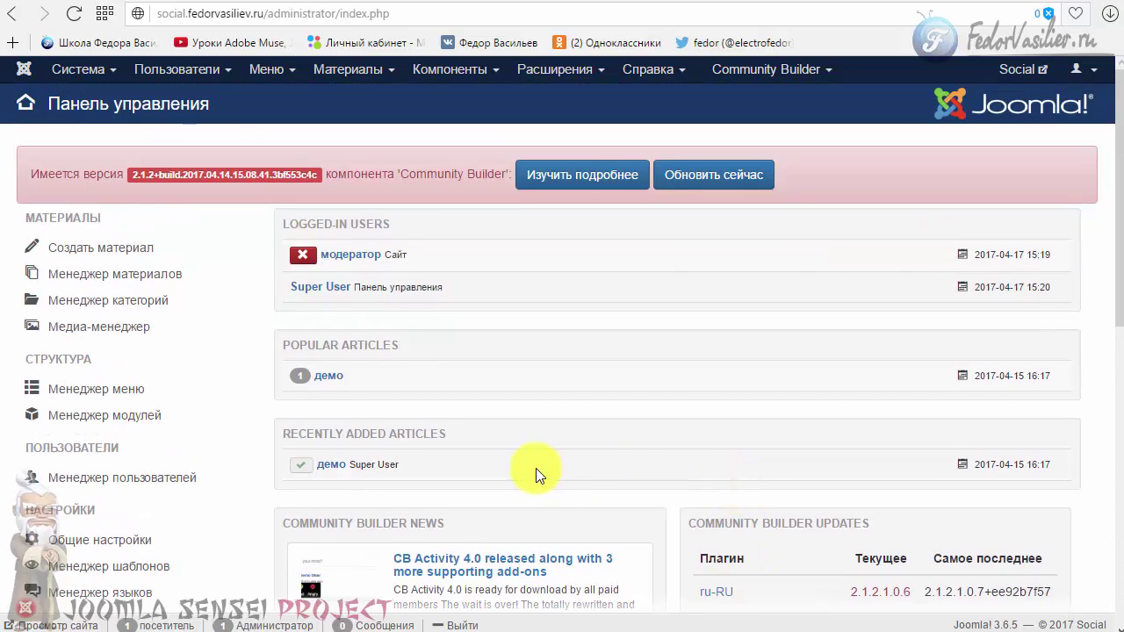
{"action": "scroll", "coordinate": [530, 459], "scroll_direction": "down", "scroll_amount": 2}
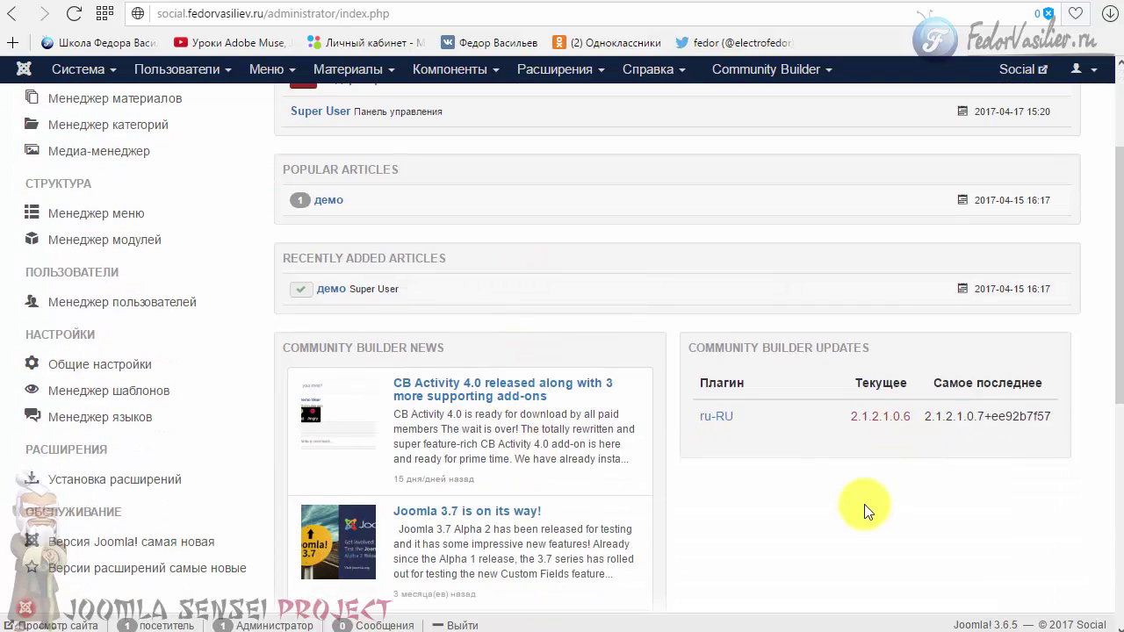
{"action": "scroll", "coordinate": [860, 502], "scroll_direction": "up", "scroll_amount": 2}
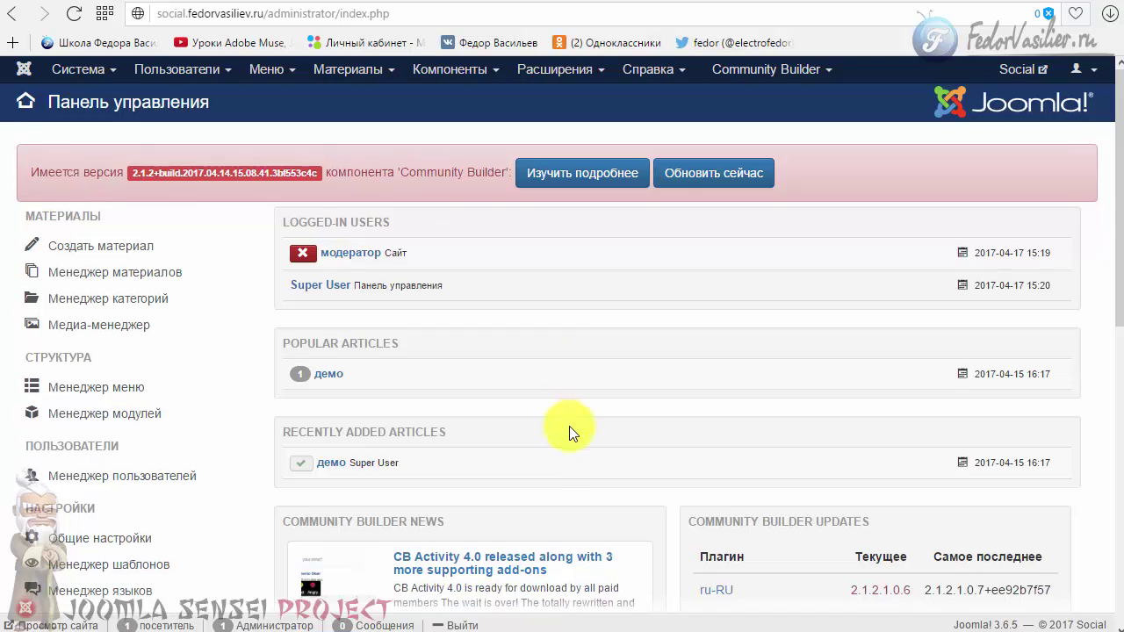
{"action": "scroll", "coordinate": [569, 426], "scroll_direction": "down", "scroll_amount": 4}
{"action": "scroll", "coordinate": [828, 507], "scroll_direction": "up", "scroll_amount": 2}
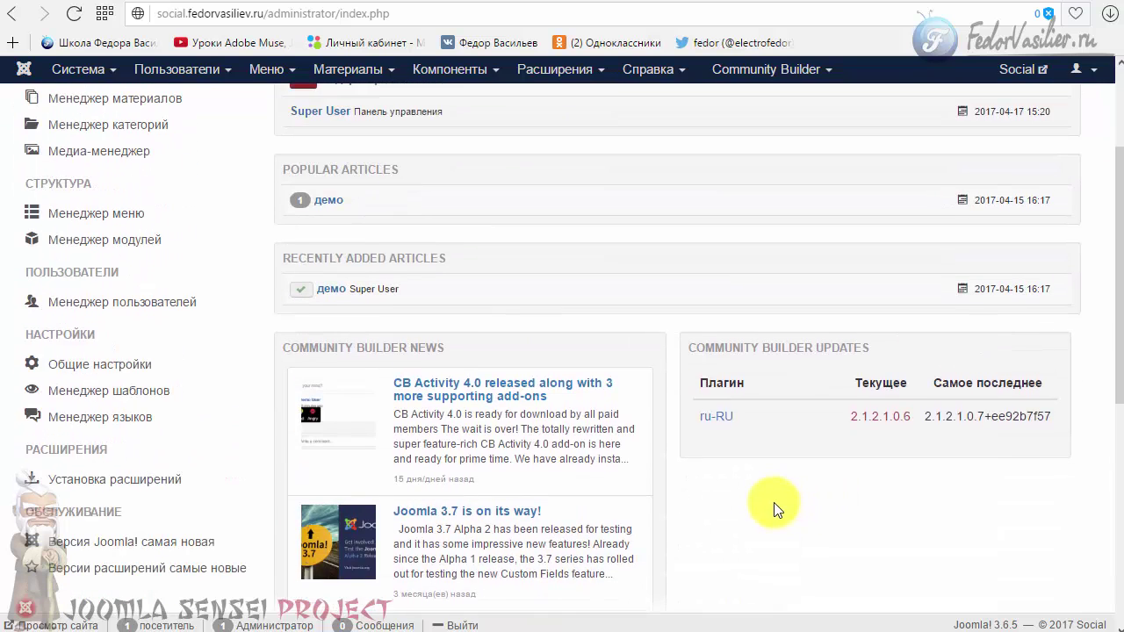
{"action": "scroll", "coordinate": [720, 494], "scroll_direction": "up", "scroll_amount": 2}
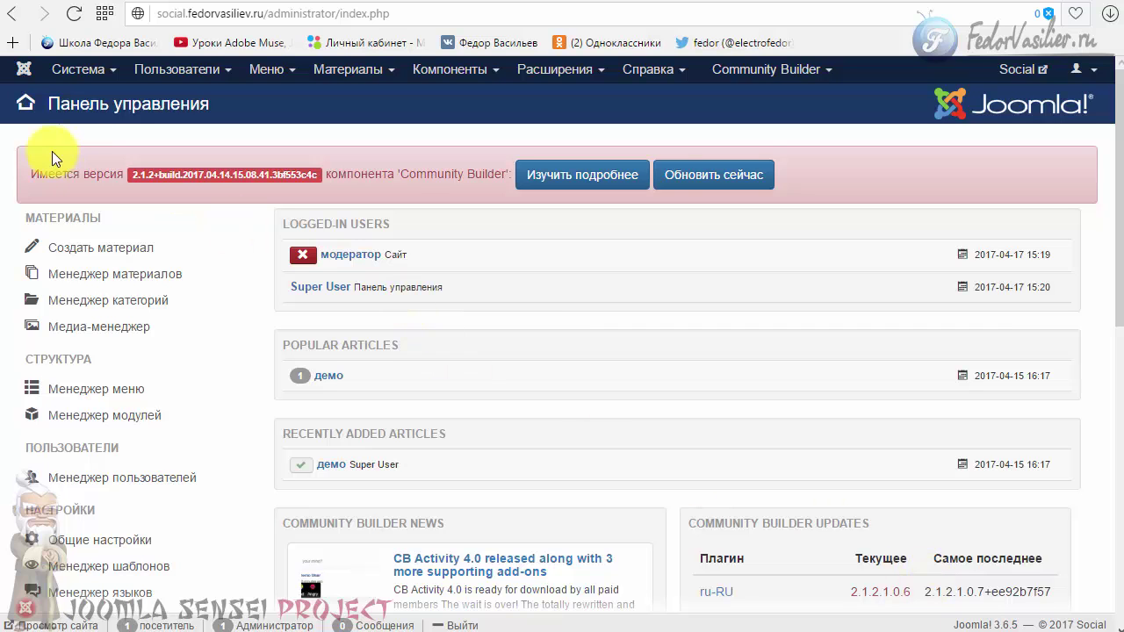
Step: Compare the new Community Builder version in the update notice with the ru-RU plugin entry in the updates list
{"action": "left_click_drag", "start_coordinate": [40, 174], "coordinate": [317, 173]}
{"action": "scroll", "coordinate": [466, 217], "scroll_direction": "down", "scroll_amount": 1}
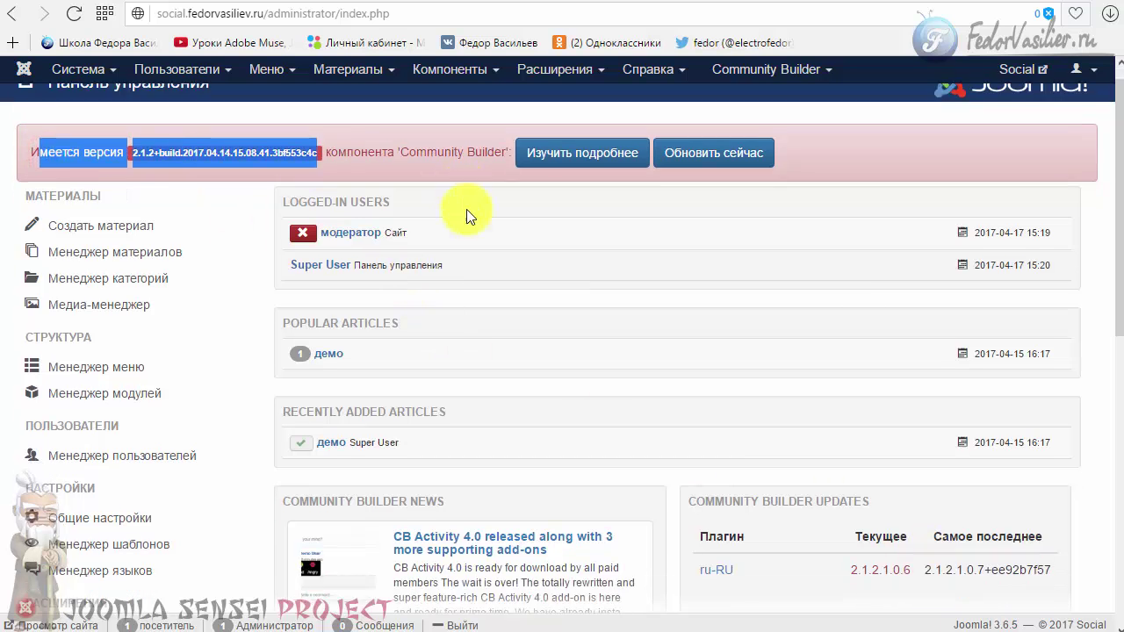
{"action": "scroll", "coordinate": [466, 217], "scroll_direction": "down", "scroll_amount": 3}
{"action": "left_click_drag", "start_coordinate": [690, 329], "coordinate": [772, 331]}
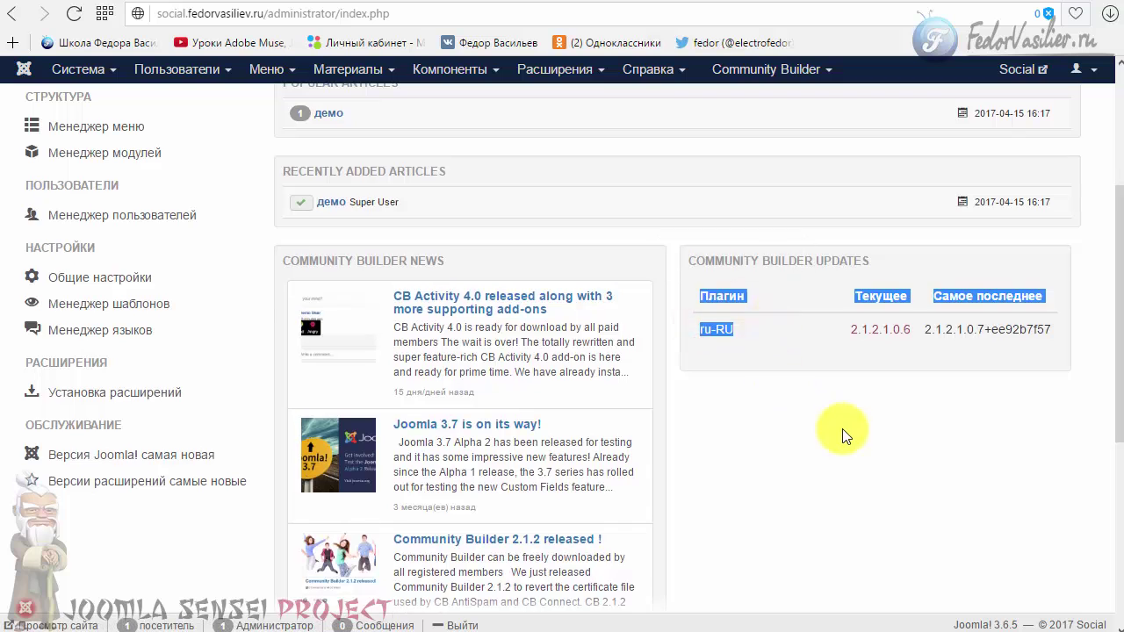
{"action": "scroll", "coordinate": [843, 436], "scroll_direction": "up", "scroll_amount": 1}
Step: Switch to File Explorer, examine the downloaded Community Builder package and Russian language plugin archives in the обновление folder, and return to the browser
{"action": "key", "text": "alt+Tab"}
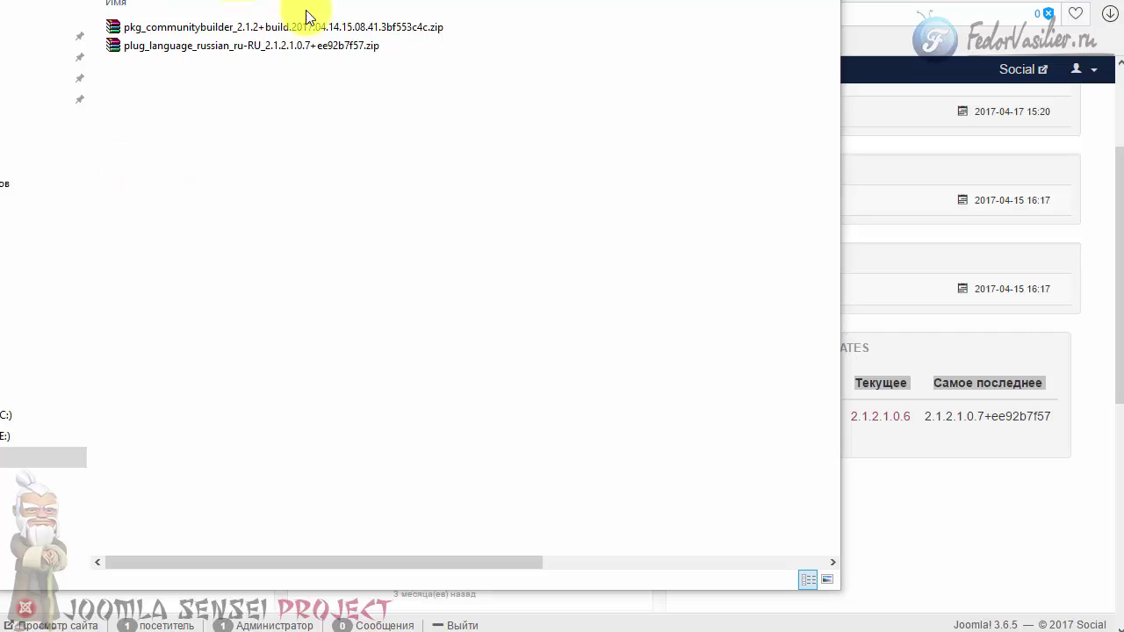
{"action": "left_click", "coordinate": [233, 100]}
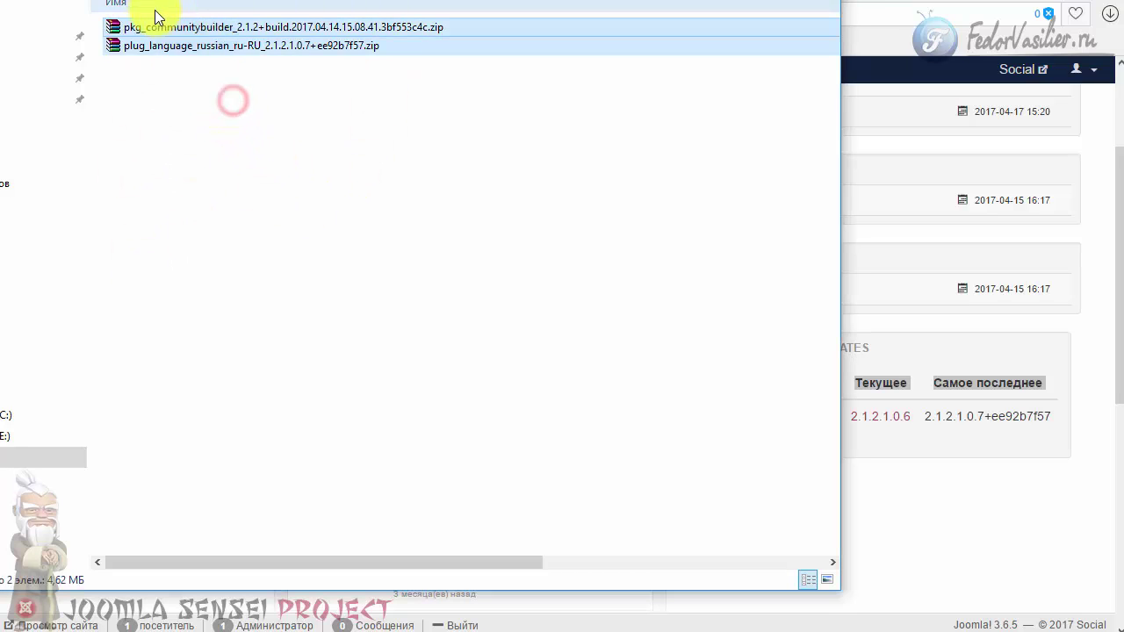
{"action": "left_click", "coordinate": [150, 84]}
{"action": "left_click", "coordinate": [166, 26]}
{"action": "left_click", "coordinate": [164, 45]}
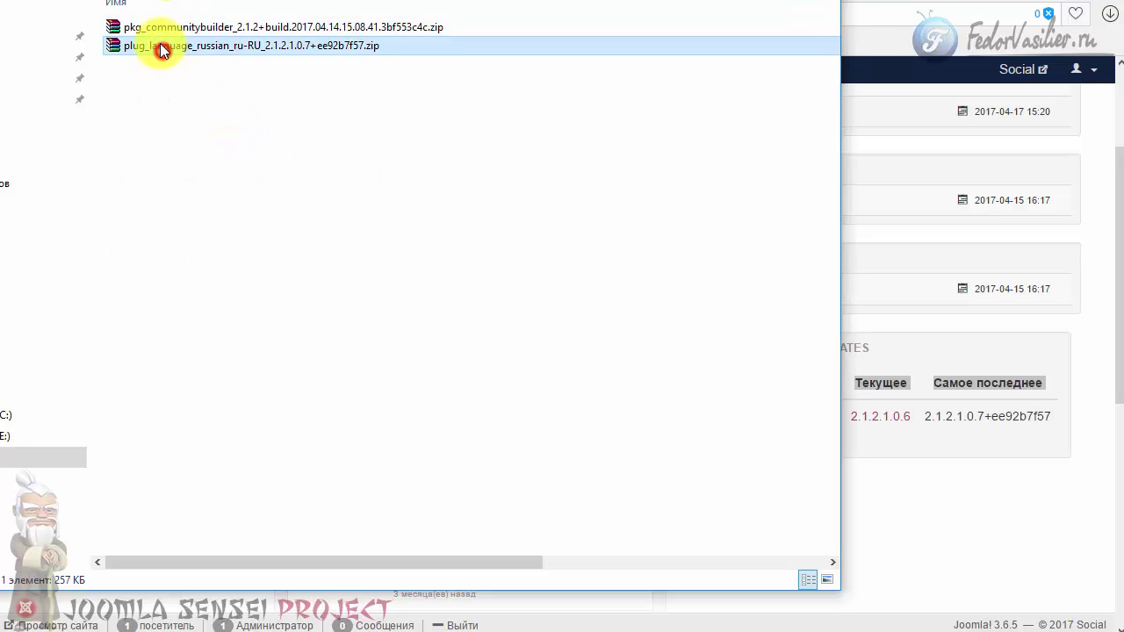
{"action": "left_click", "coordinate": [164, 26]}
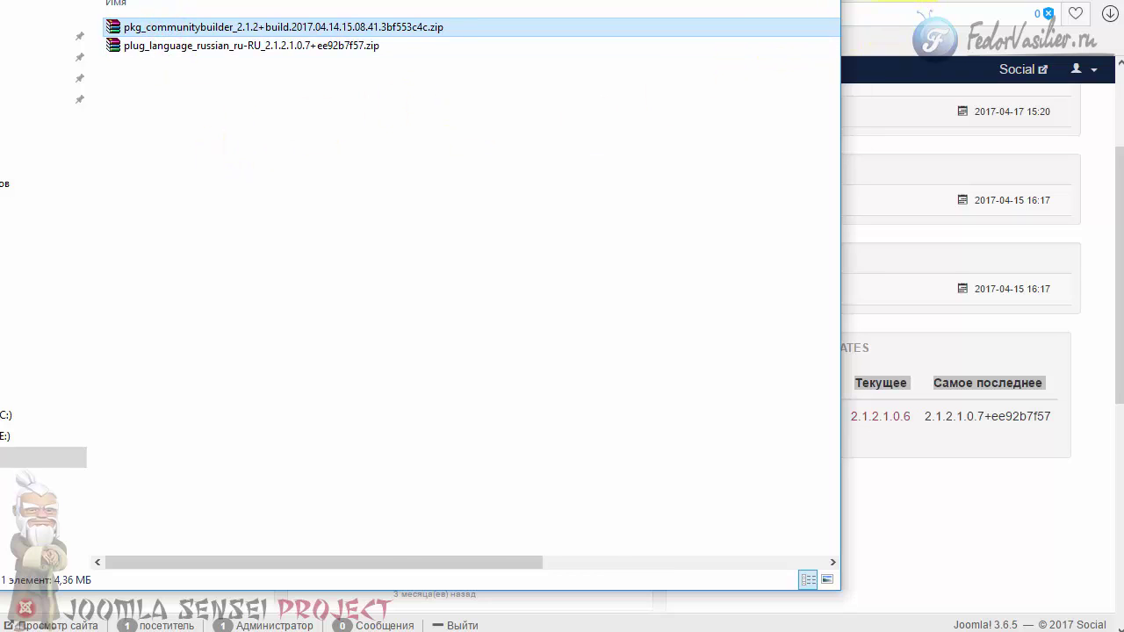
{"action": "left_click", "coordinate": [913, 7]}
Step: Open the Установка page of Joomla's Менеджер расширений
{"action": "scroll", "coordinate": [682, 423], "scroll_direction": "up", "scroll_amount": 5}
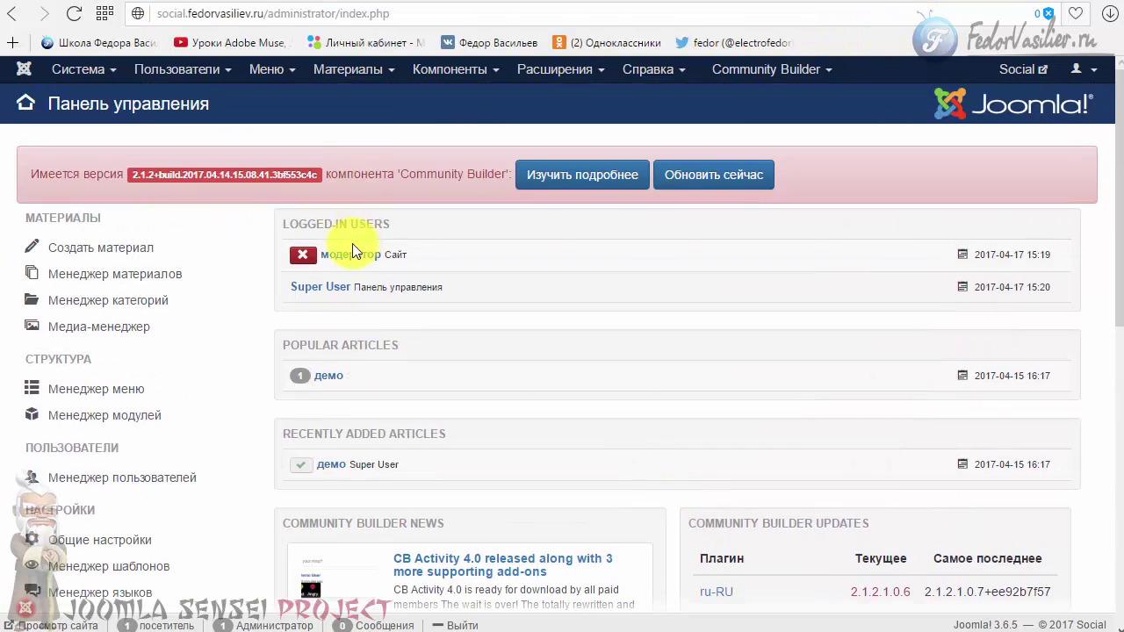
{"action": "left_click", "coordinate": [544, 73]}
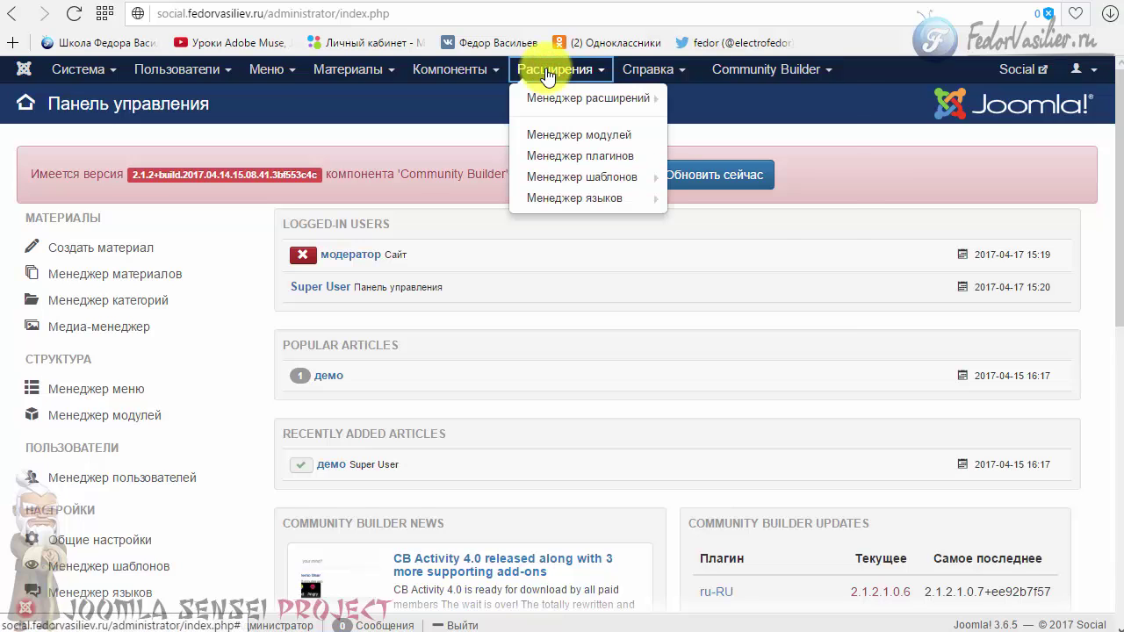
{"action": "mouse_move", "coordinate": [654, 97]}
{"action": "left_click", "coordinate": [703, 98]}
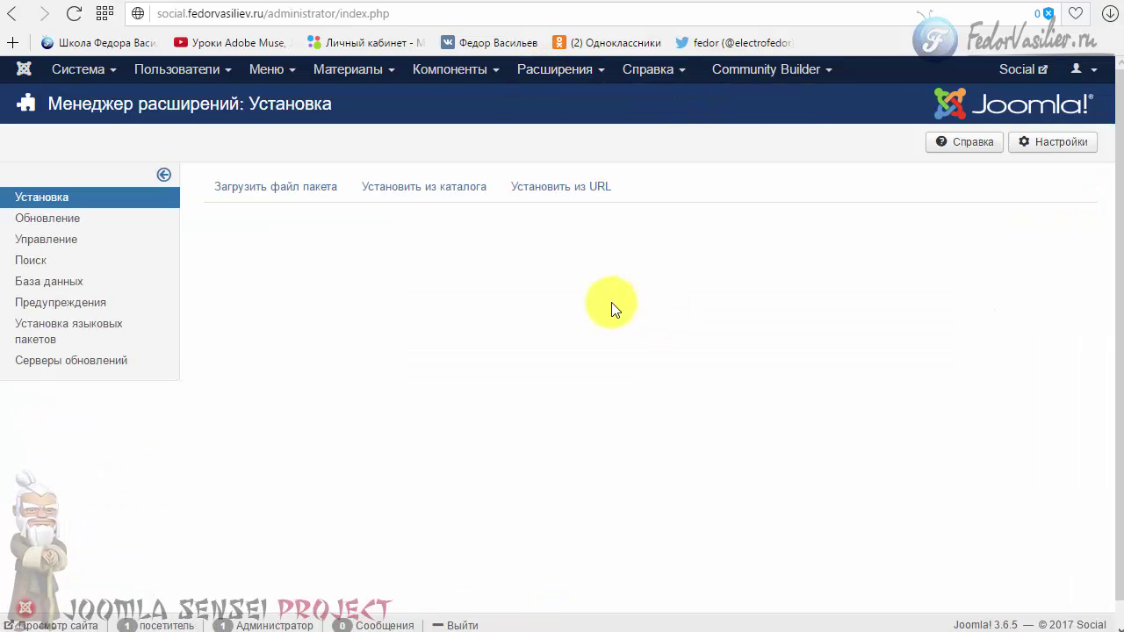
Step: Upload and install pkg_communitybuilder_2.1.2+build.2017.04.14.15.08.41.3bf553c4c.zip from the обновление folder
{"action": "left_click", "coordinate": [410, 293]}
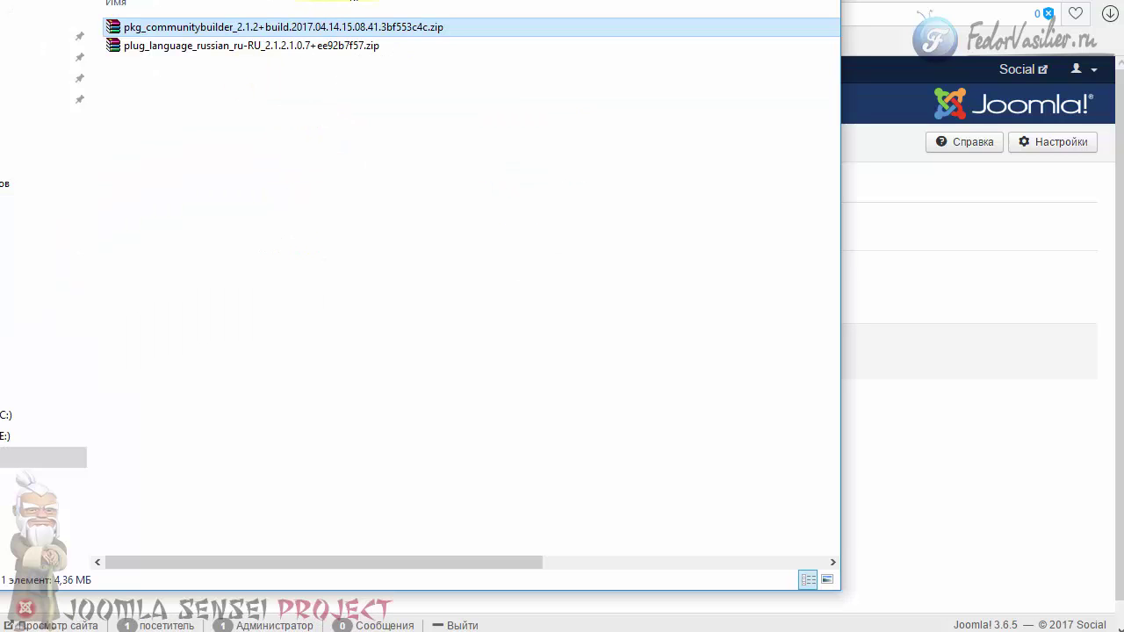
{"action": "left_click_drag", "start_coordinate": [492, 1], "coordinate": [150, 12]}
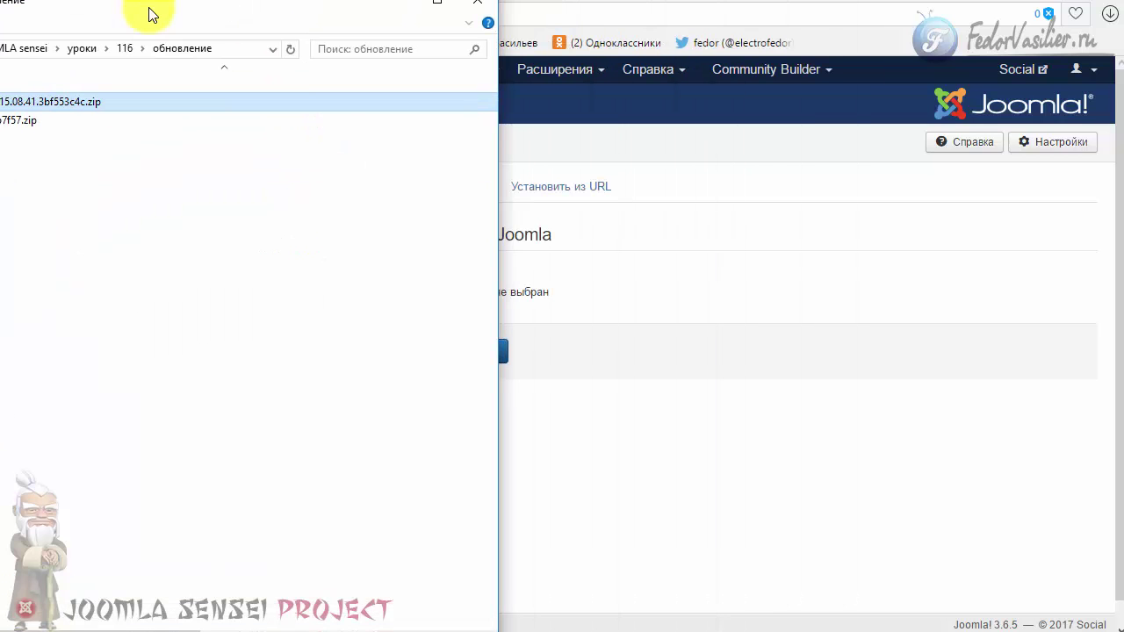
{"action": "left_click", "coordinate": [496, 214]}
{"action": "left_click_drag", "start_coordinate": [497, 213], "coordinate": [151, 211]}
{"action": "left_click", "coordinate": [52, 120]}
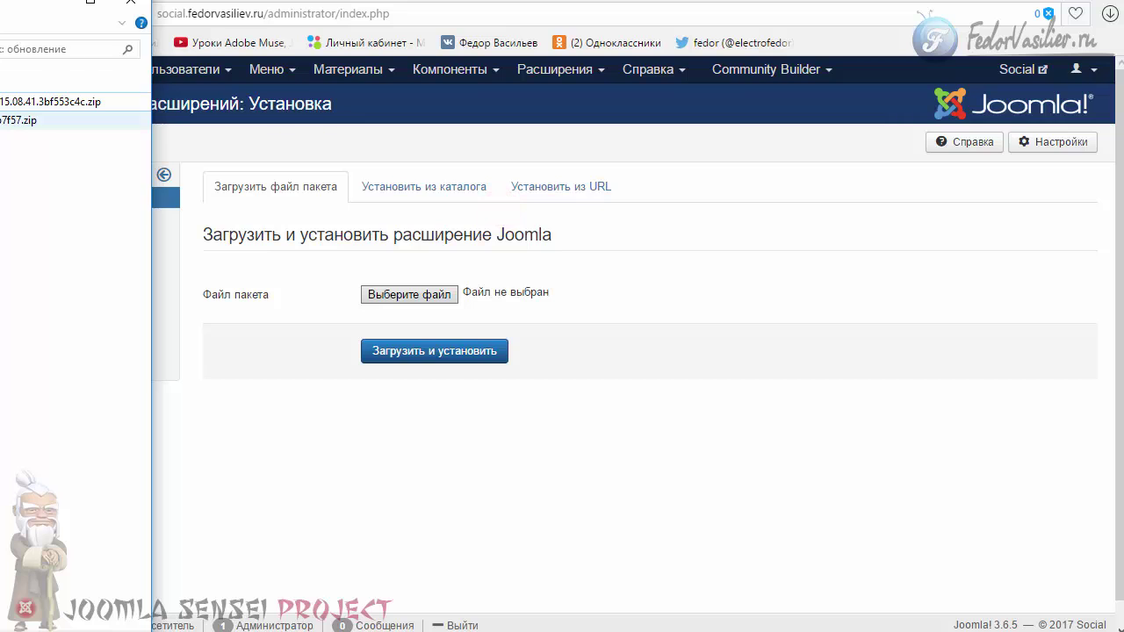
{"action": "left_click", "coordinate": [52, 102]}
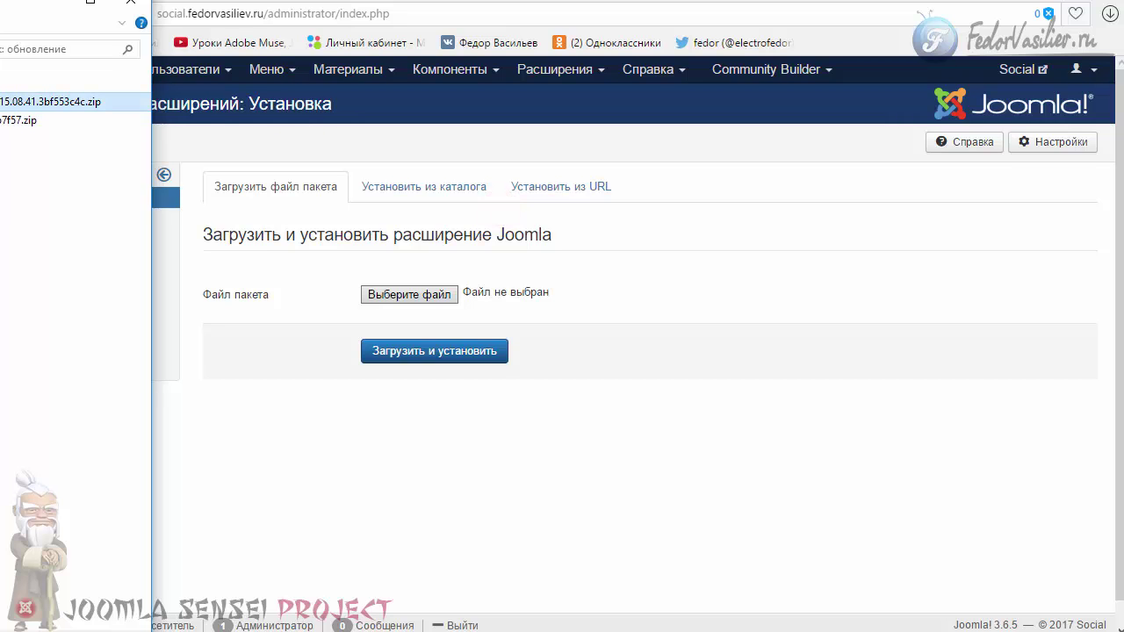
{"action": "left_click_drag", "start_coordinate": [53, 102], "coordinate": [430, 294]}
{"action": "left_click", "coordinate": [402, 350]}
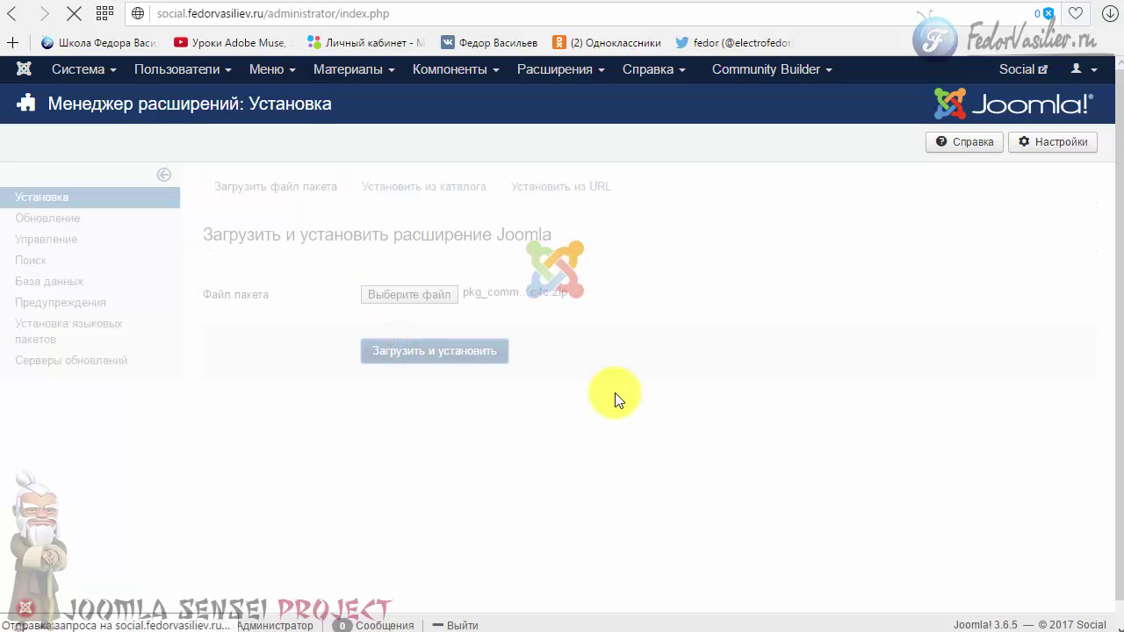
{"action": "key", "text": "alt+Tab"}
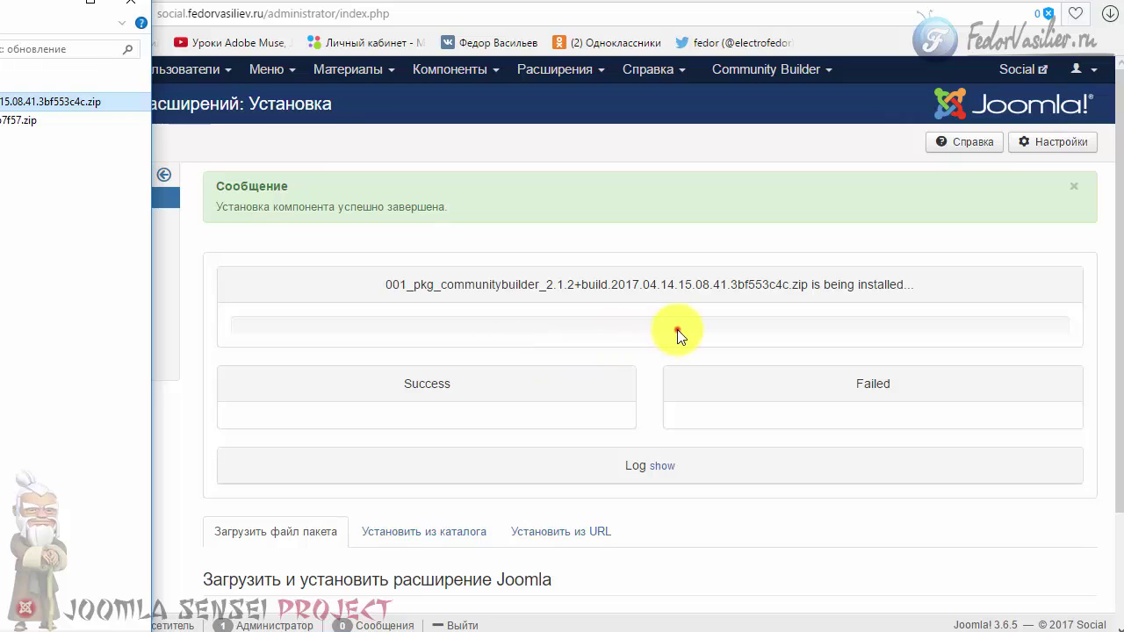
{"action": "left_click", "coordinate": [494, 356]}
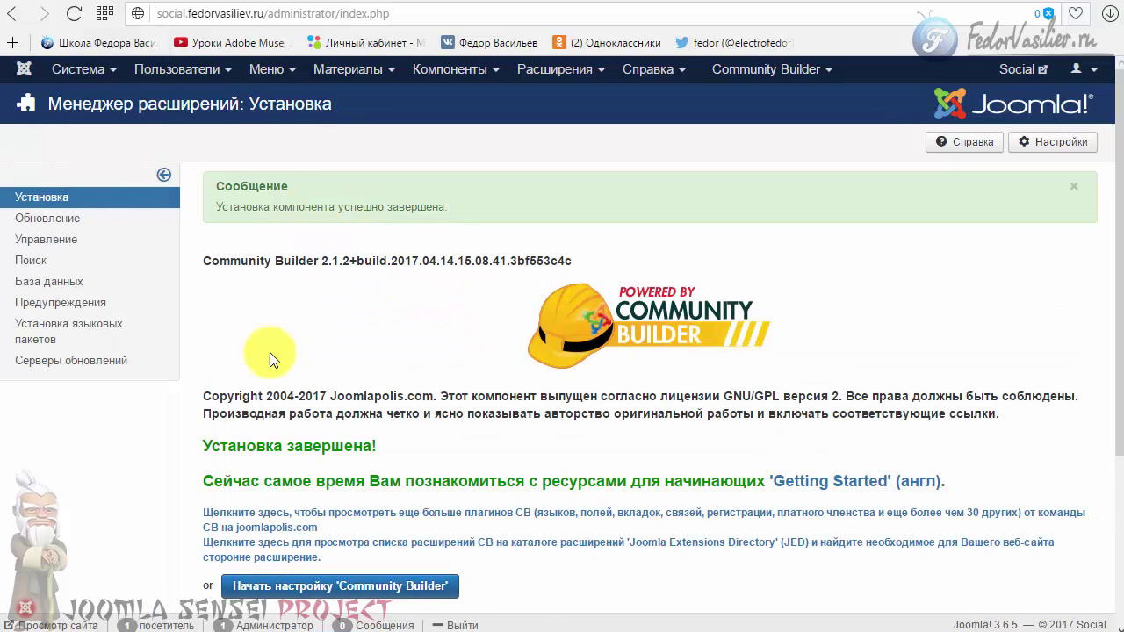
Step: Read through the Community Builder installation report
{"action": "scroll", "coordinate": [269, 352], "scroll_direction": "down", "scroll_amount": 2}
{"action": "scroll", "coordinate": [412, 432], "scroll_direction": "up", "scroll_amount": 1}
{"action": "scroll", "coordinate": [352, 432], "scroll_direction": "up", "scroll_amount": 2}
{"action": "scroll", "coordinate": [598, 255], "scroll_direction": "down", "scroll_amount": 3}
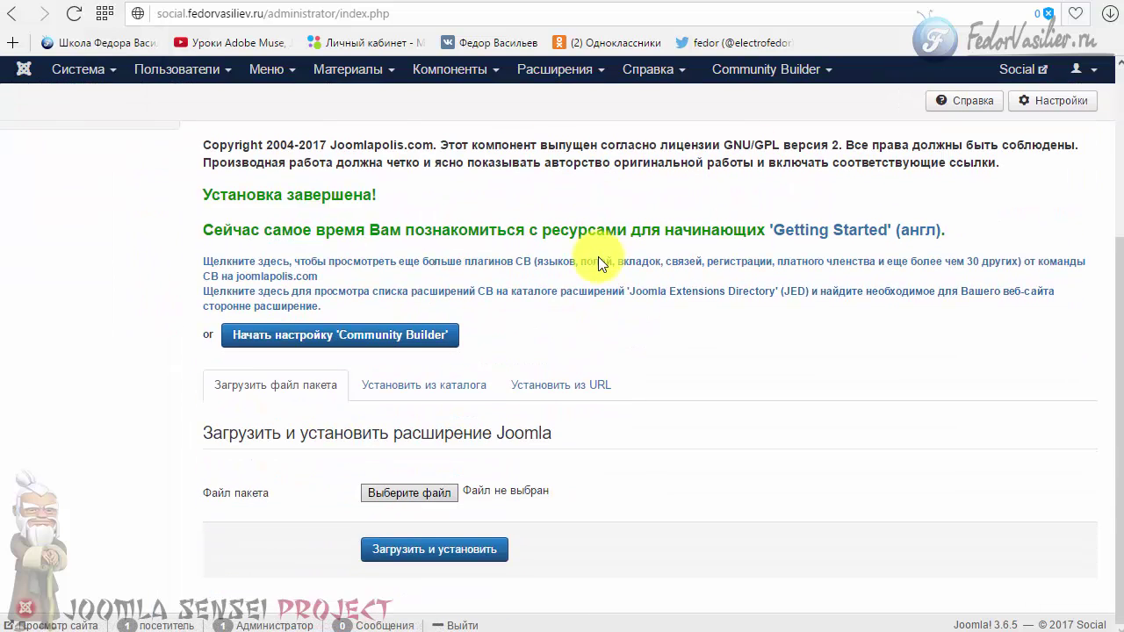
{"action": "scroll", "coordinate": [439, 281], "scroll_direction": "up", "scroll_amount": 3}
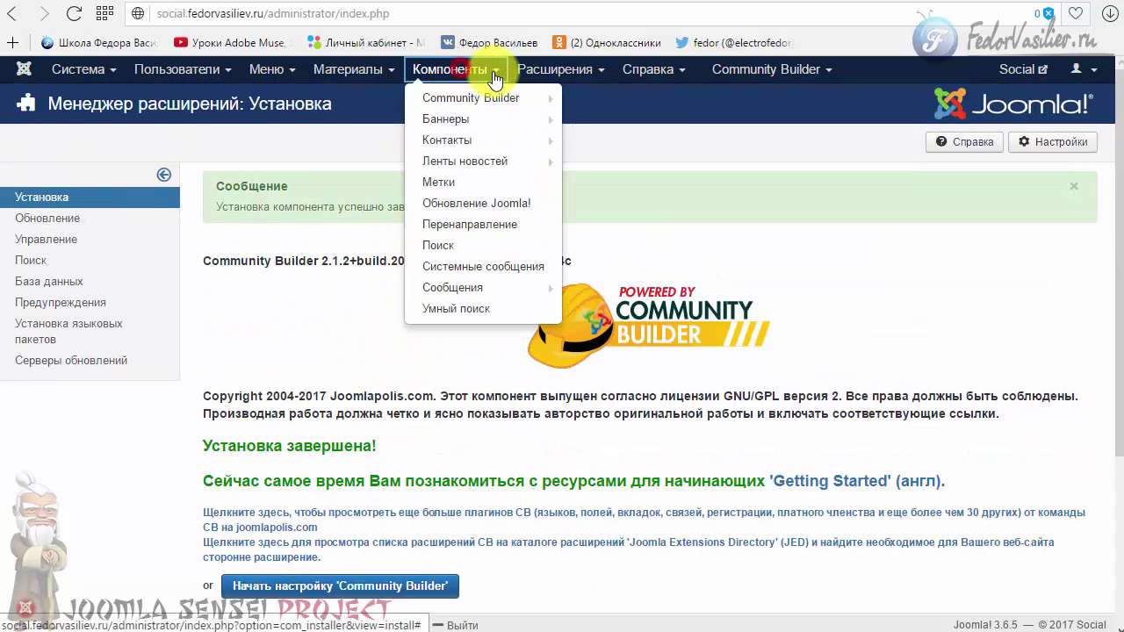
Step: Reopen the extension installation page, install plug_language_russian_ru-RU_2.1.2.1.0.7+ee92b7f57.zip and look through its installation report
{"action": "mouse_move", "coordinate": [549, 70]}
{"action": "mouse_move", "coordinate": [542, 103]}
{"action": "left_click", "coordinate": [693, 100]}
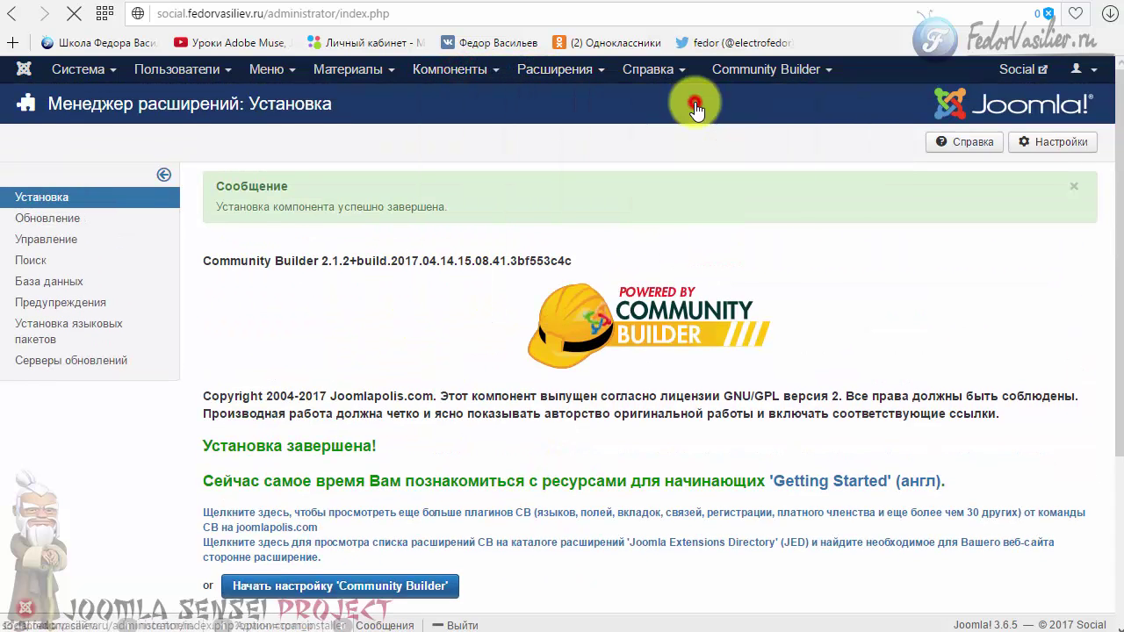
{"action": "key", "text": "alt+Tab"}
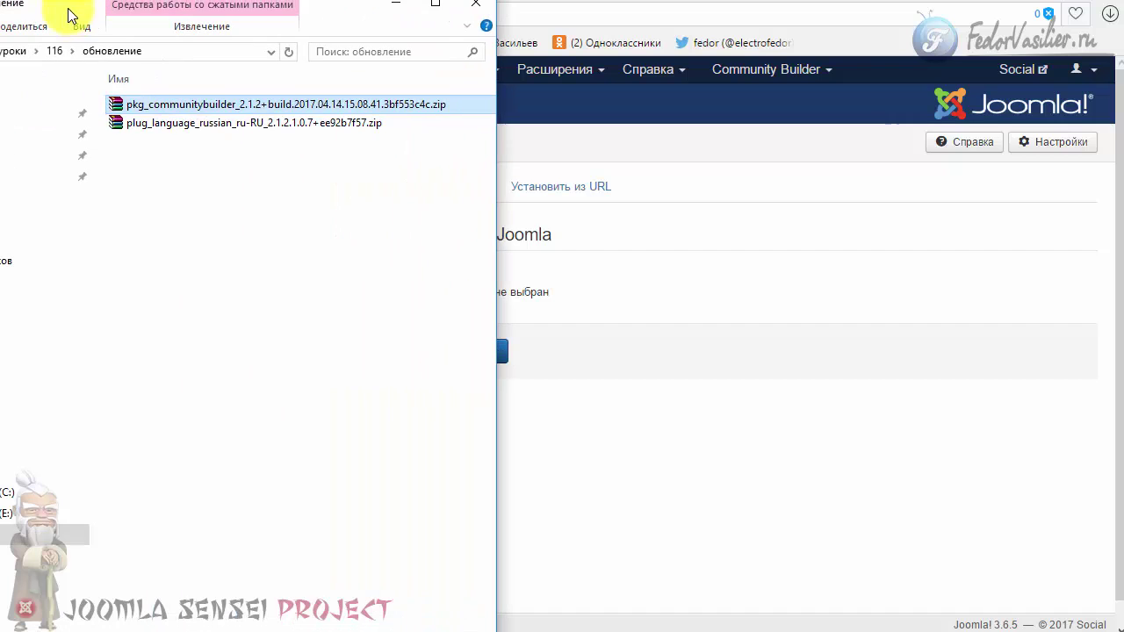
{"action": "left_click_drag", "start_coordinate": [261, 124], "coordinate": [439, 293]}
{"action": "left_click", "coordinate": [376, 354]}
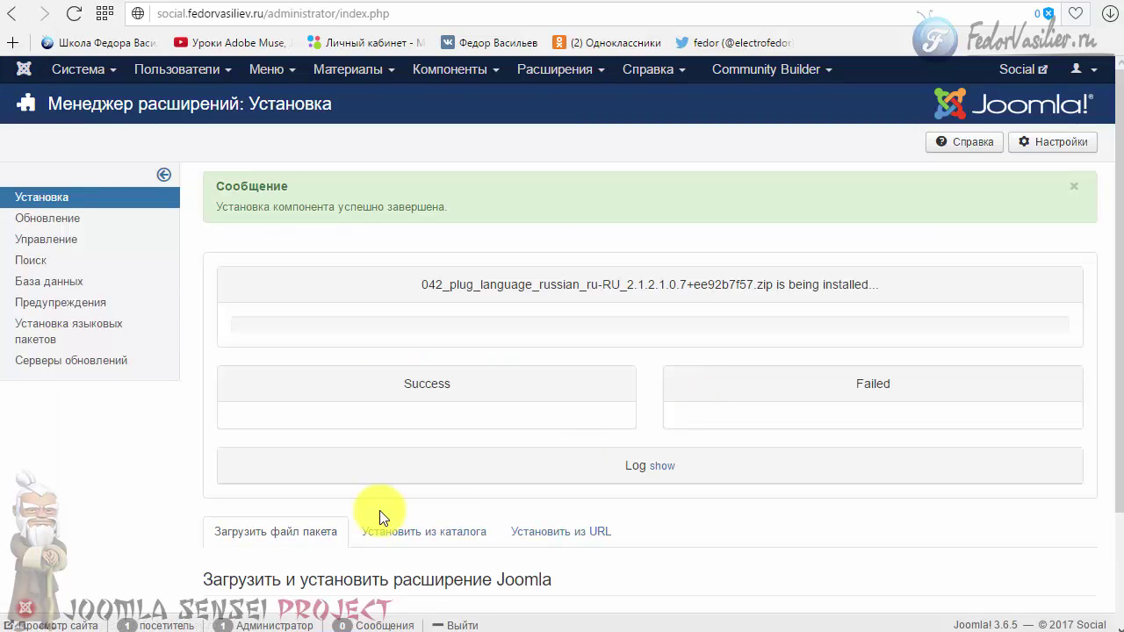
{"action": "scroll", "coordinate": [380, 383], "scroll_direction": "down", "scroll_amount": 20}
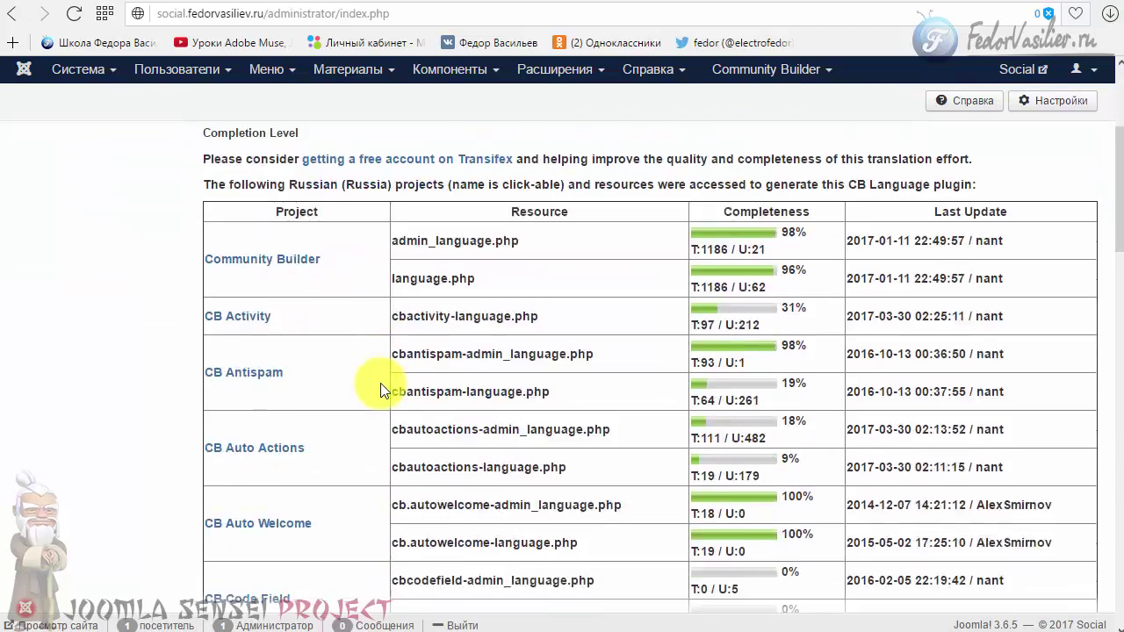
{"action": "scroll", "coordinate": [387, 352], "scroll_direction": "up", "scroll_amount": 20}
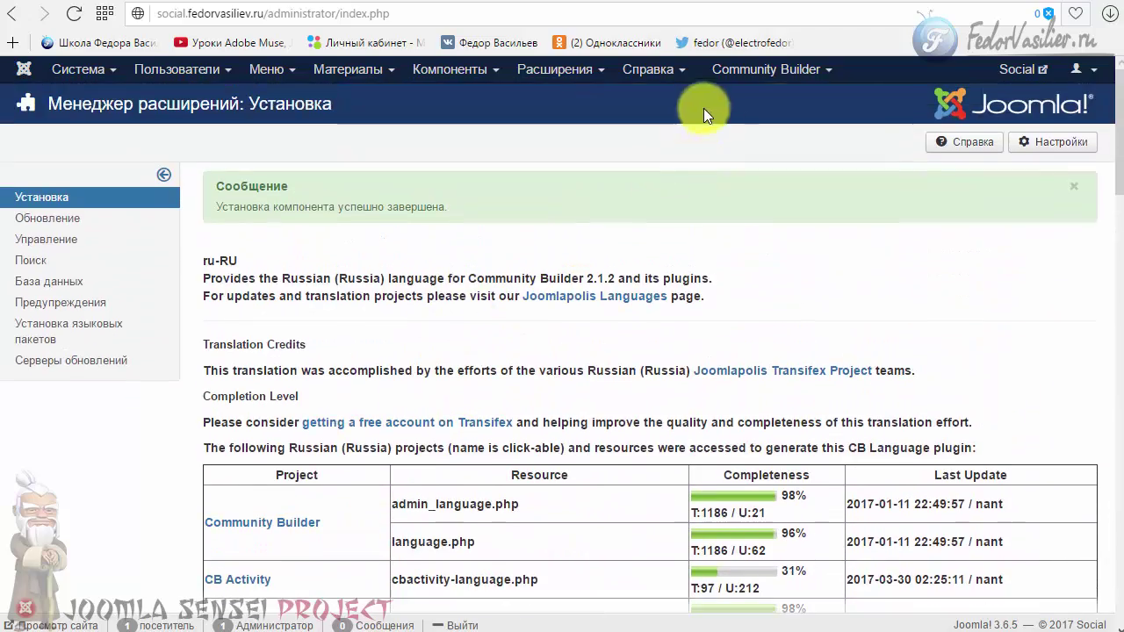
Step: Open Community Builder's Панель управления and look over its sections
{"action": "left_click", "coordinate": [731, 77]}
{"action": "left_click", "coordinate": [748, 98]}
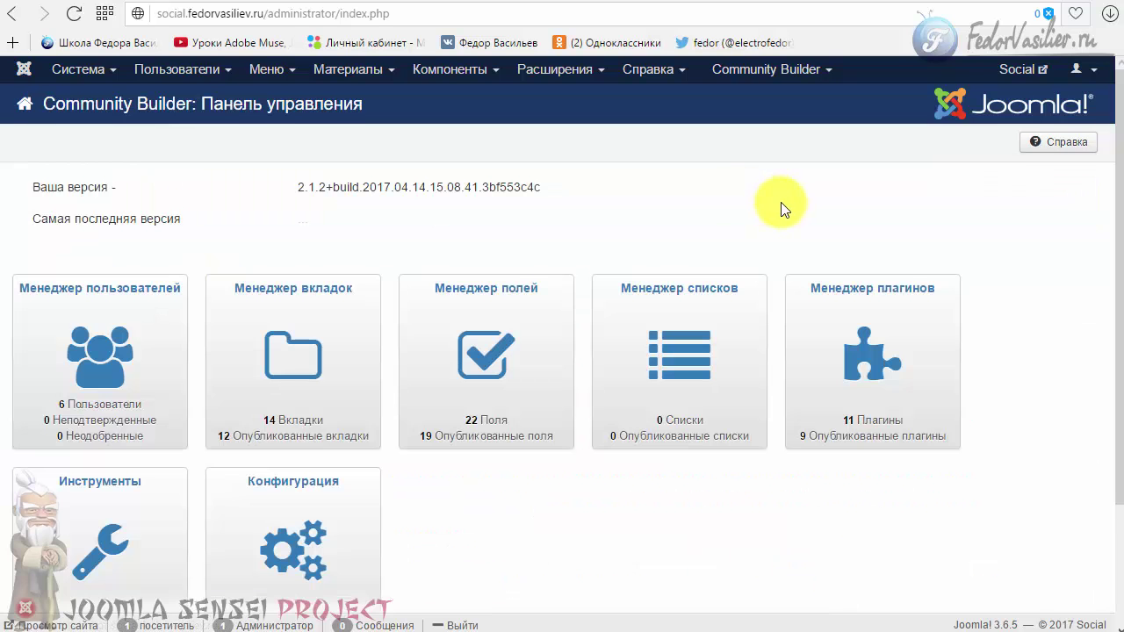
{"action": "scroll", "coordinate": [780, 206], "scroll_direction": "down", "scroll_amount": 3}
{"action": "scroll", "coordinate": [607, 333], "scroll_direction": "up", "scroll_amount": 3}
{"action": "scroll", "coordinate": [359, 459], "scroll_direction": "down", "scroll_amount": 2}
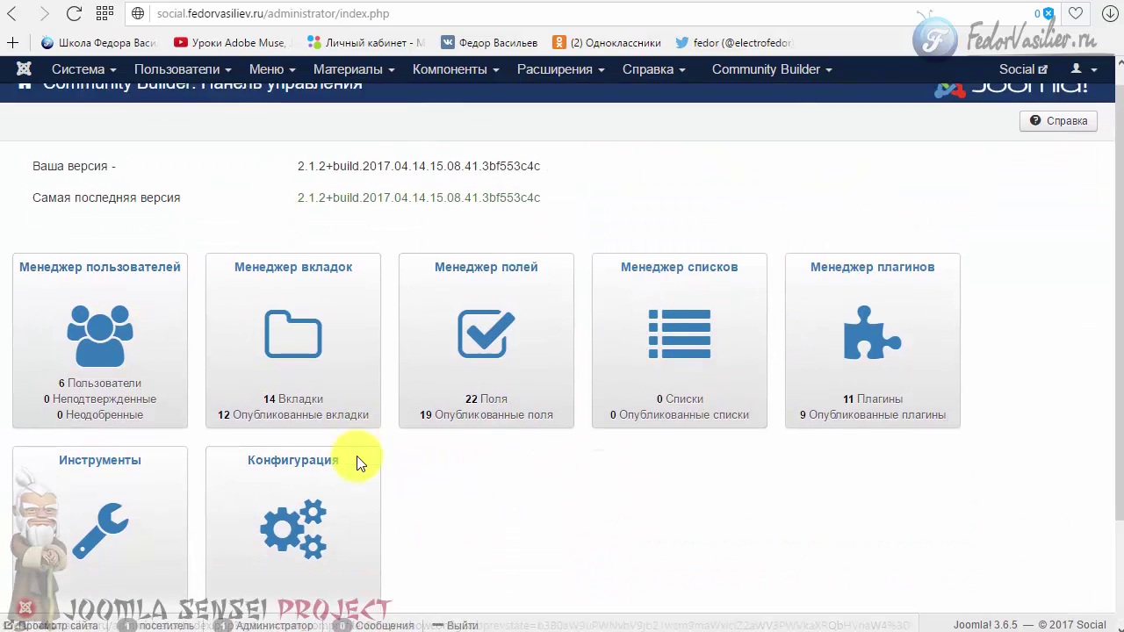
{"action": "scroll", "coordinate": [438, 452], "scroll_direction": "up", "scroll_amount": 2}
Step: Check the Самая последняя версия entry against the installed Community Builder version
{"action": "left_click_drag", "start_coordinate": [188, 219], "coordinate": [88, 219]}
{"action": "left_click", "coordinate": [85, 241]}
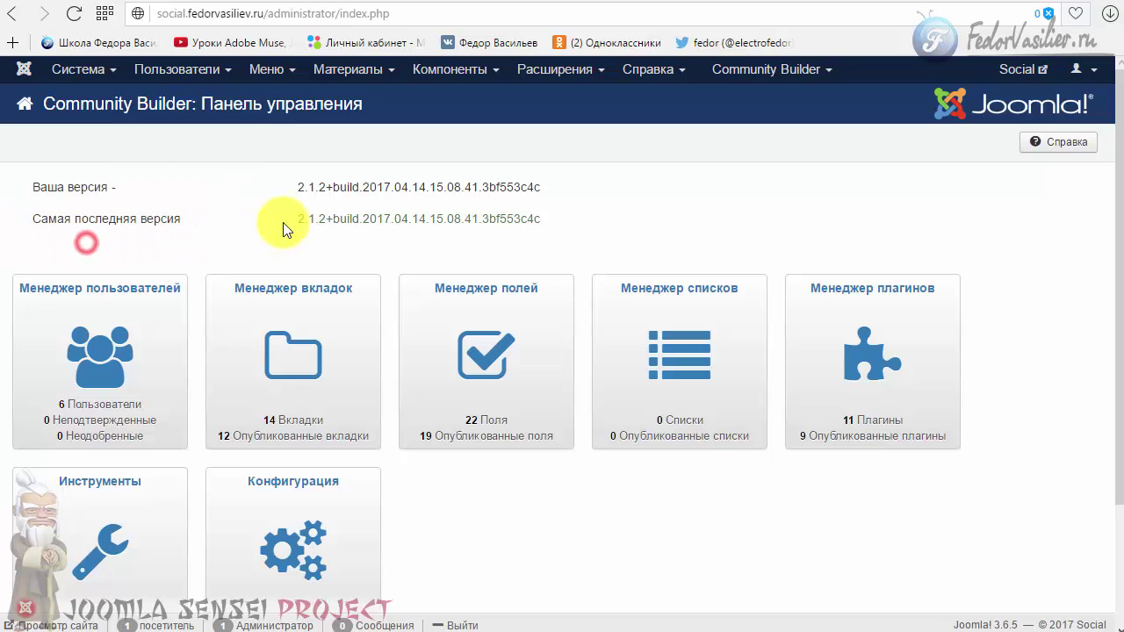
{"action": "left_click_drag", "start_coordinate": [280, 218], "coordinate": [579, 227]}
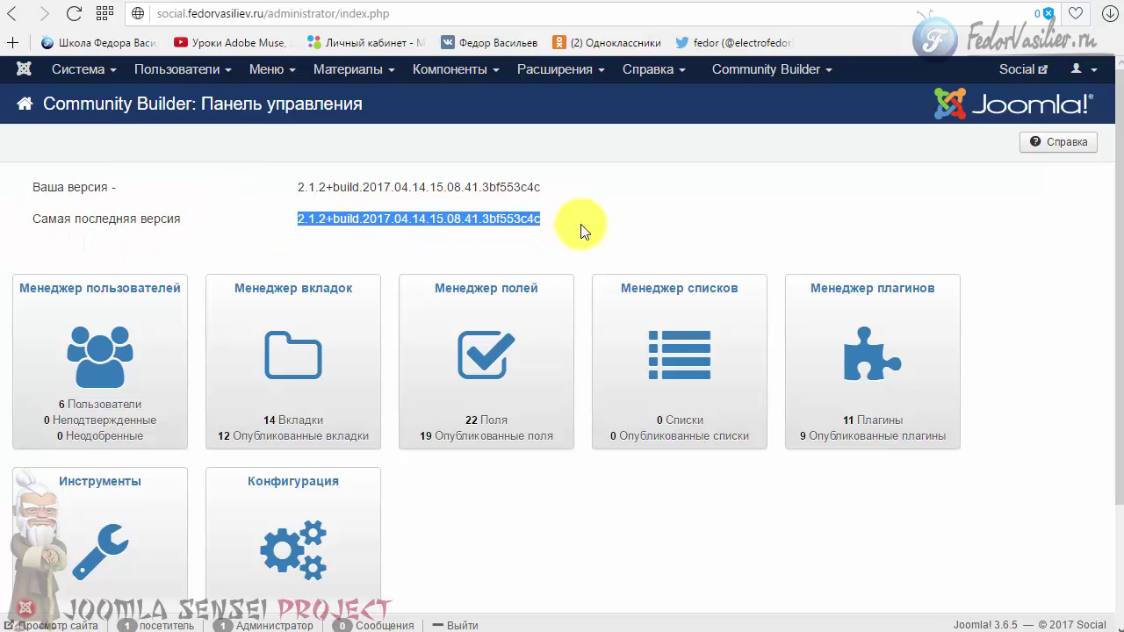
{"action": "left_click", "coordinate": [615, 230]}
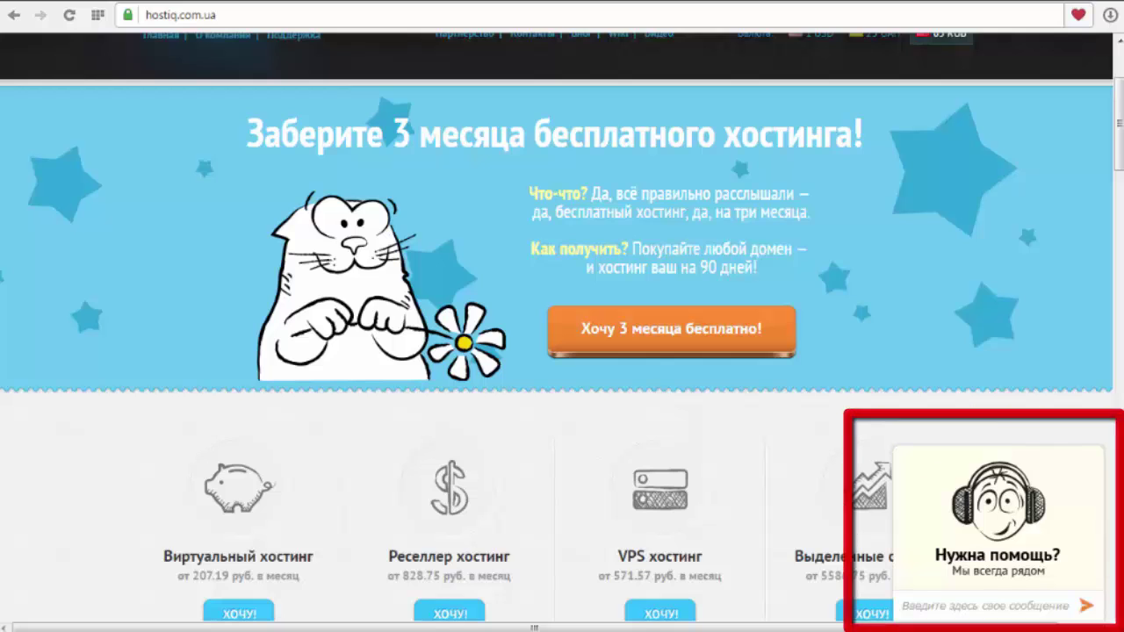
Step: Open the support chat on the hostiq.com.ua home page, view its form and minimise it
{"action": "left_click", "coordinate": [990, 556]}
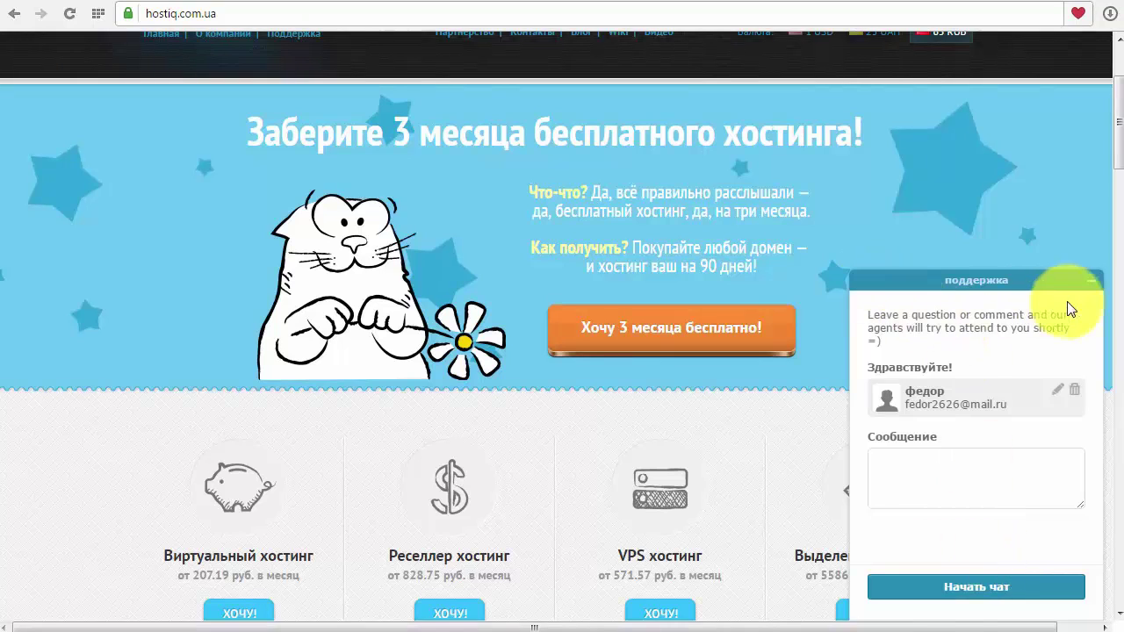
{"action": "left_click", "coordinate": [1091, 280]}
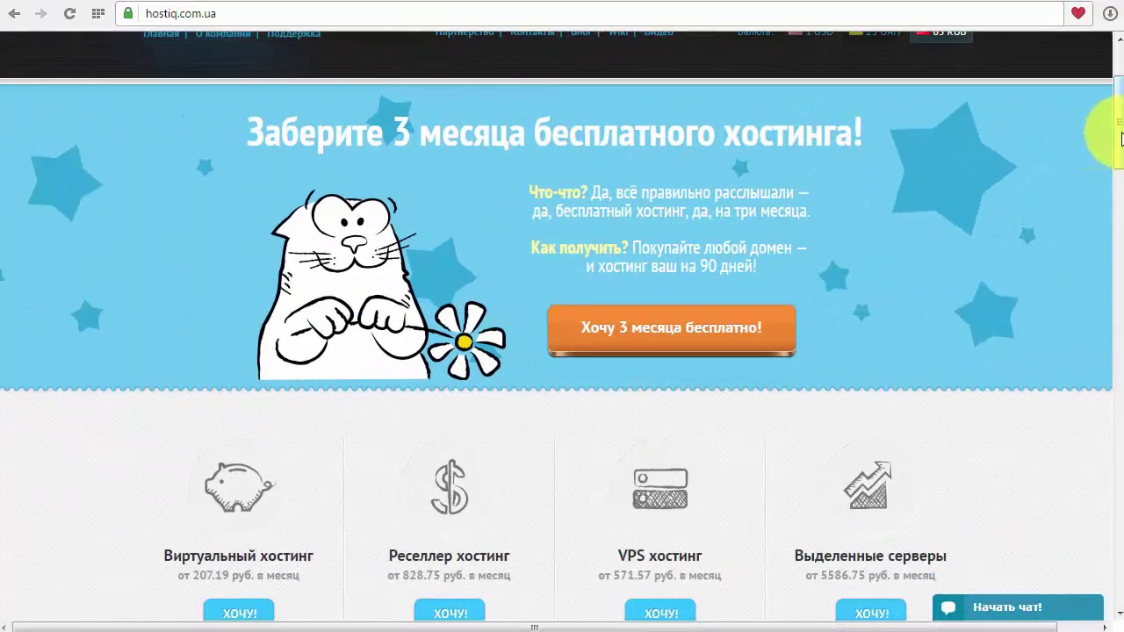
{"action": "mouse_move", "coordinate": [1117, 128]}
{"action": "left_mouse_down"}
{"action": "mouse_move", "coordinate": [1119, 186]}
{"action": "mouse_move", "coordinate": [1119, 130]}
{"action": "left_mouse_up"}
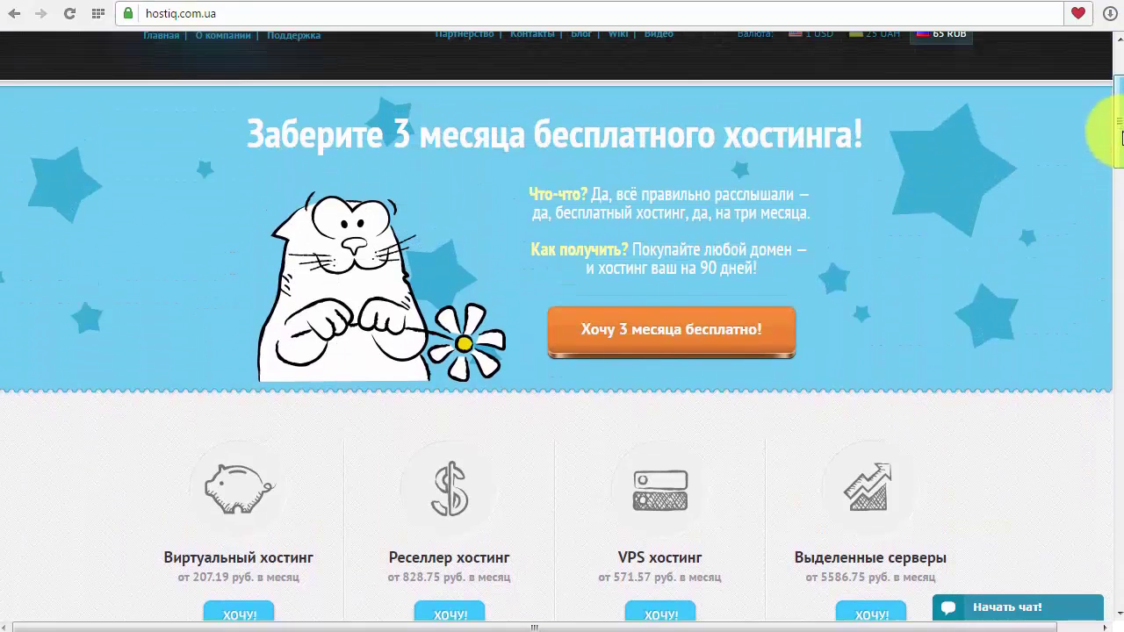